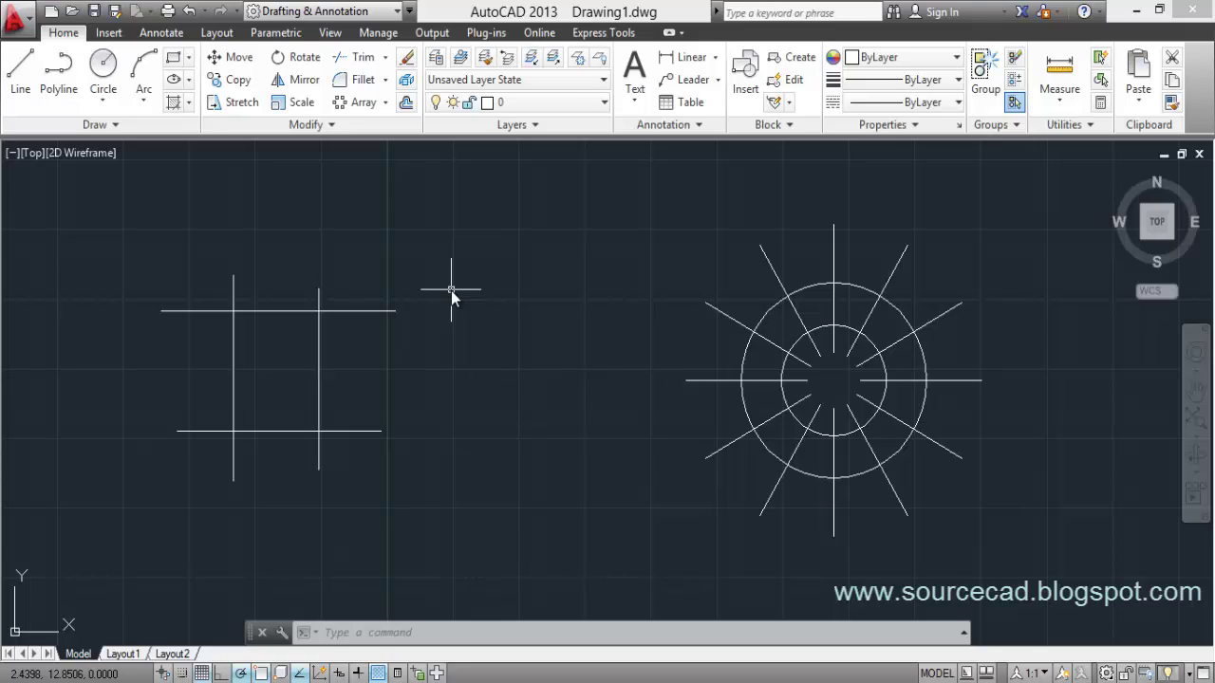
pyautogui.write('TR')
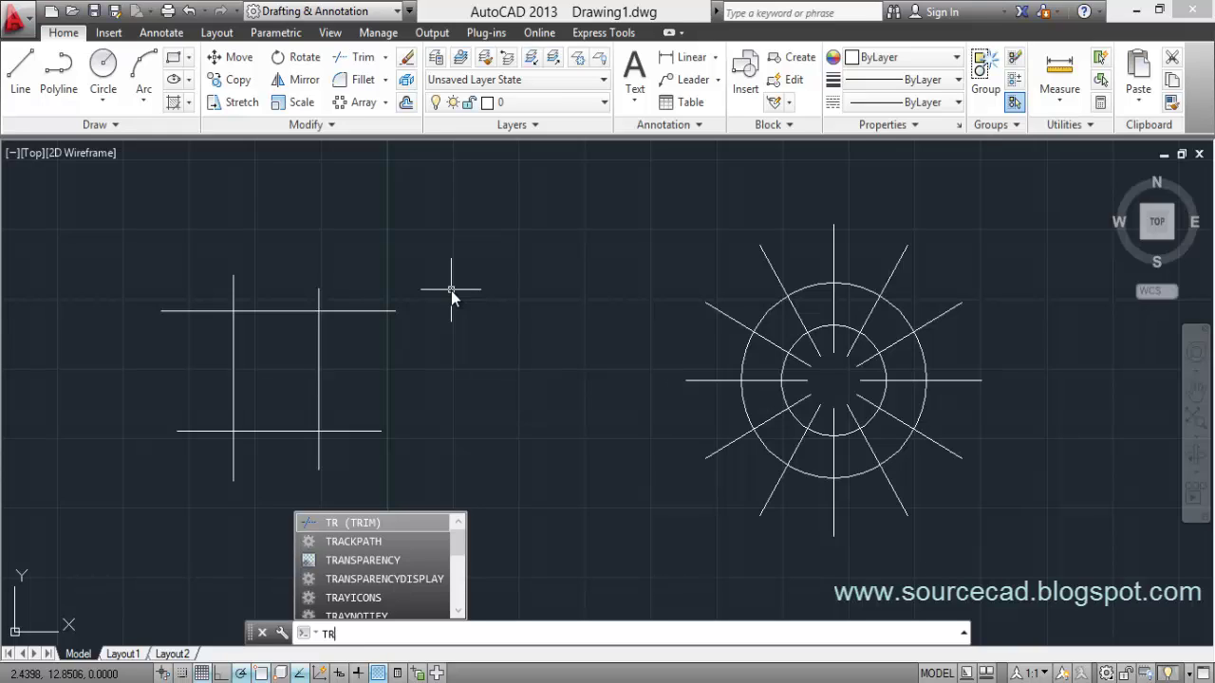
pyautogui.press('Escape')
pyautogui.press('Escape')
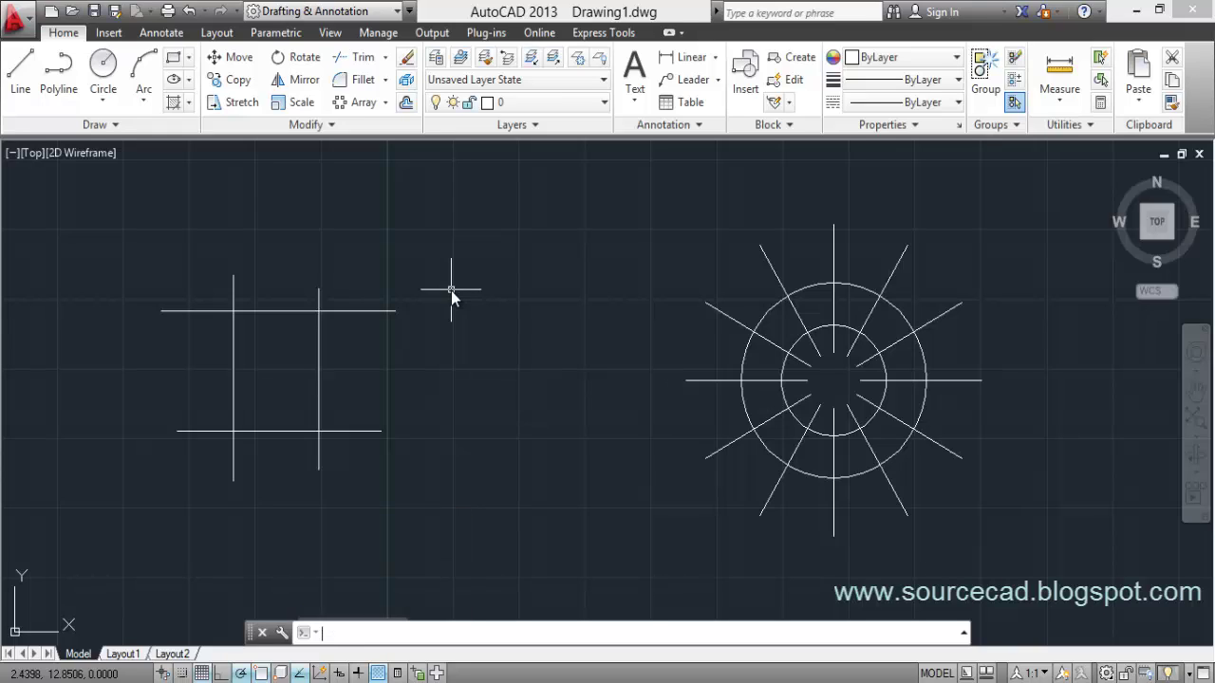
# Trim the overhanging line ends beyond the right and upper edges of the rectangle, using all objects as cutting edges.
pyautogui.click(361, 60)
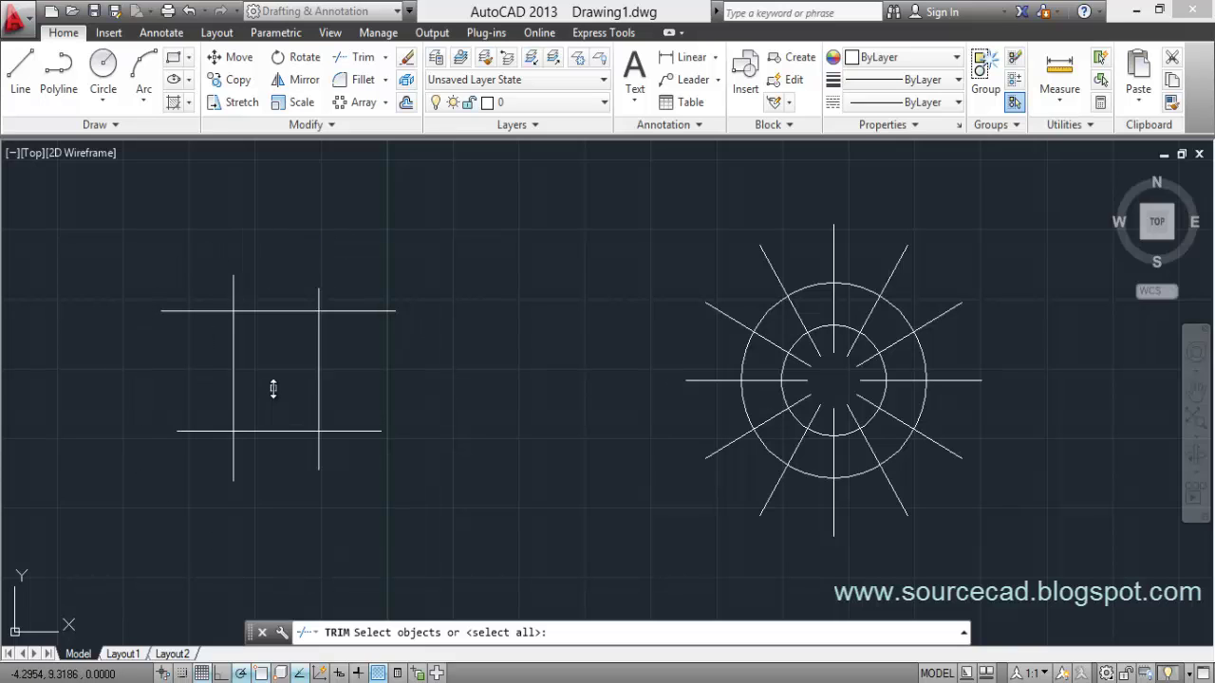
pyautogui.moveTo(274, 388); pyautogui.dragTo(391, 395, button='middle')
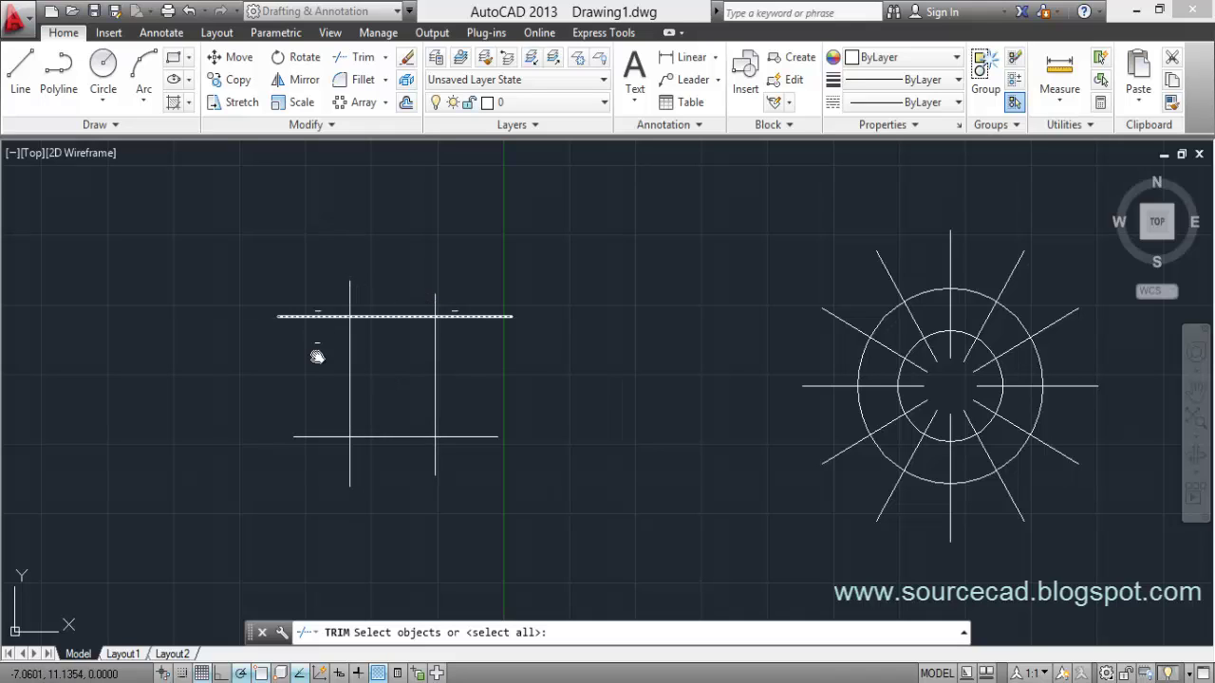
pyautogui.click(357, 57)
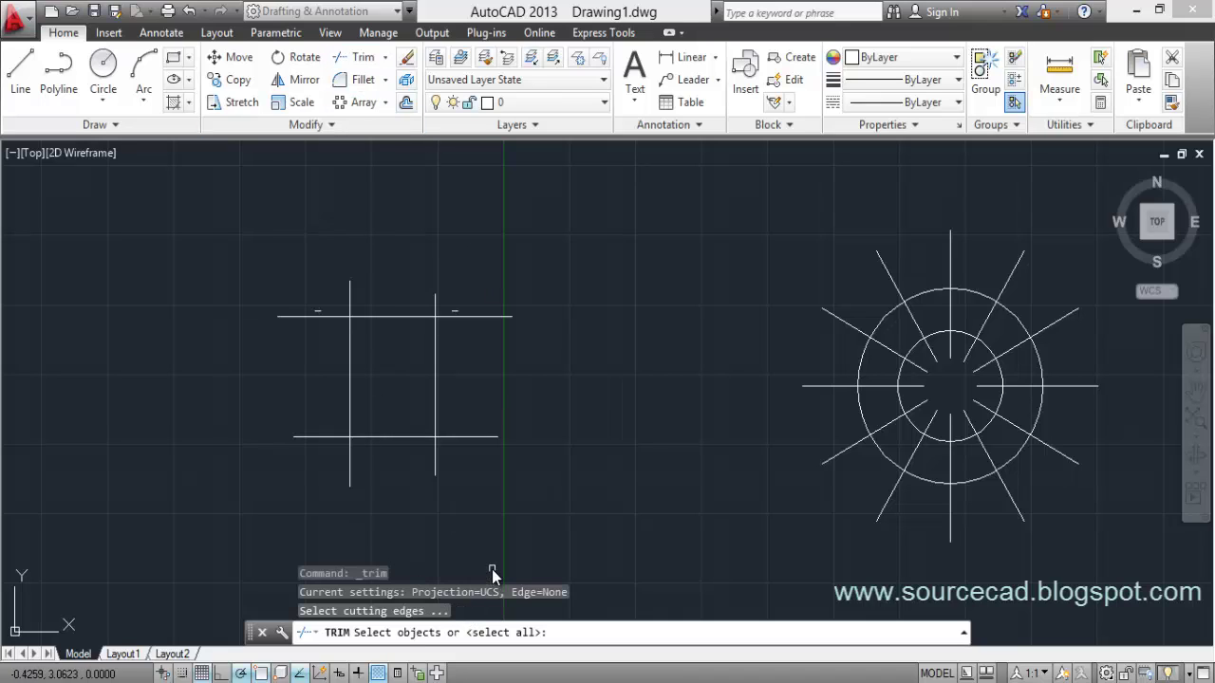
pyautogui.press('Return')
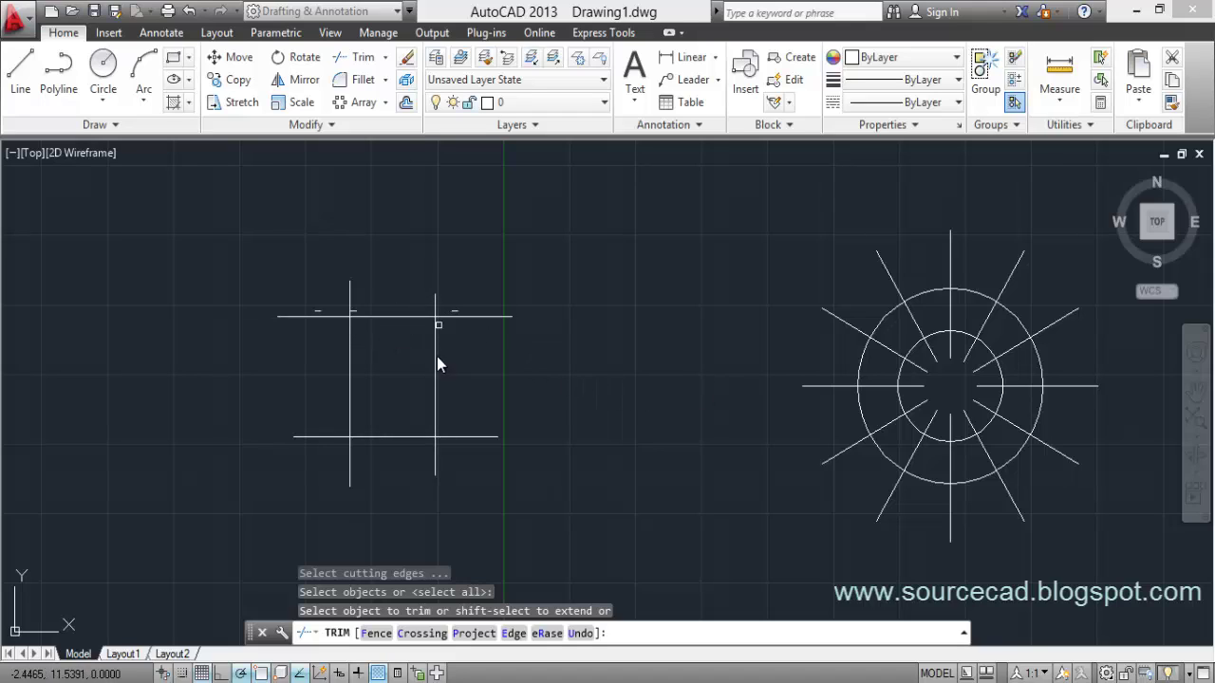
pyautogui.click(482, 440)
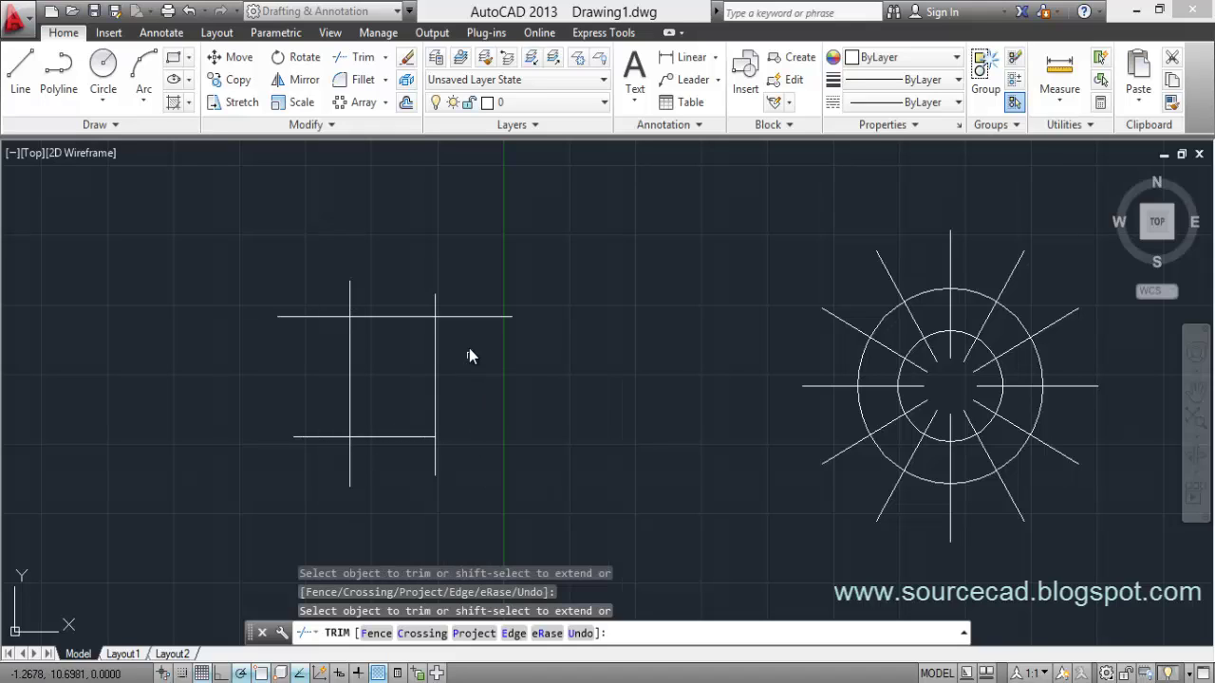
pyautogui.click(465, 317)
pyautogui.click(435, 302)
pyautogui.click(350, 289)
# Trim the remaining line ends beyond the left and lower edges of the rectangle and end the Trim command.
pyautogui.click(315, 321)
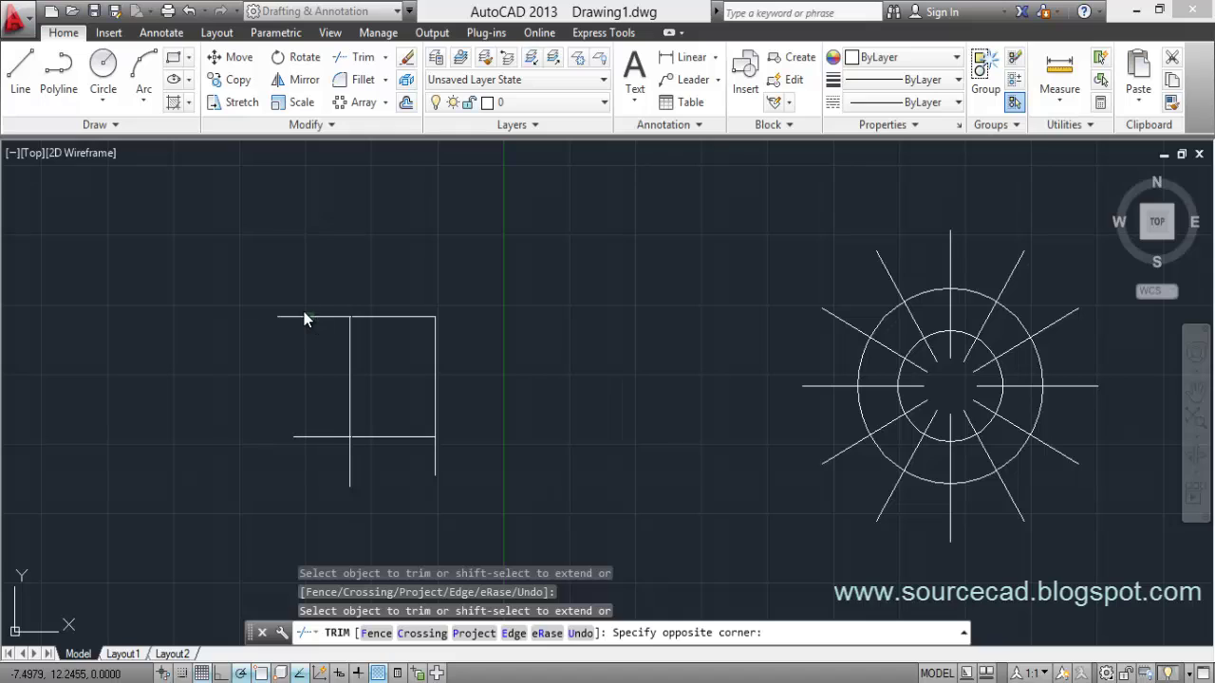
pyautogui.click(304, 311)
pyautogui.click(304, 437)
pyautogui.click(350, 467)
pyautogui.click(354, 469)
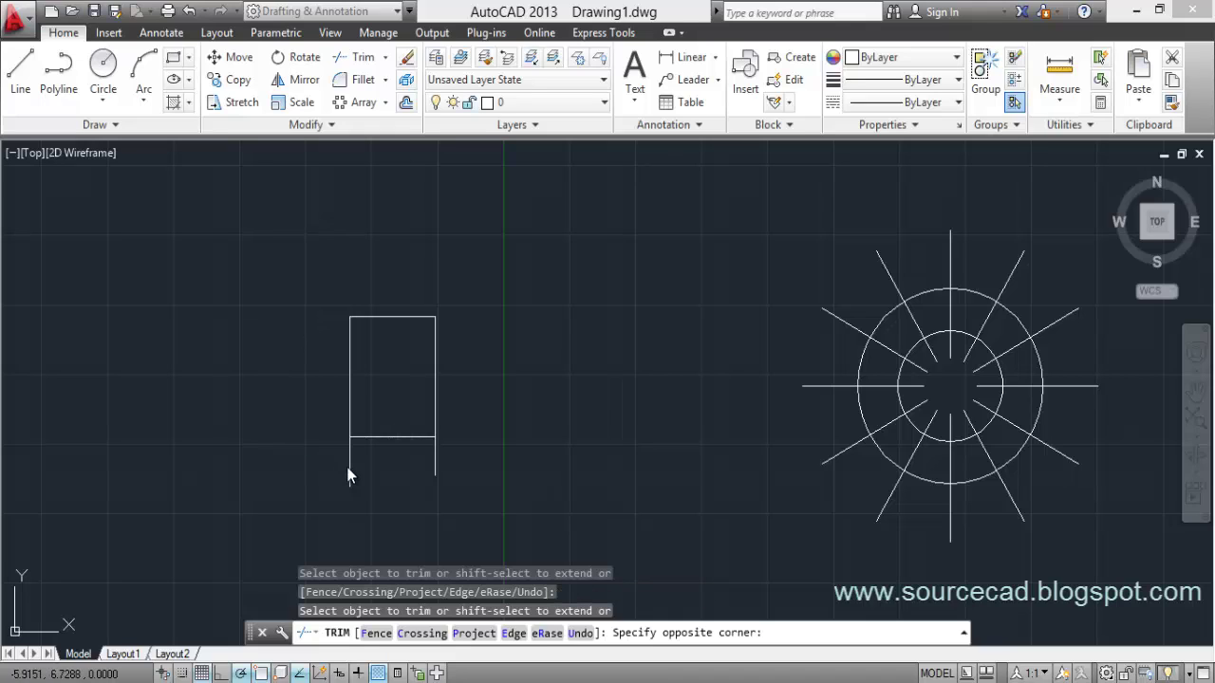
pyautogui.click(439, 462)
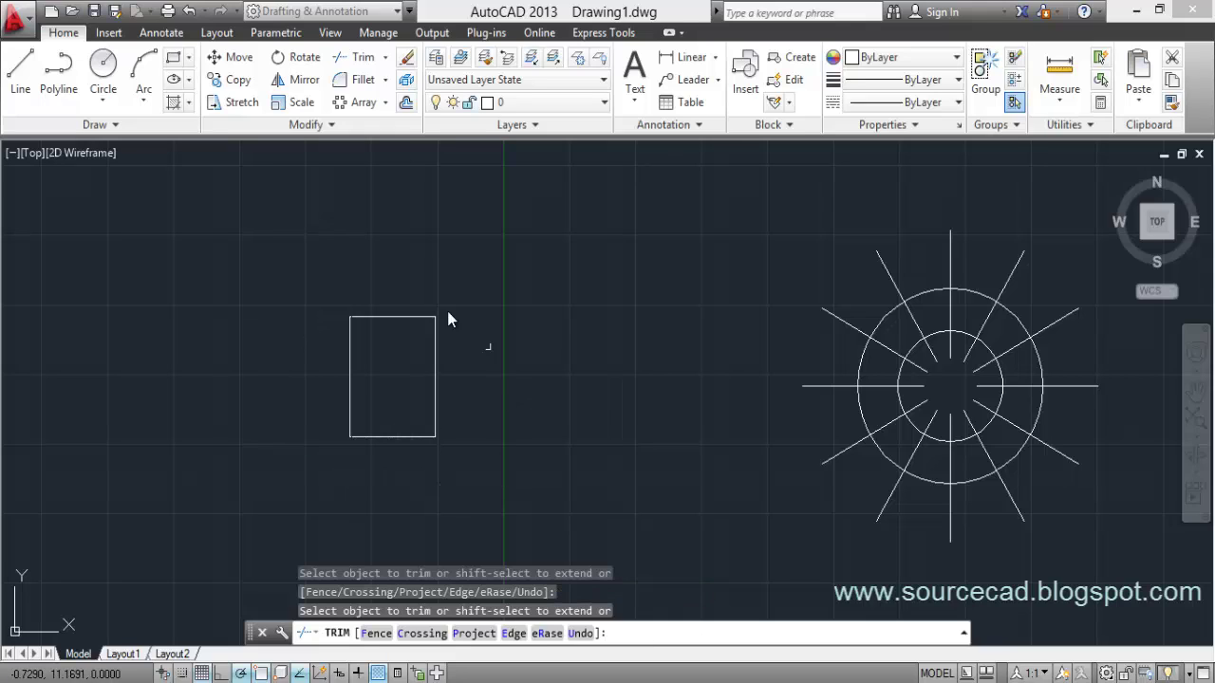
pyautogui.rightClick(471, 386)
pyautogui.press('Escape')
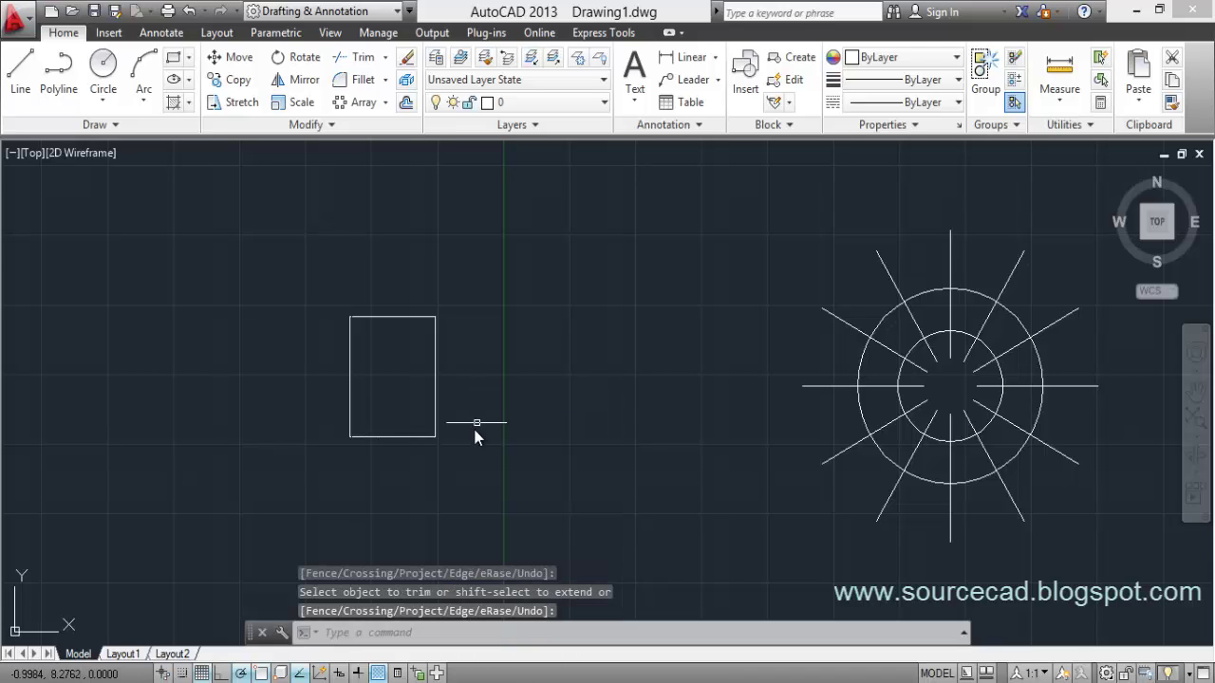
# Erase the four lines forming the trimmed rectangle.
pyautogui.click(462, 449)
pyautogui.click(326, 279)
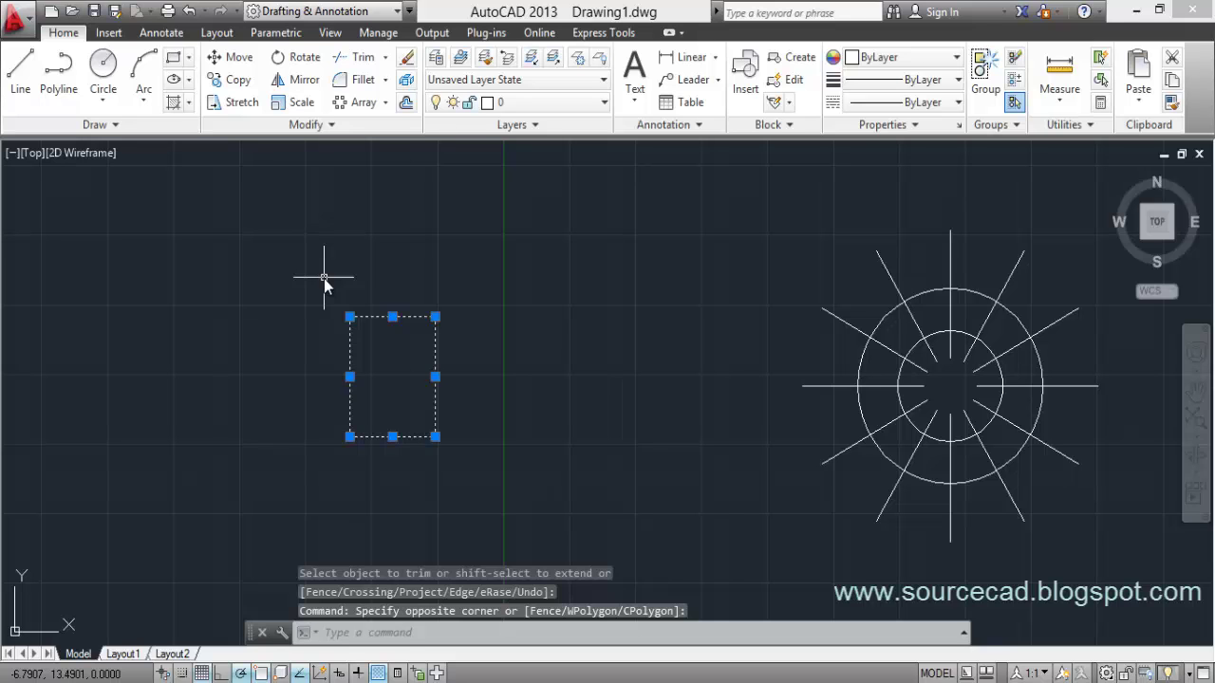
pyautogui.press('Delete')
# Trim the outer parts of four upper spokes with the inner circle as cutting edge, and undo the trim.
pyautogui.moveTo(734, 376); pyautogui.dragTo(339, 380, button='middle')
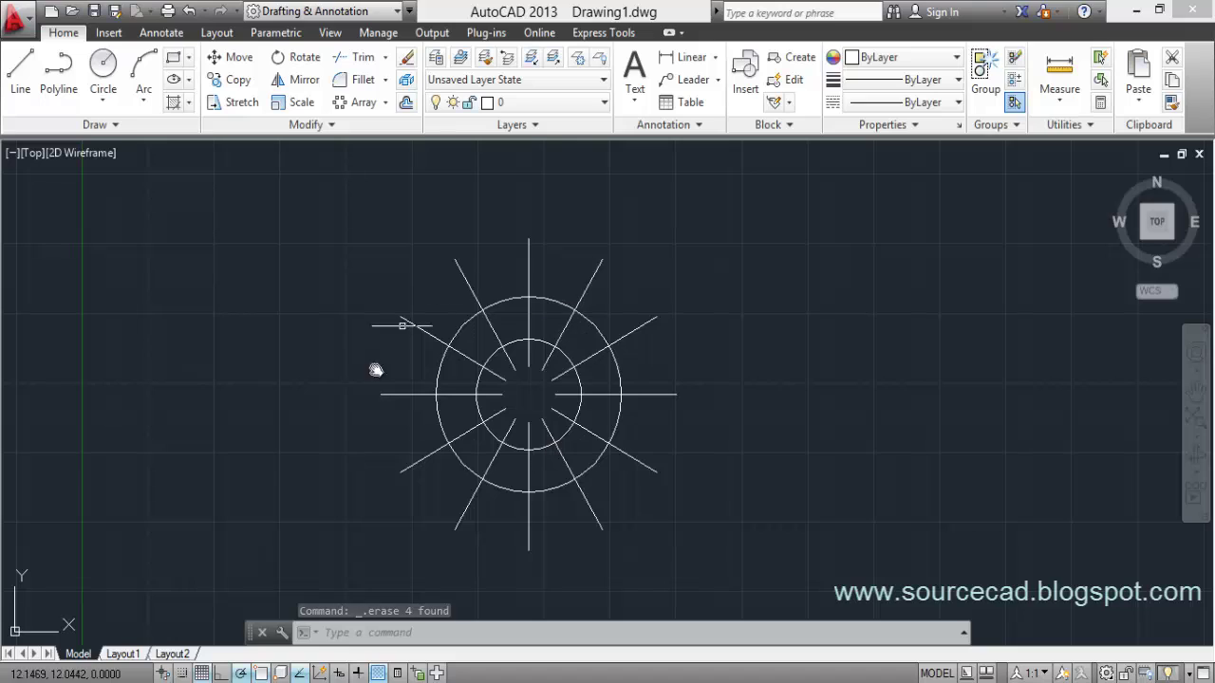
pyautogui.click(361, 59)
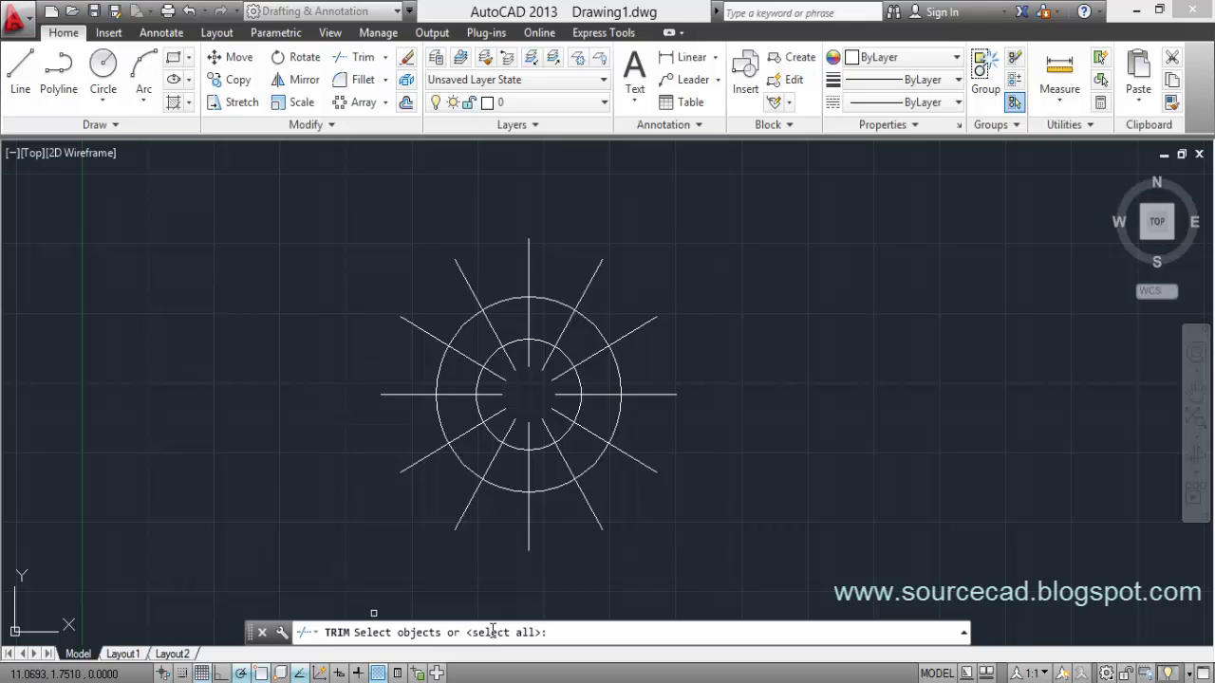
pyautogui.click(564, 355)
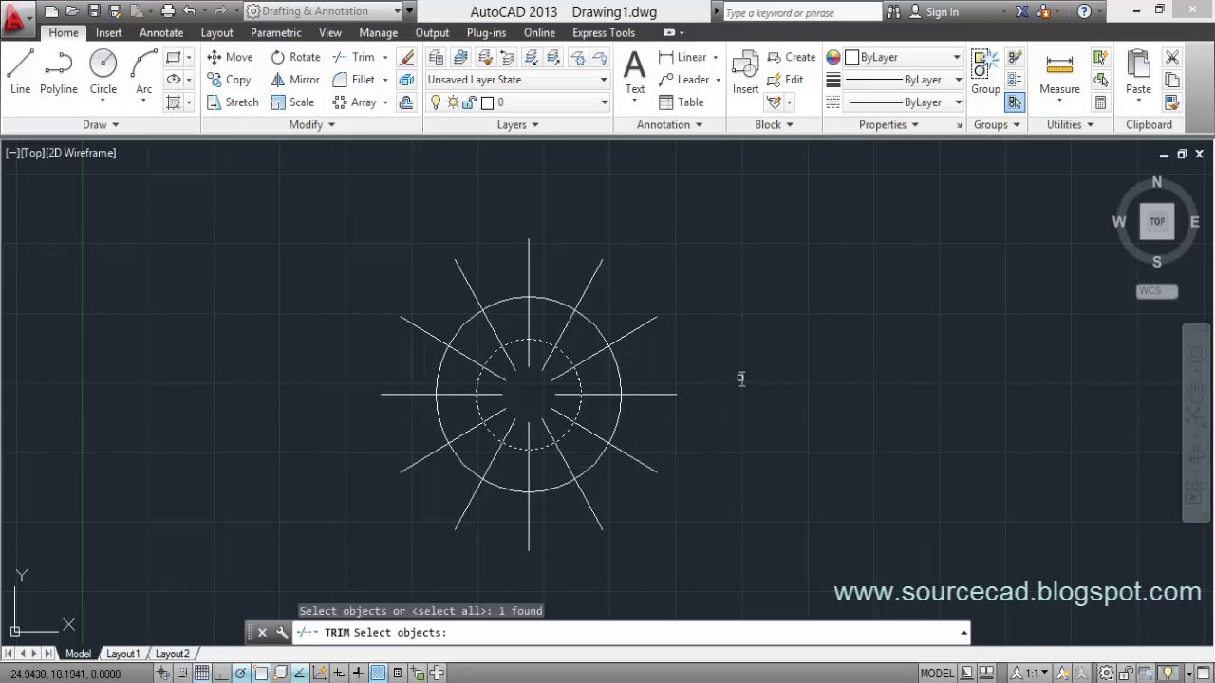
pyautogui.press('Return')
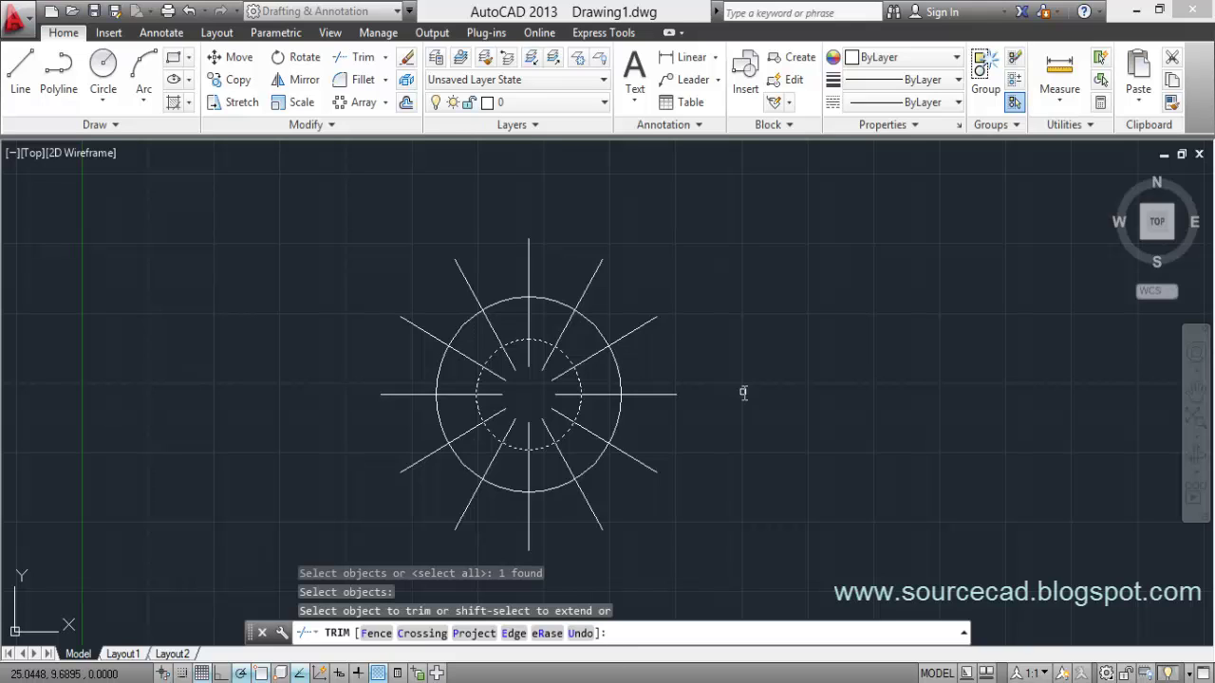
pyautogui.click(643, 325)
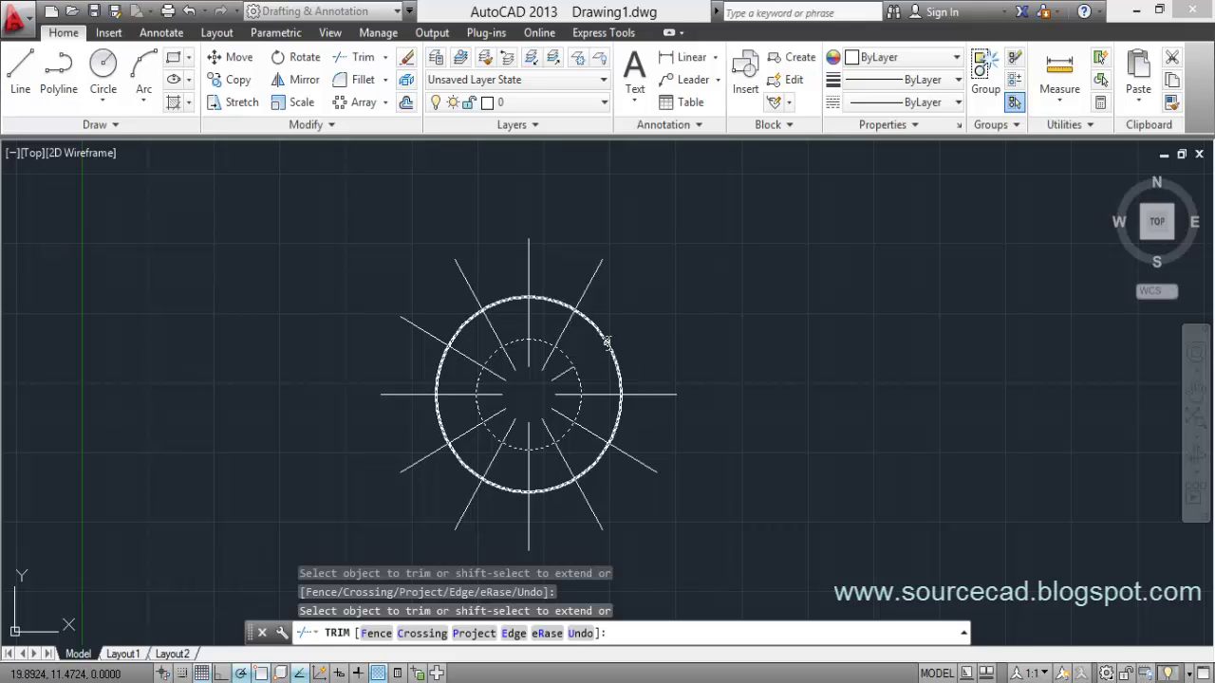
pyautogui.click(591, 278)
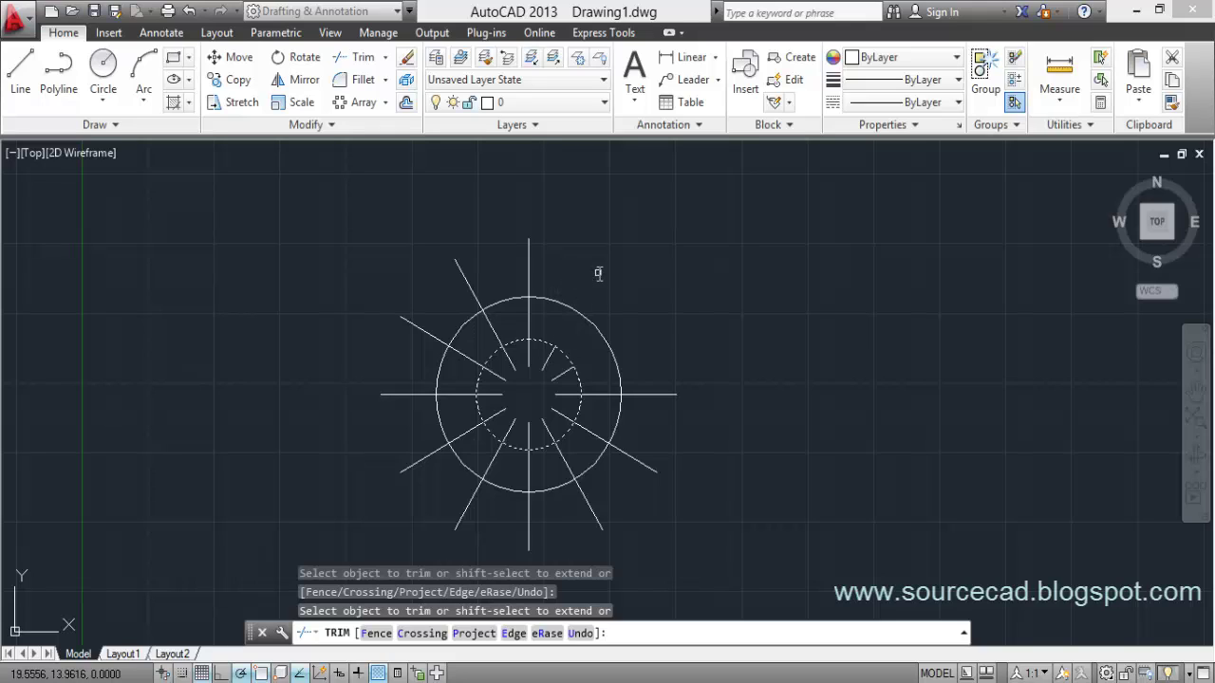
pyautogui.click(528, 255)
pyautogui.click(466, 275)
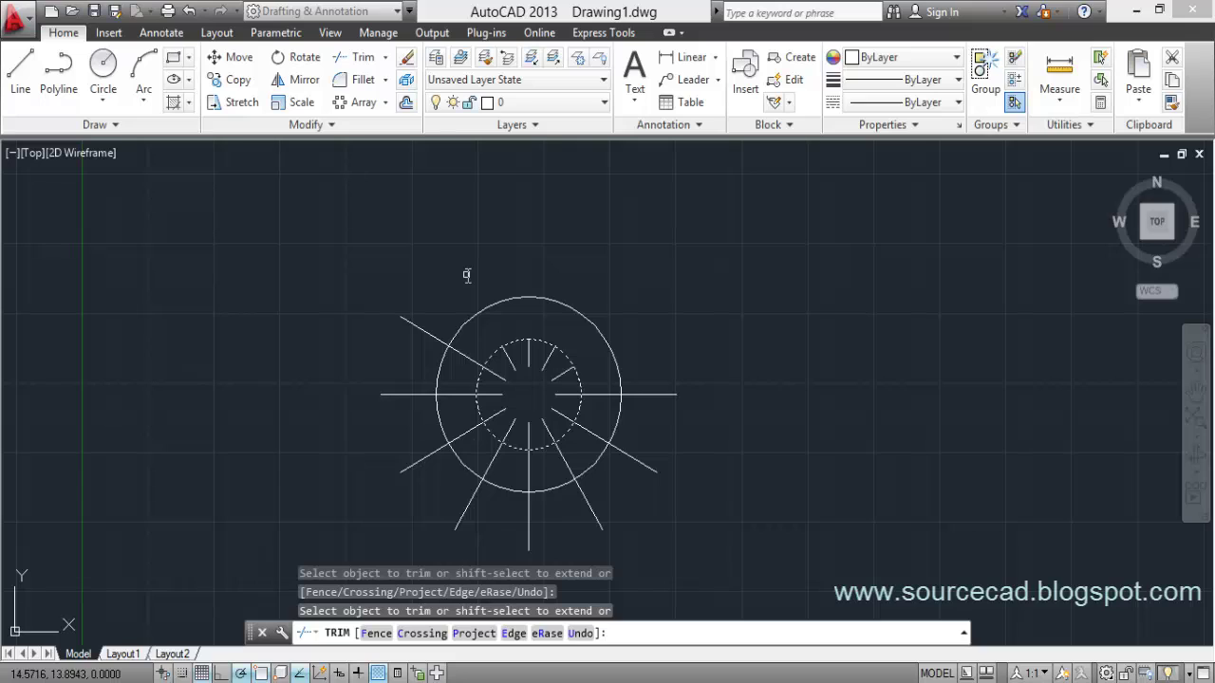
pyautogui.rightClick(614, 287)
pyautogui.click(631, 300)
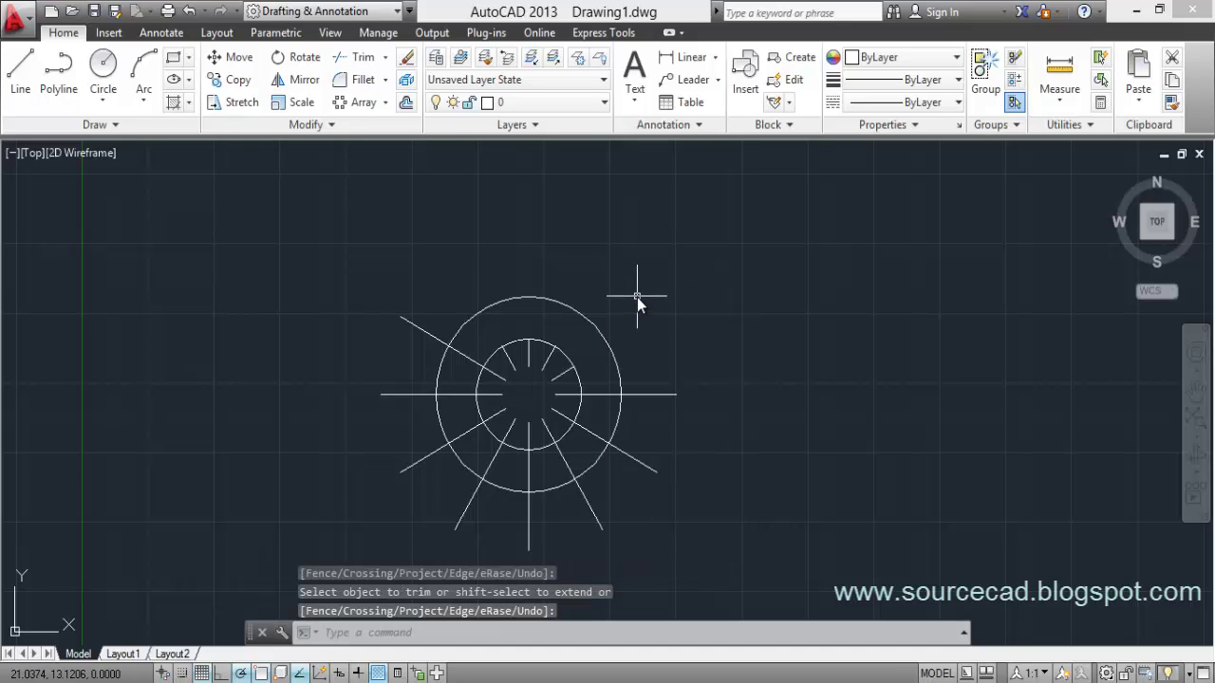
pyautogui.hotkey('ctrl', 'z')
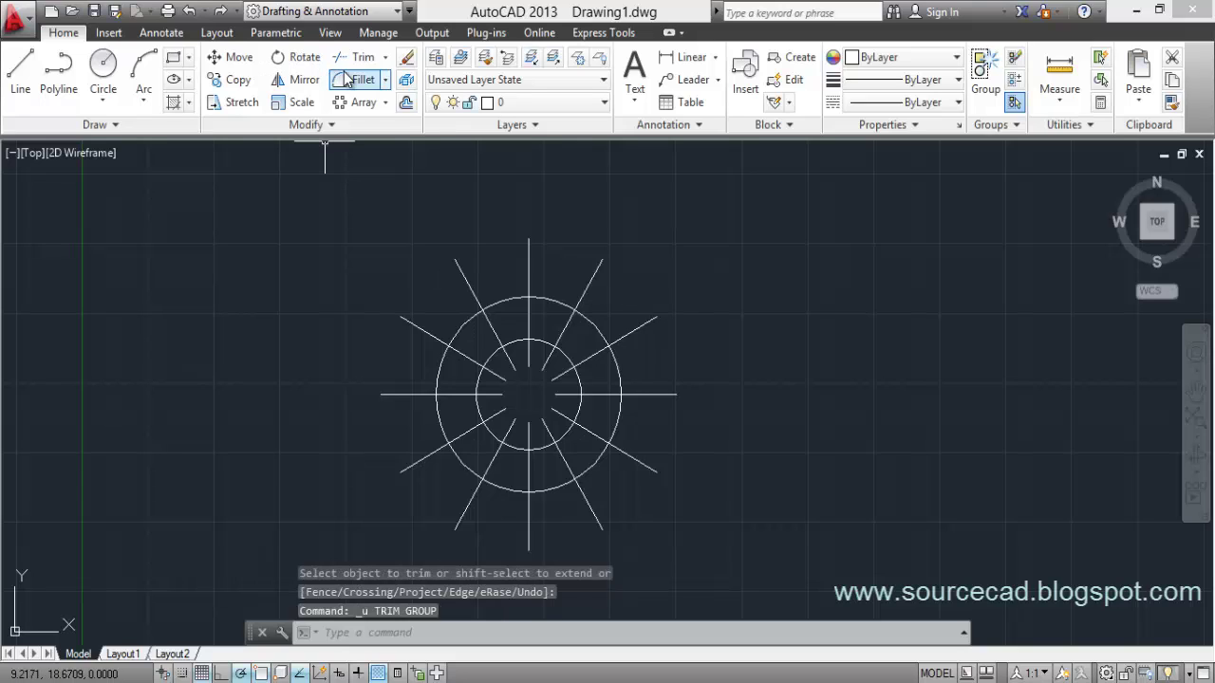
# Trim the inner parts of the upper-right and both horizontal spokes with the outer circle as cutting edge, and undo the trim.
pyautogui.click(359, 62)
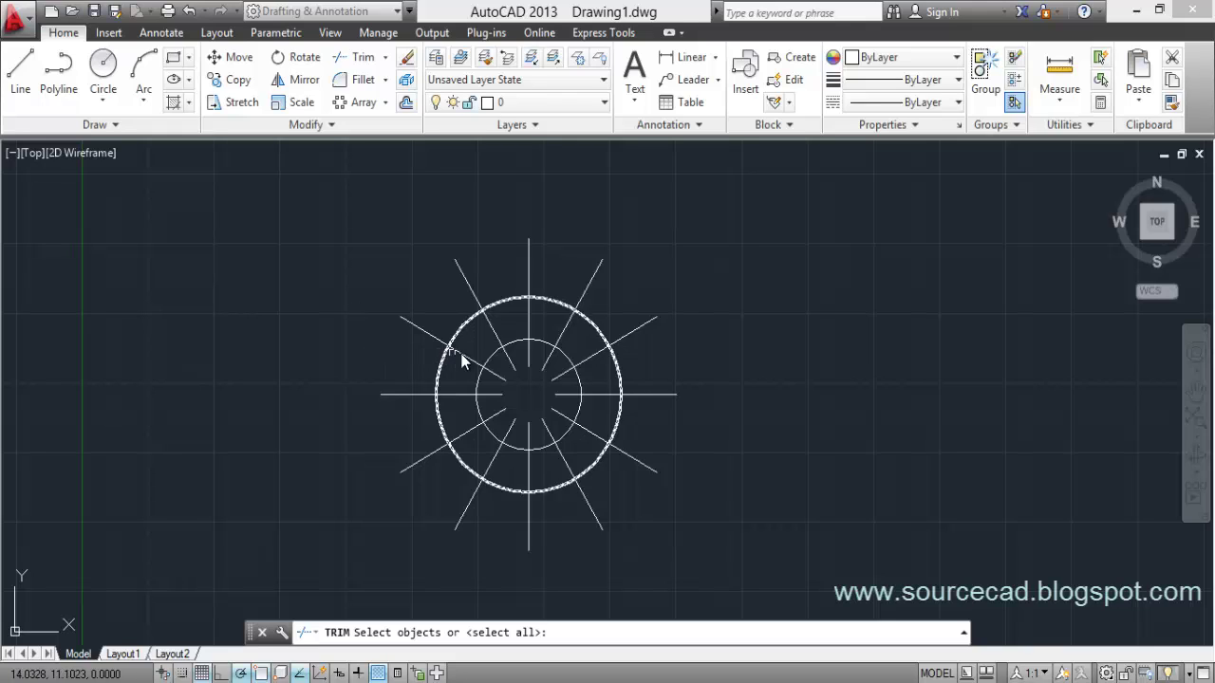
pyautogui.click(618, 370)
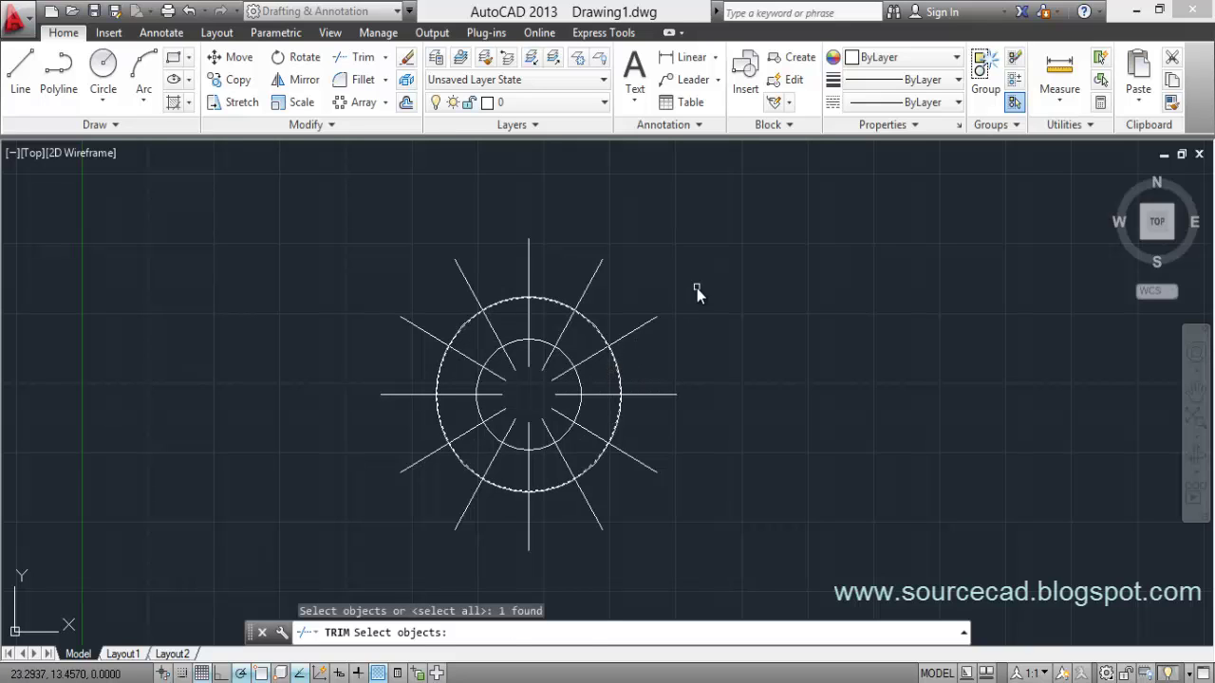
pyautogui.press('Return')
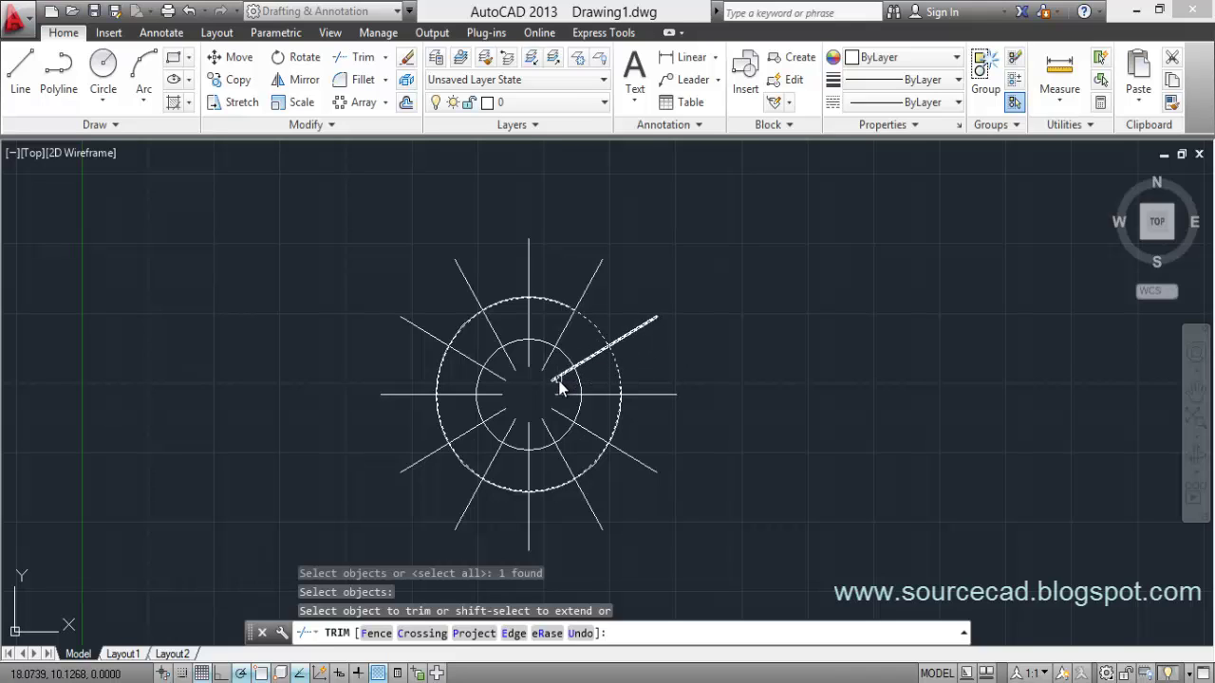
pyautogui.click(560, 384)
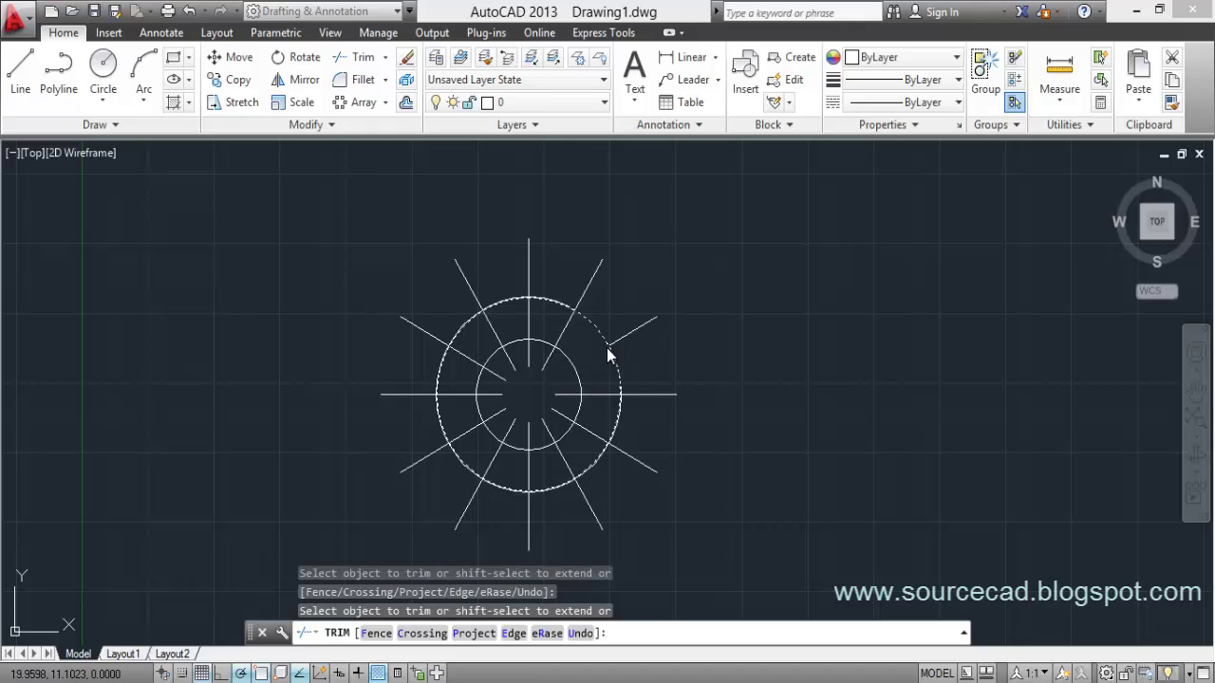
pyautogui.click(561, 396)
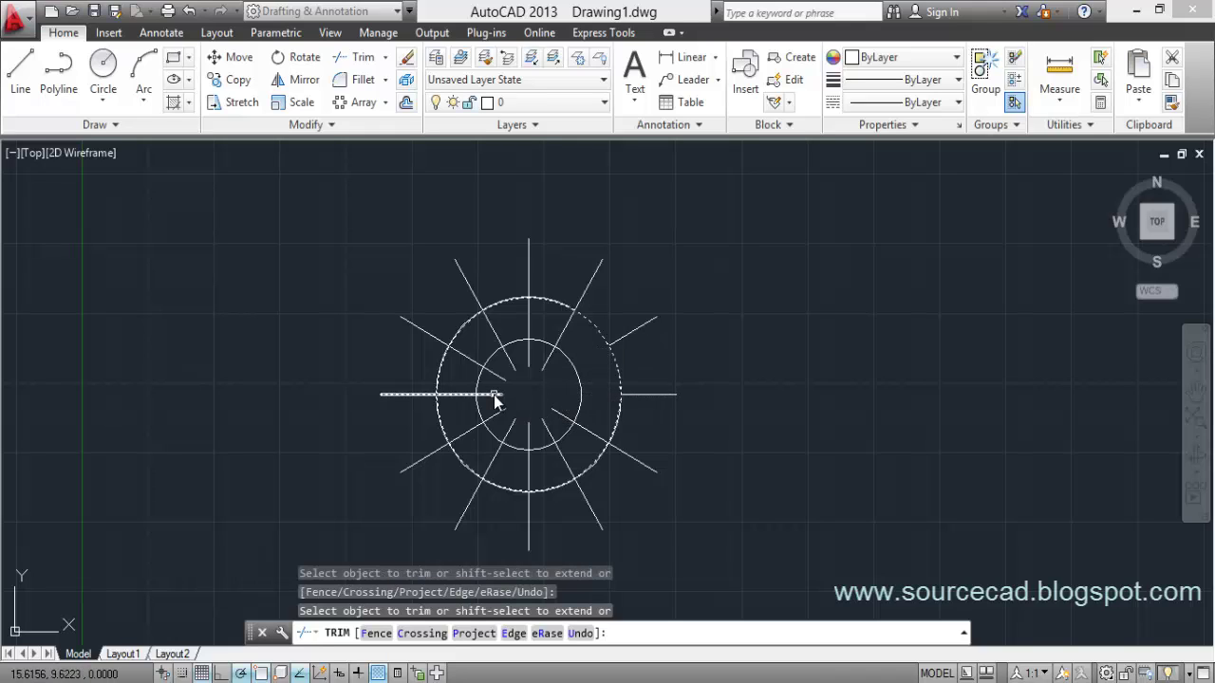
pyautogui.click(495, 395)
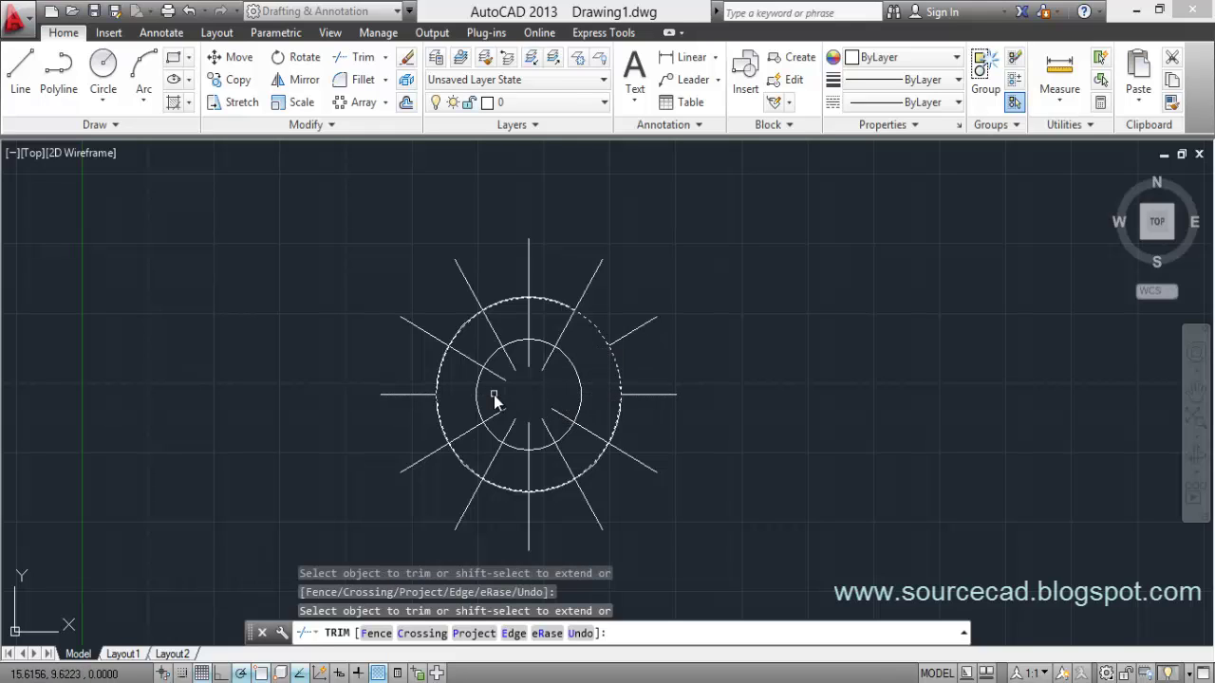
pyautogui.rightClick(659, 293)
pyautogui.click(676, 302)
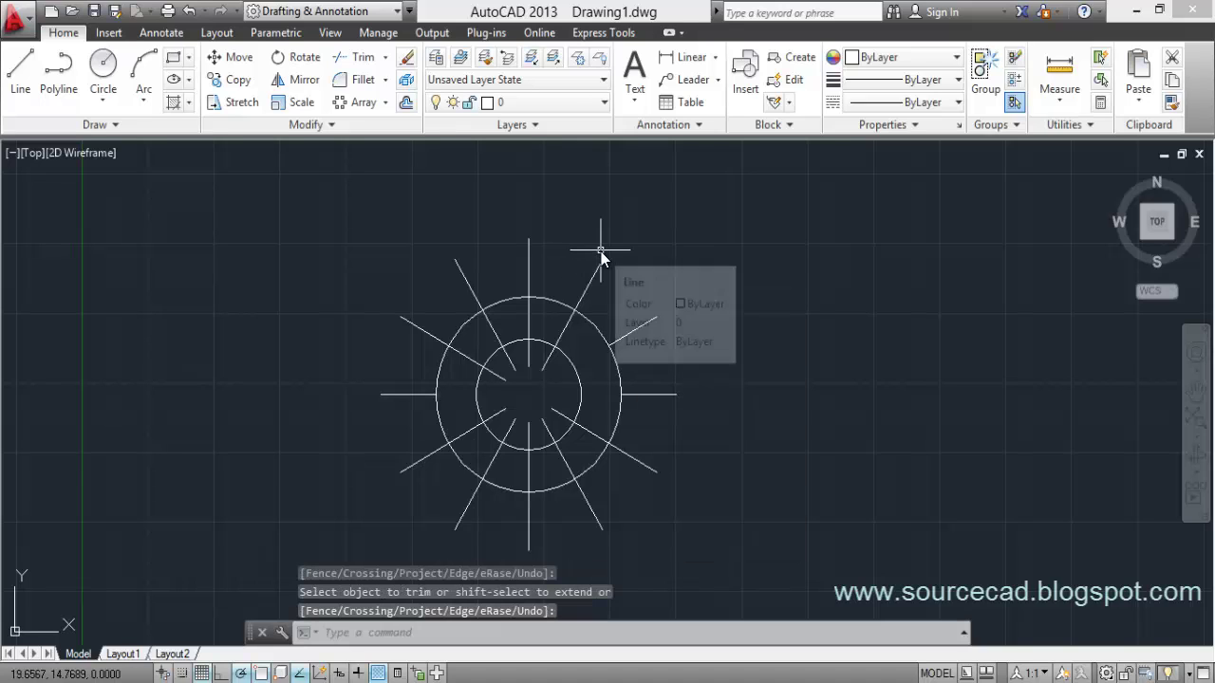
pyautogui.hotkey('ctrl', 'z')
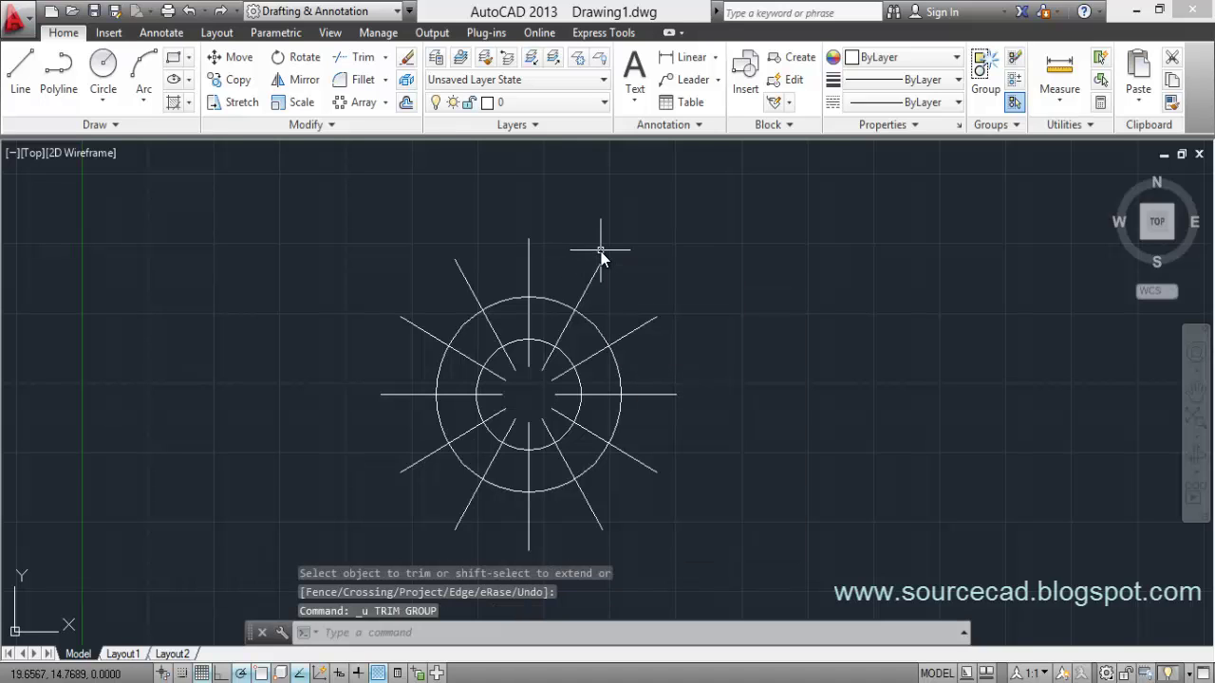
# Trim all spoke ends outside the outer circle using Fence with object snap off and all objects as cutting edges, and undo the trim.
pyautogui.click(354, 58)
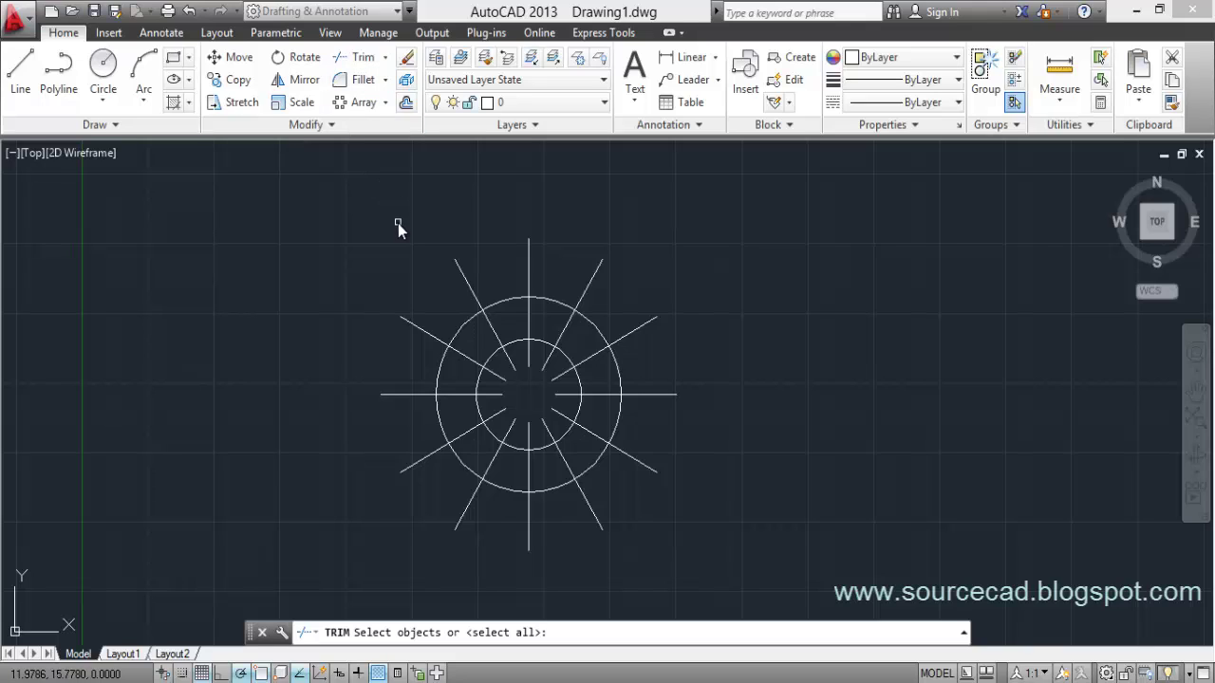
pyautogui.press('Return')
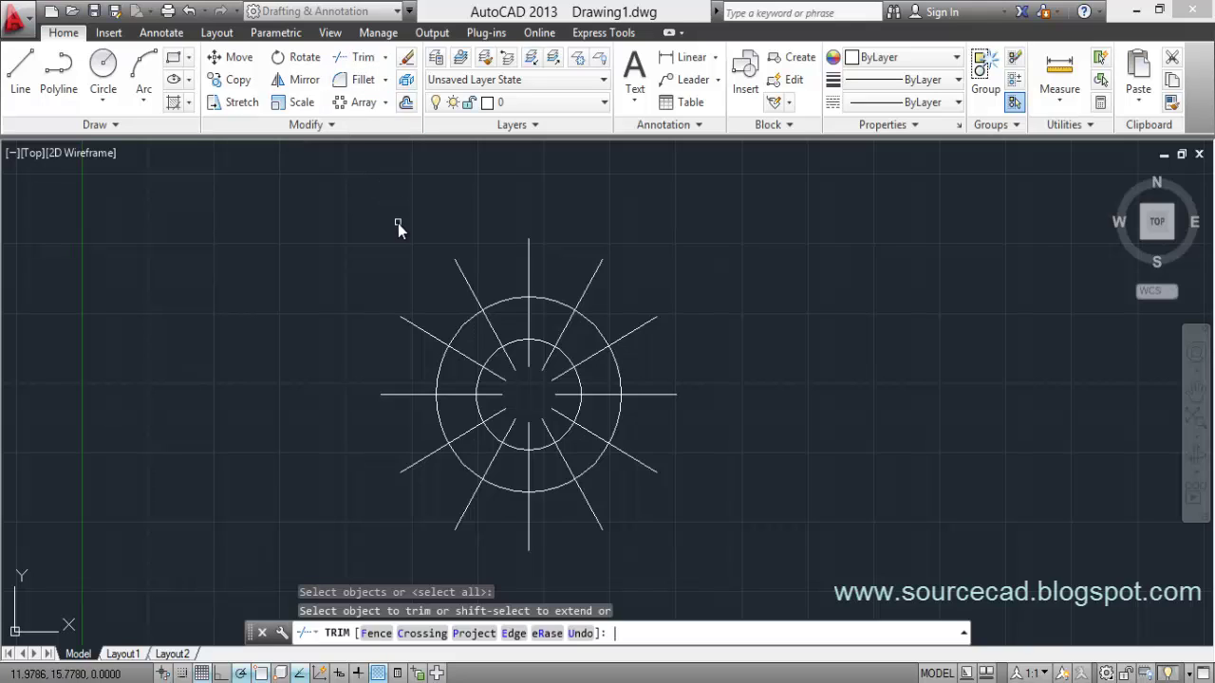
pyautogui.click(380, 633)
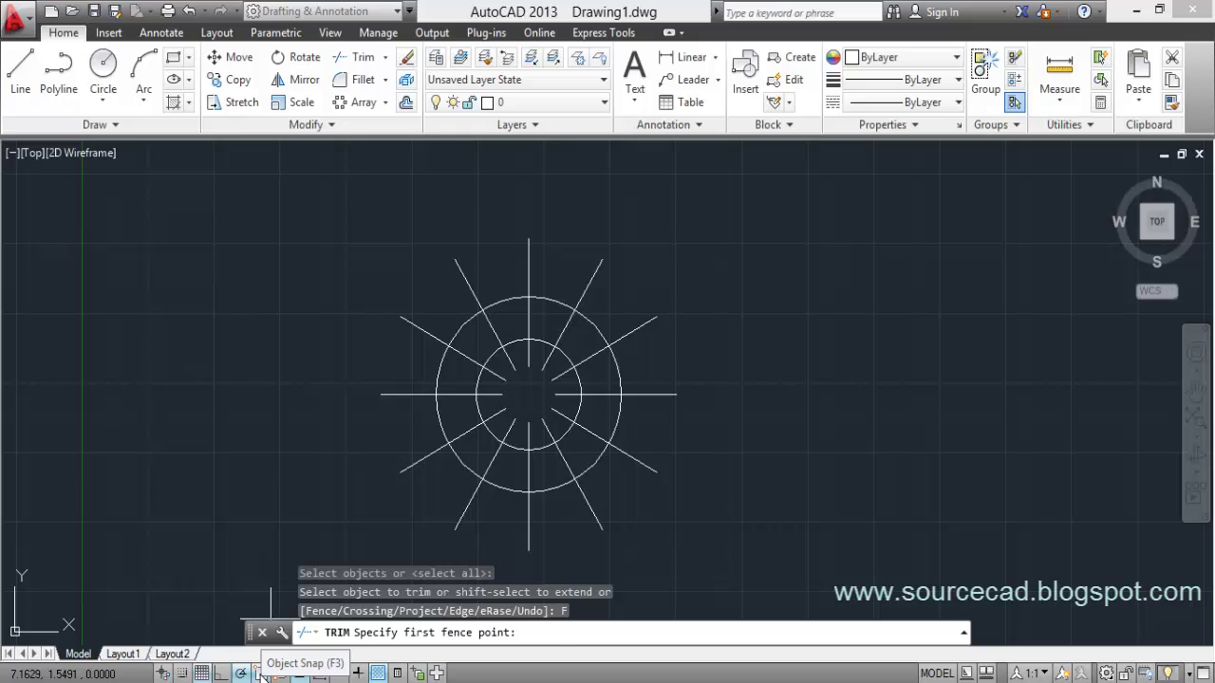
pyautogui.click(261, 672)
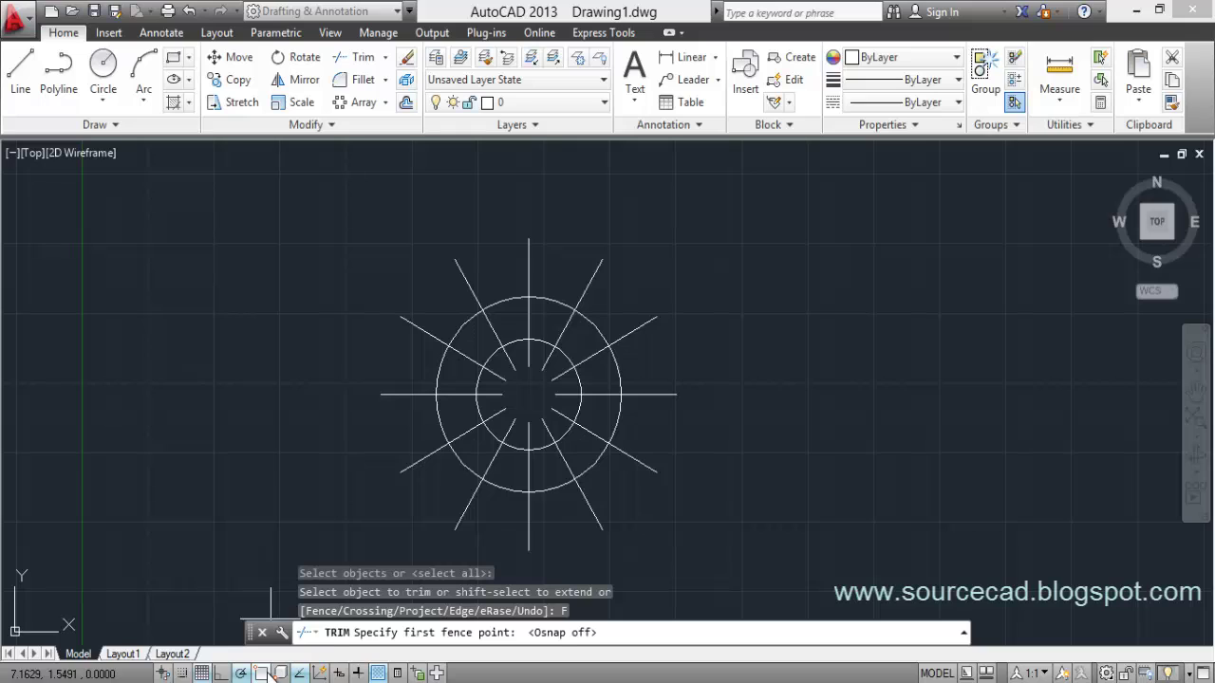
pyautogui.click(476, 523)
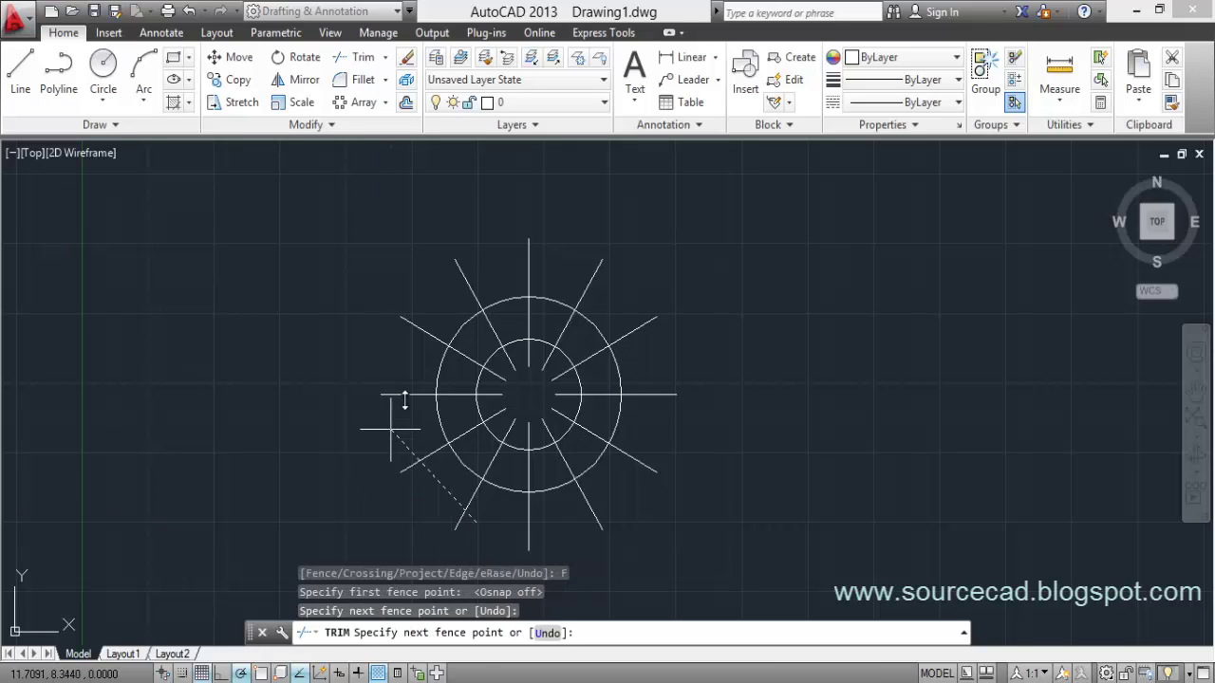
pyautogui.click(432, 307)
pyautogui.click(554, 276)
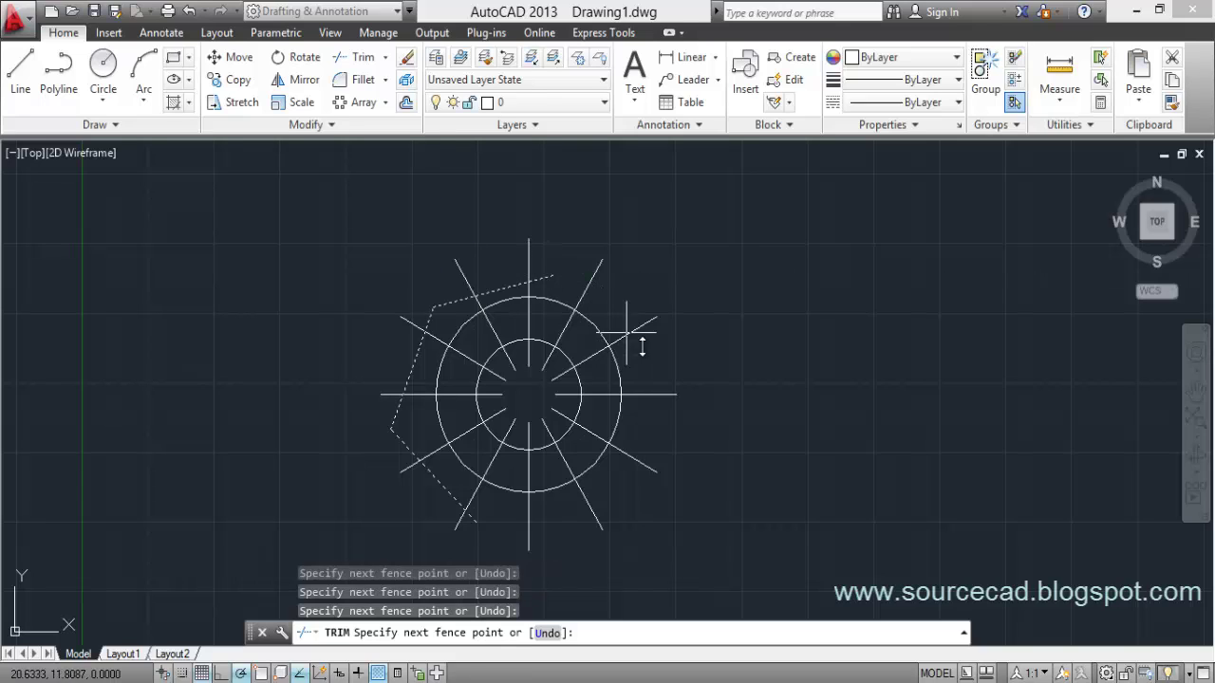
pyautogui.click(654, 321)
pyautogui.click(634, 481)
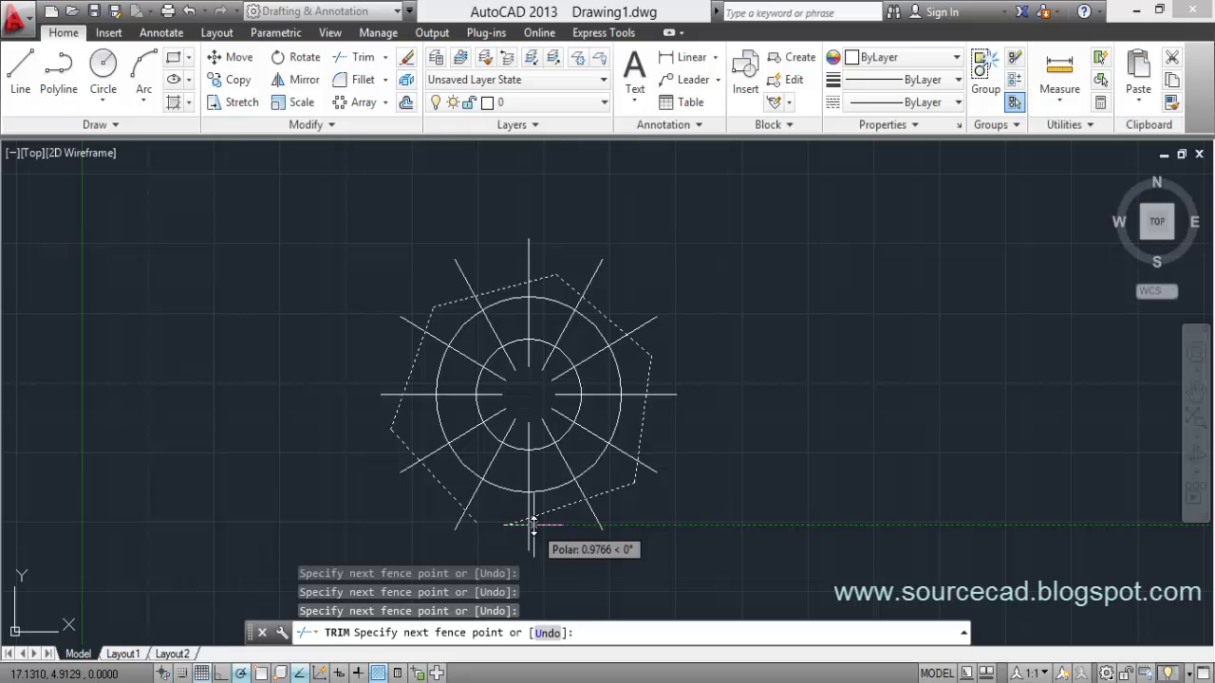
pyautogui.press('Return')
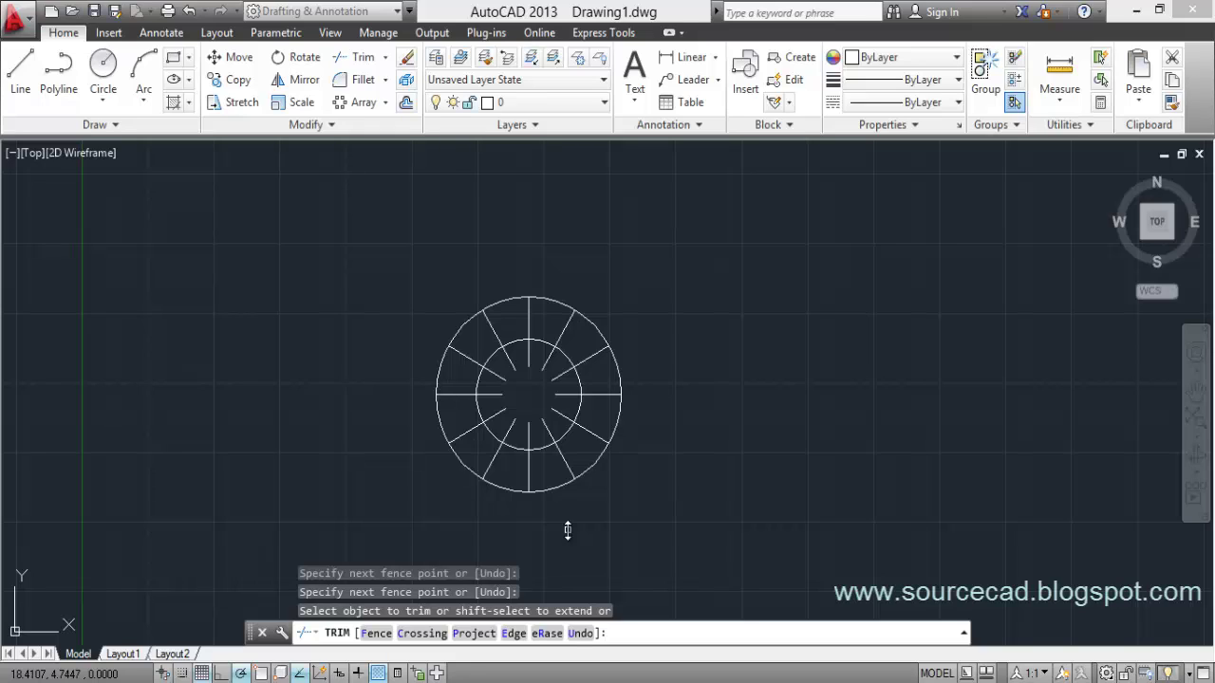
pyautogui.press('Escape')
pyautogui.hotkey('ctrl', 'z')
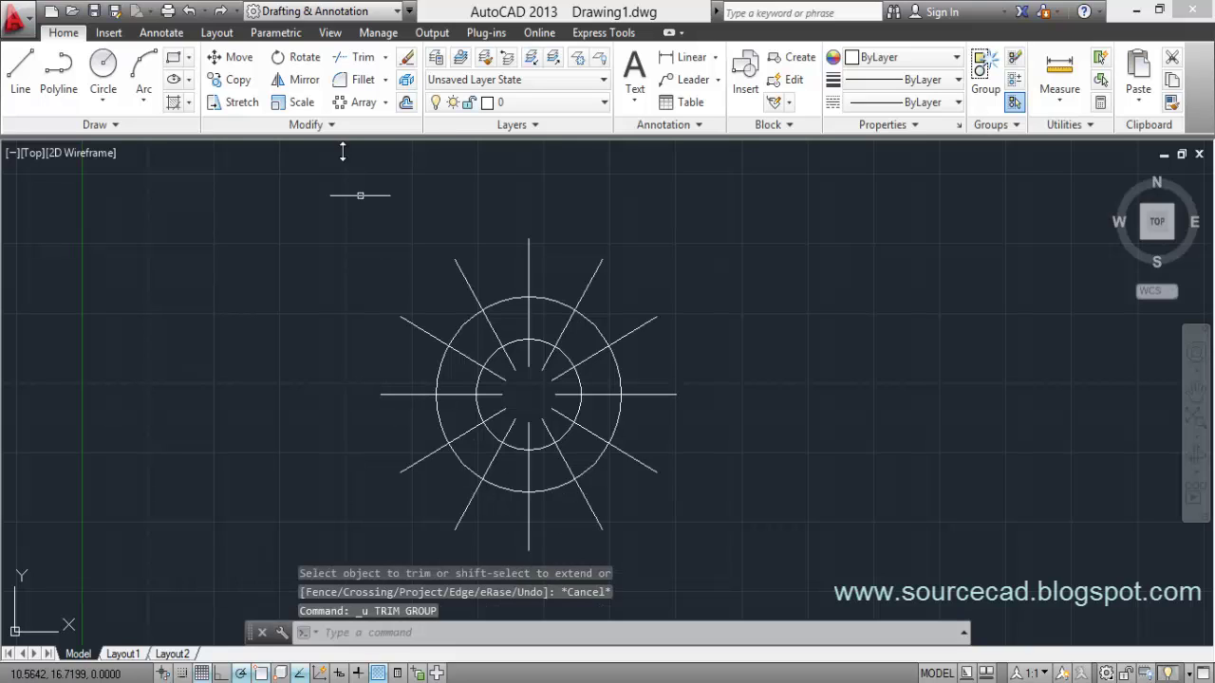
# Trim the outer ends of the three upper spokes using the Crossing option, with all objects as cutting edges.
pyautogui.click(362, 63)
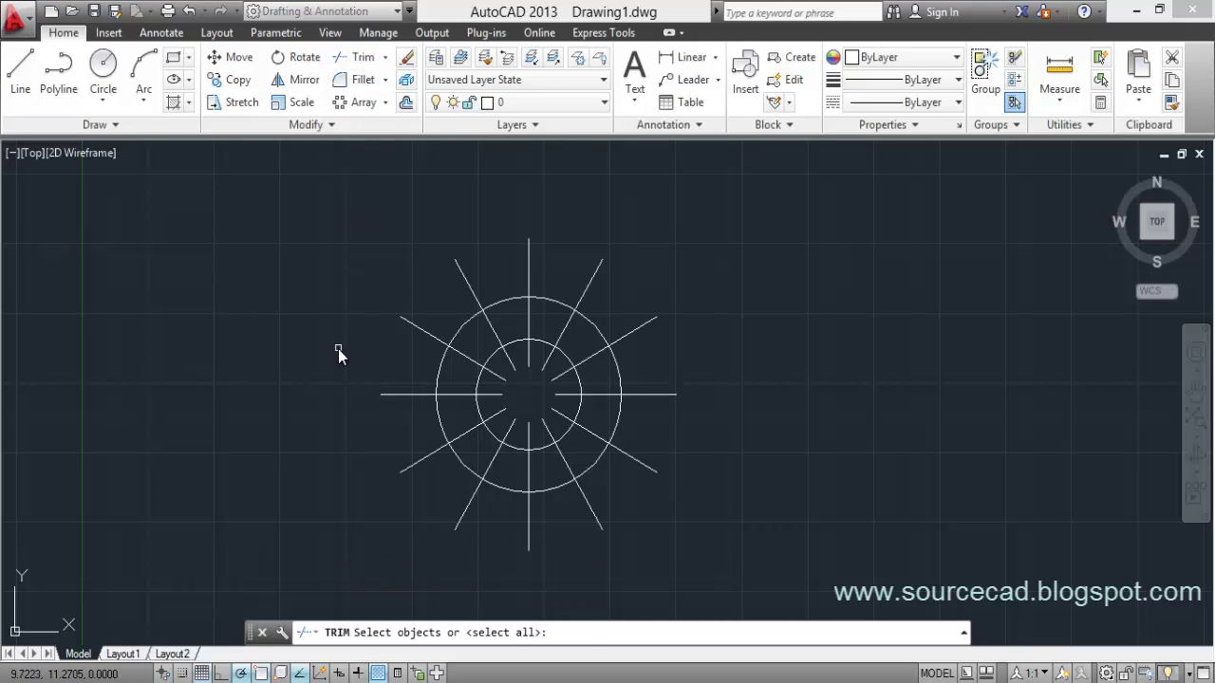
pyautogui.press('Return')
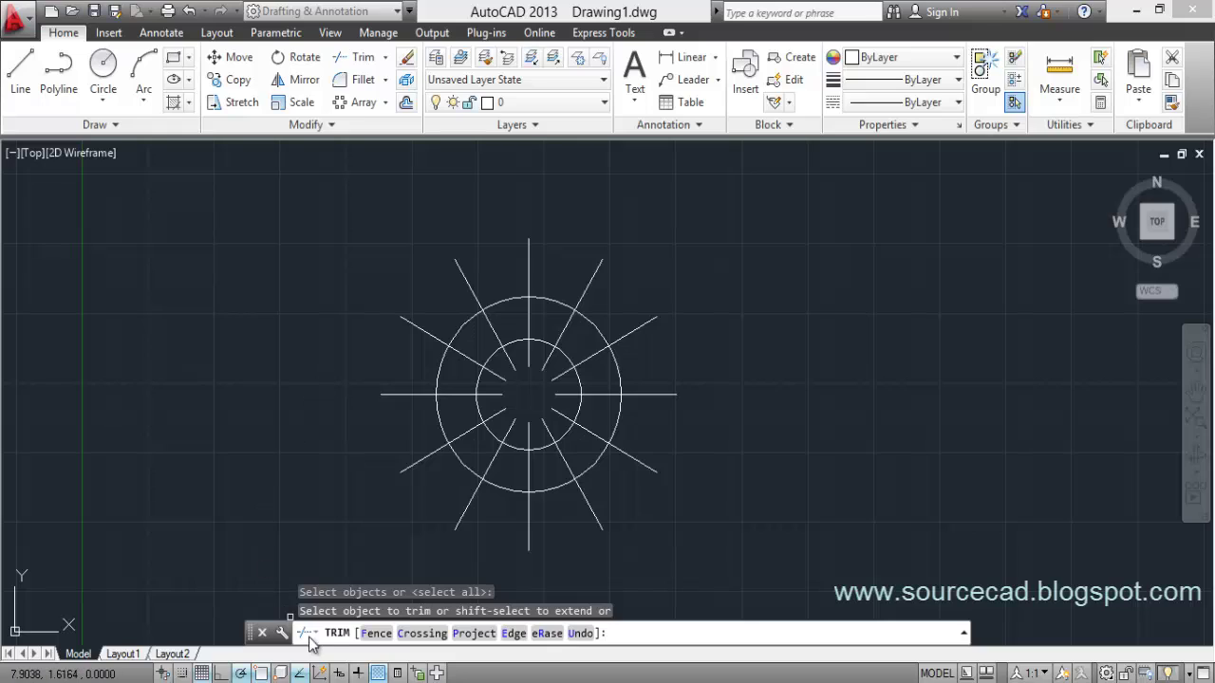
pyautogui.click(412, 642)
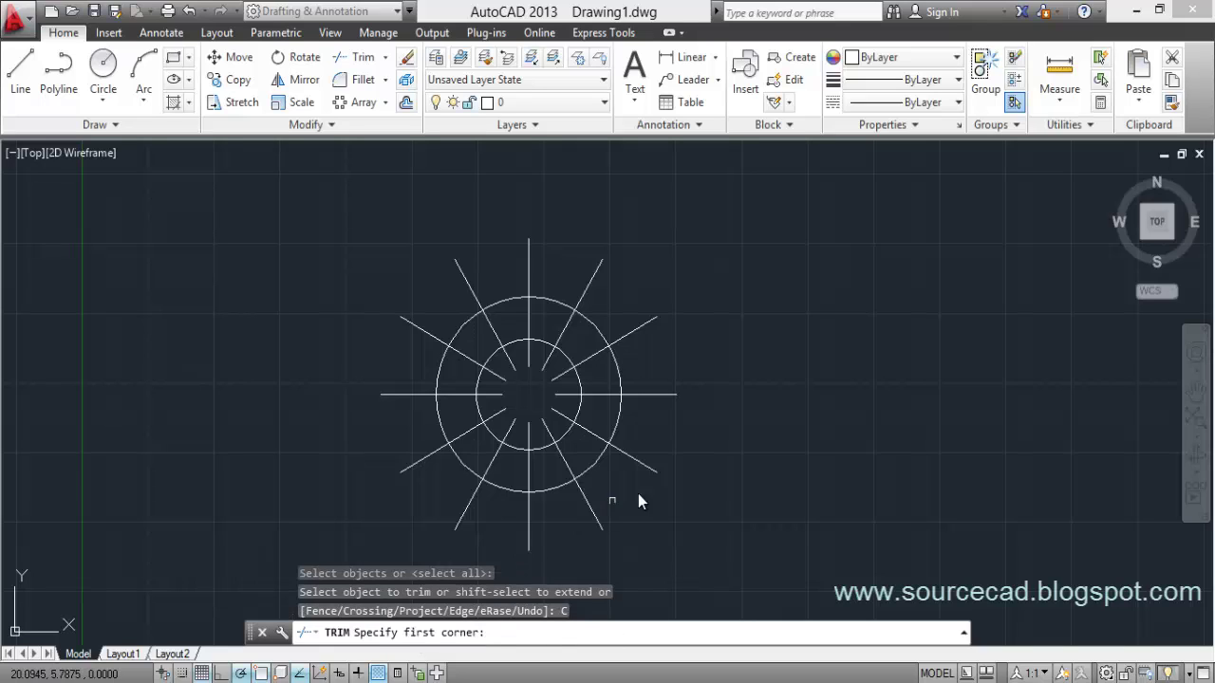
pyautogui.click(413, 199)
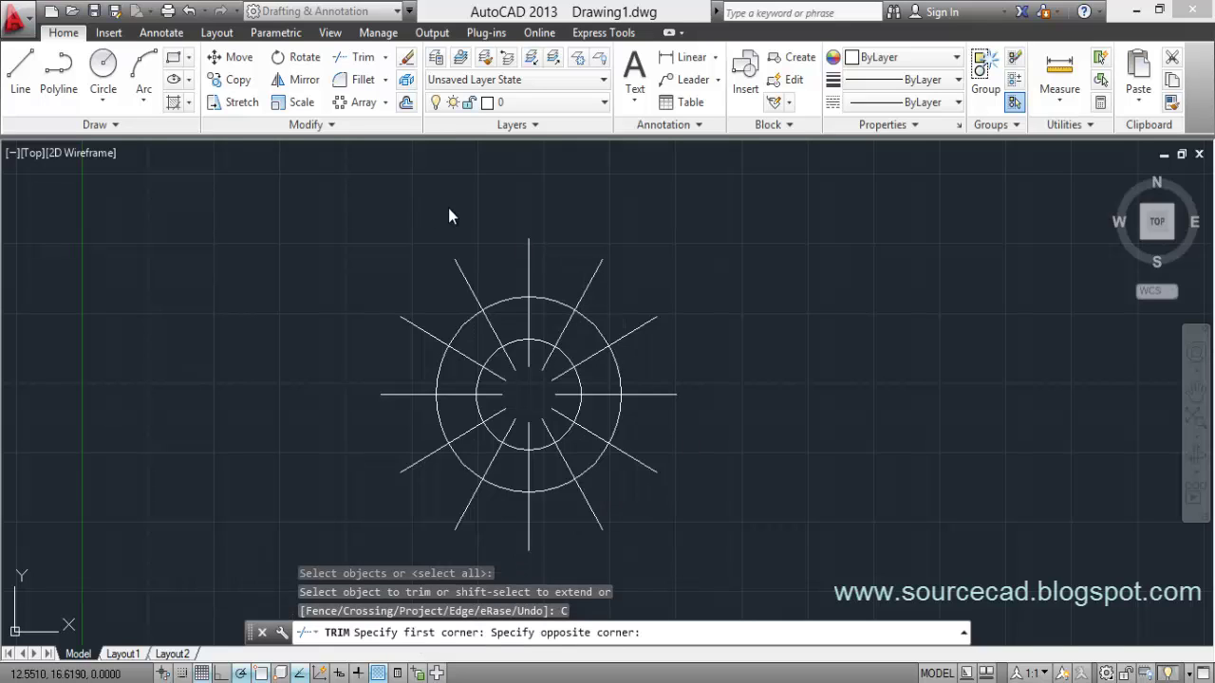
pyautogui.click(633, 270)
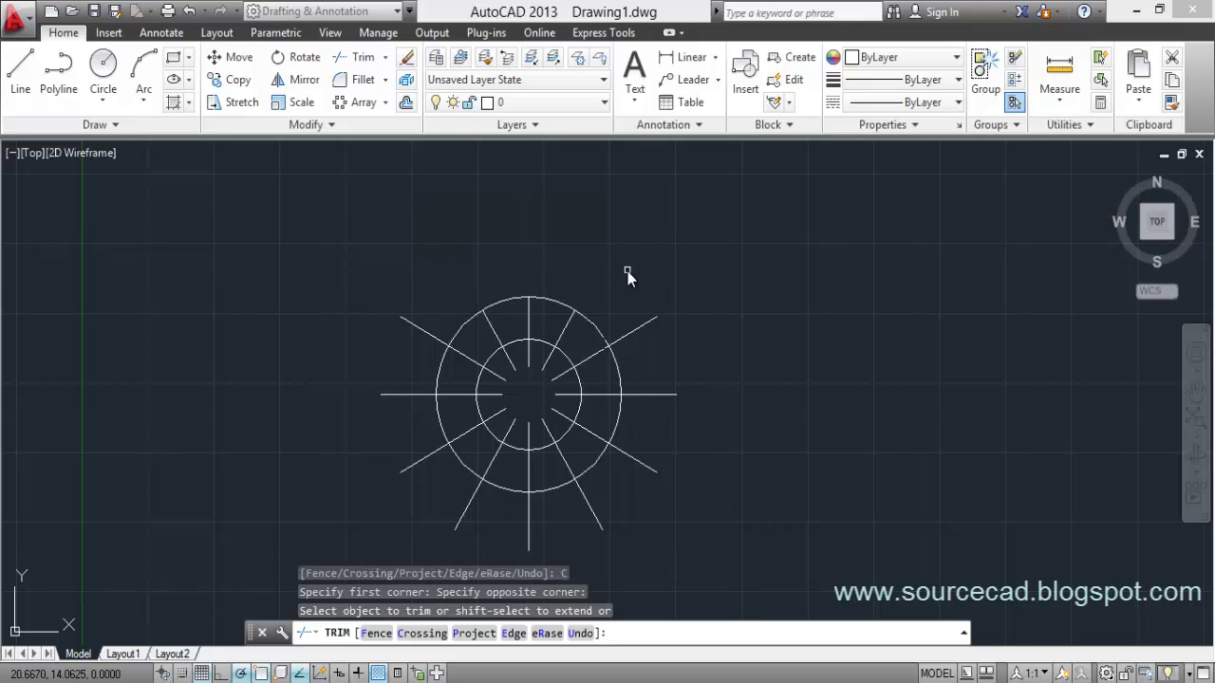
# Trim two right and three left spoke ends outside the outer circle with crossing windows, and undo the whole trim.
pyautogui.click(696, 418)
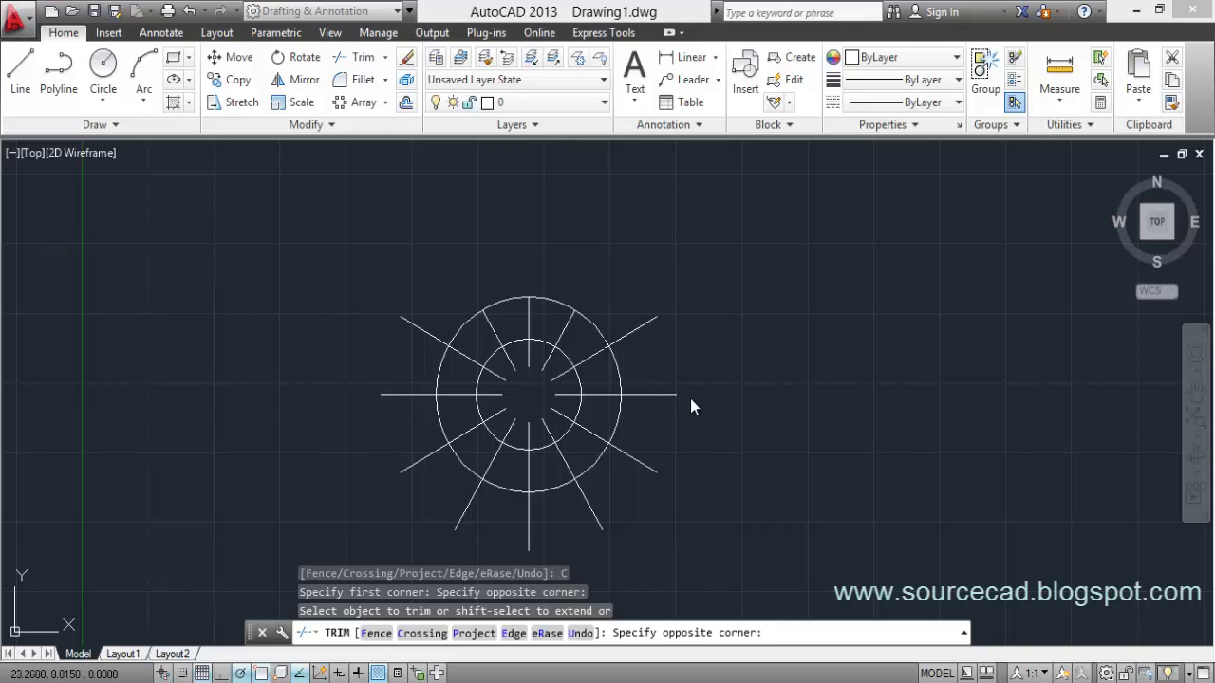
pyautogui.click(644, 308)
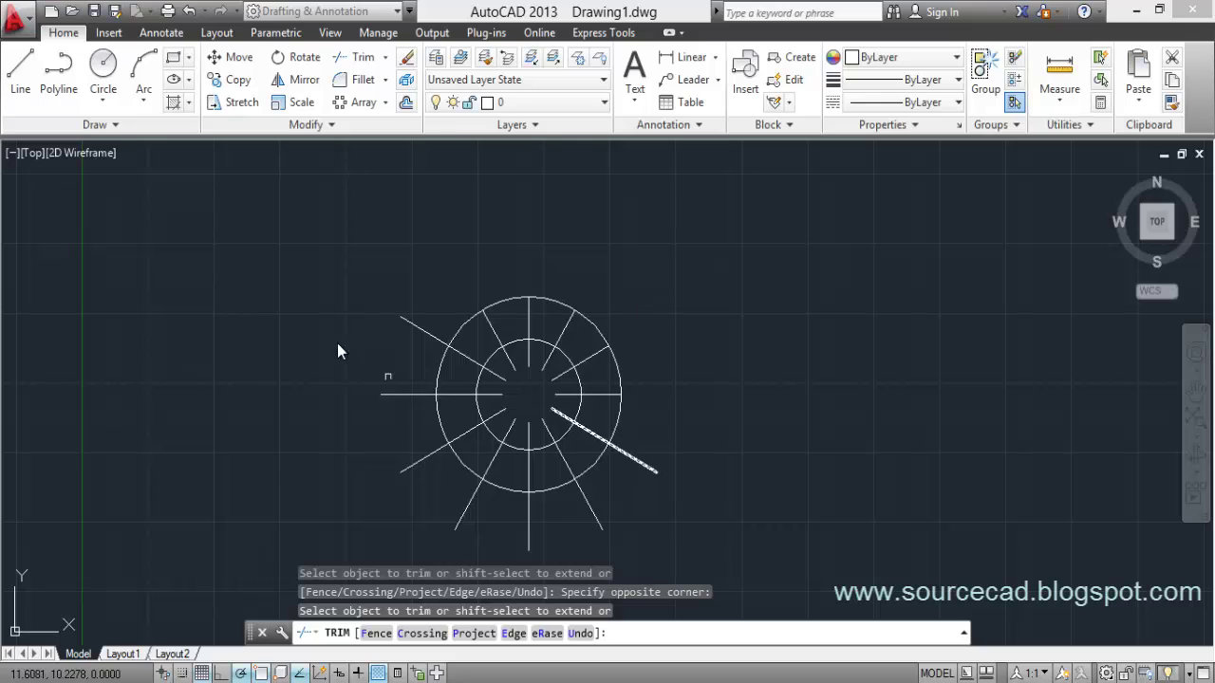
pyautogui.click(321, 276)
pyautogui.click(415, 504)
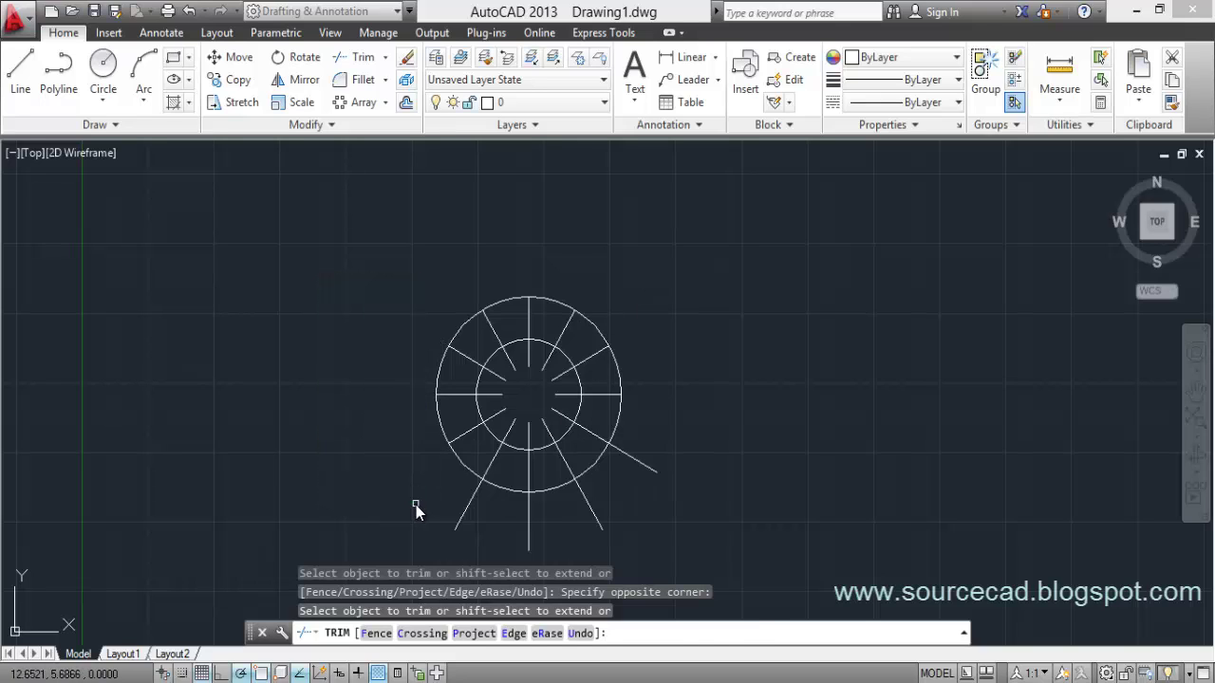
pyautogui.rightClick(375, 356)
pyautogui.click(391, 360)
pyautogui.hotkey('ctrl', 'z')
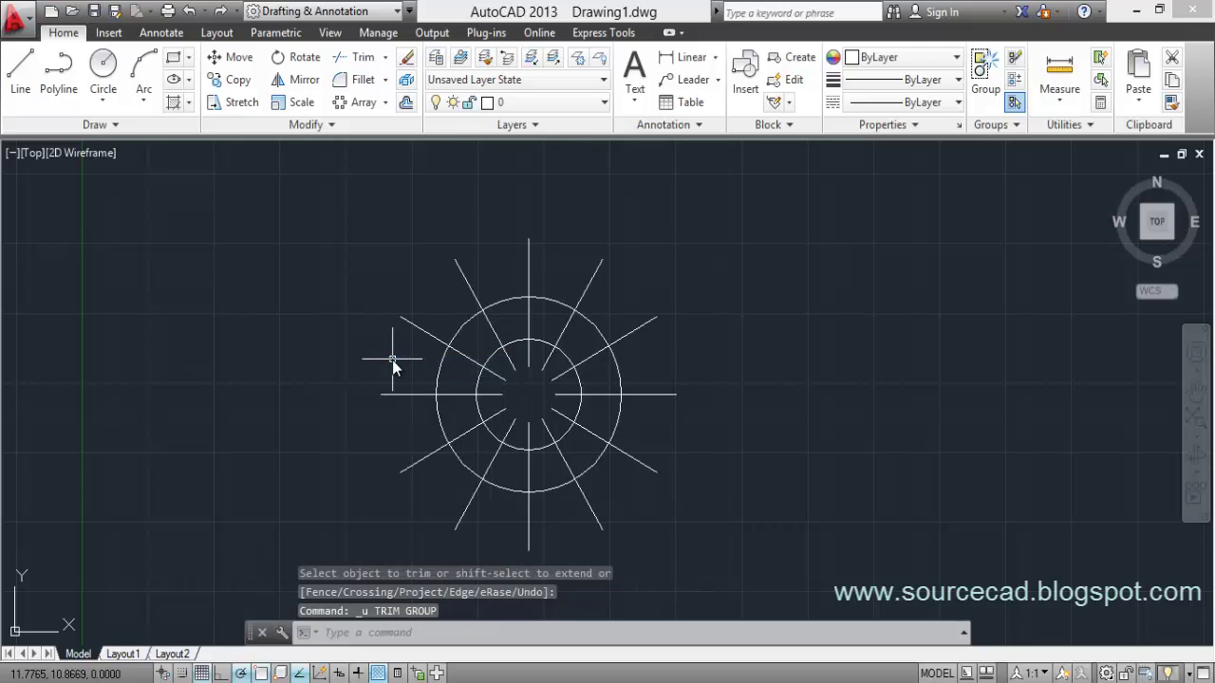
# Erase the lower-right spoke nearest the vertical one using Trim's eRase option, undo the erasure and end the command.
pyautogui.click(361, 61)
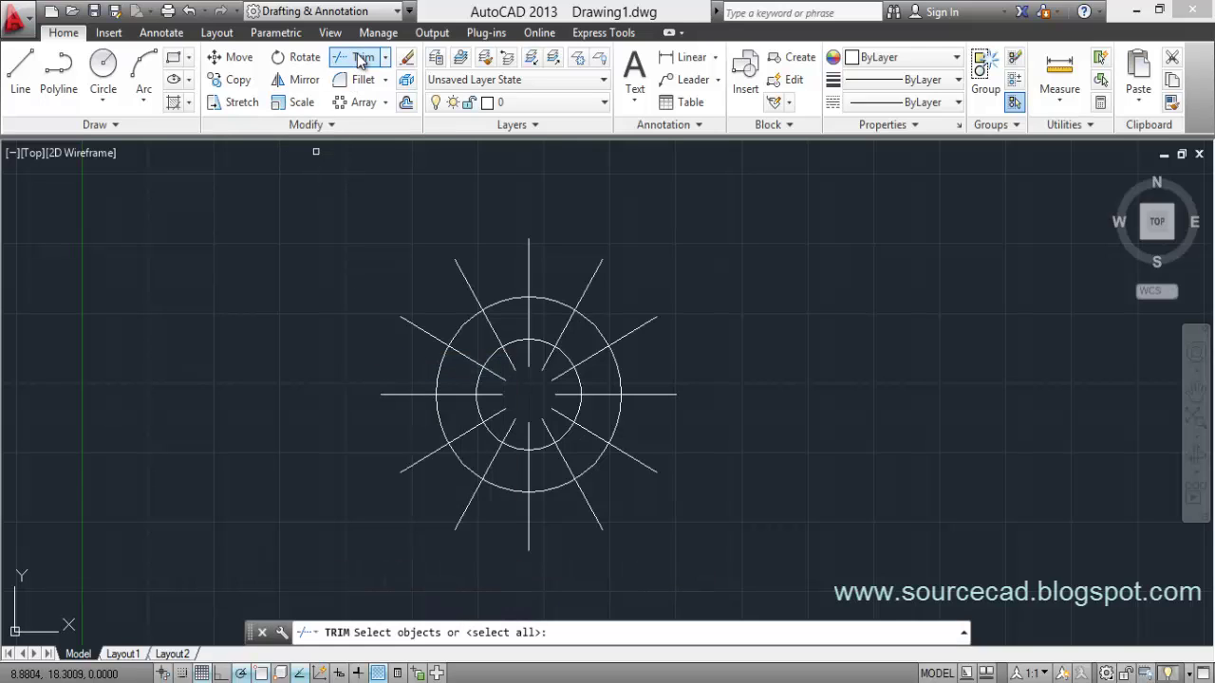
pyautogui.press('Return')
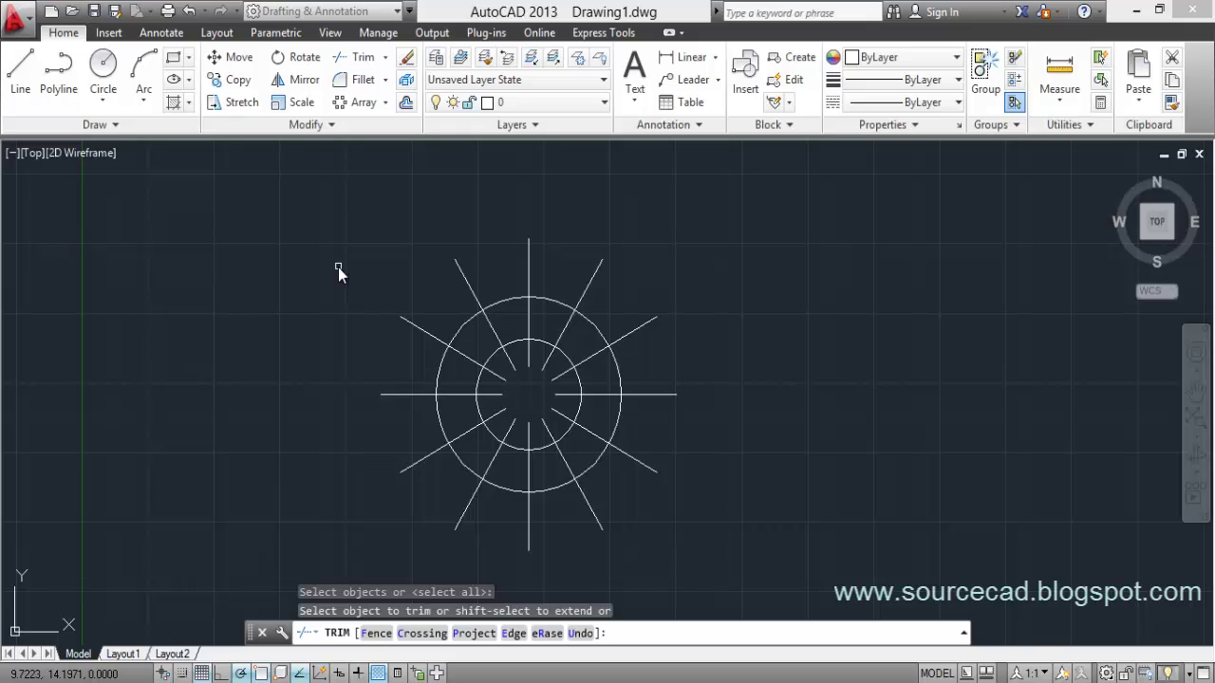
pyautogui.click(541, 634)
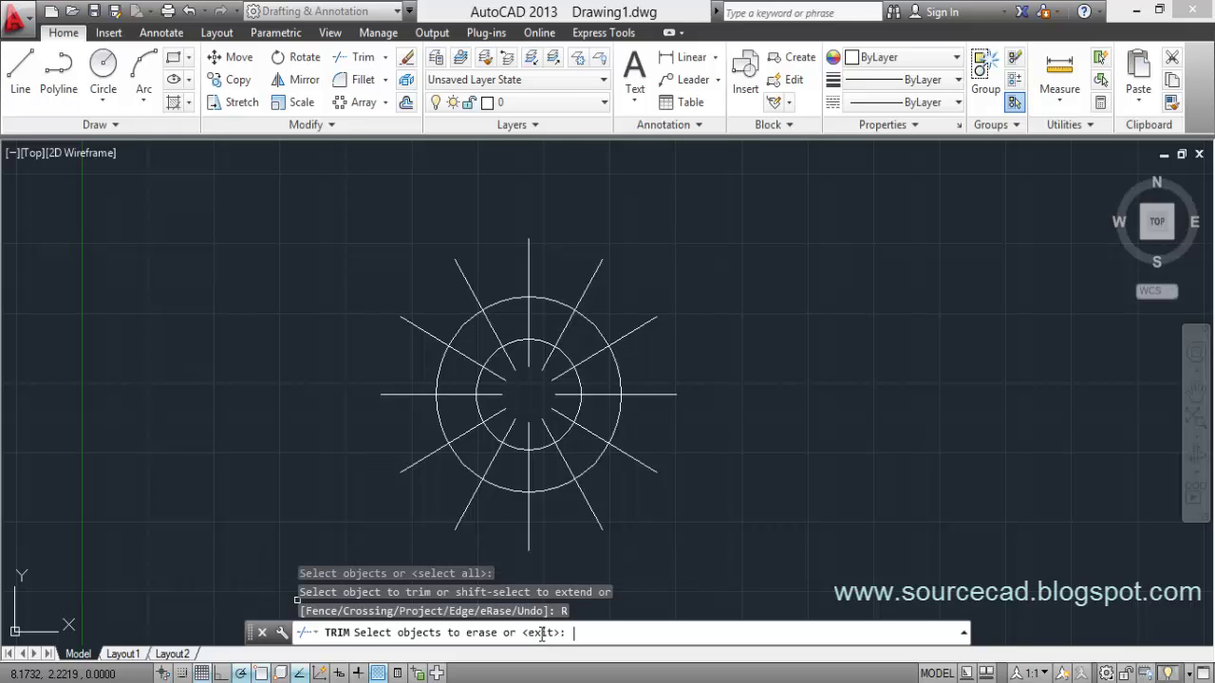
pyautogui.click(593, 515)
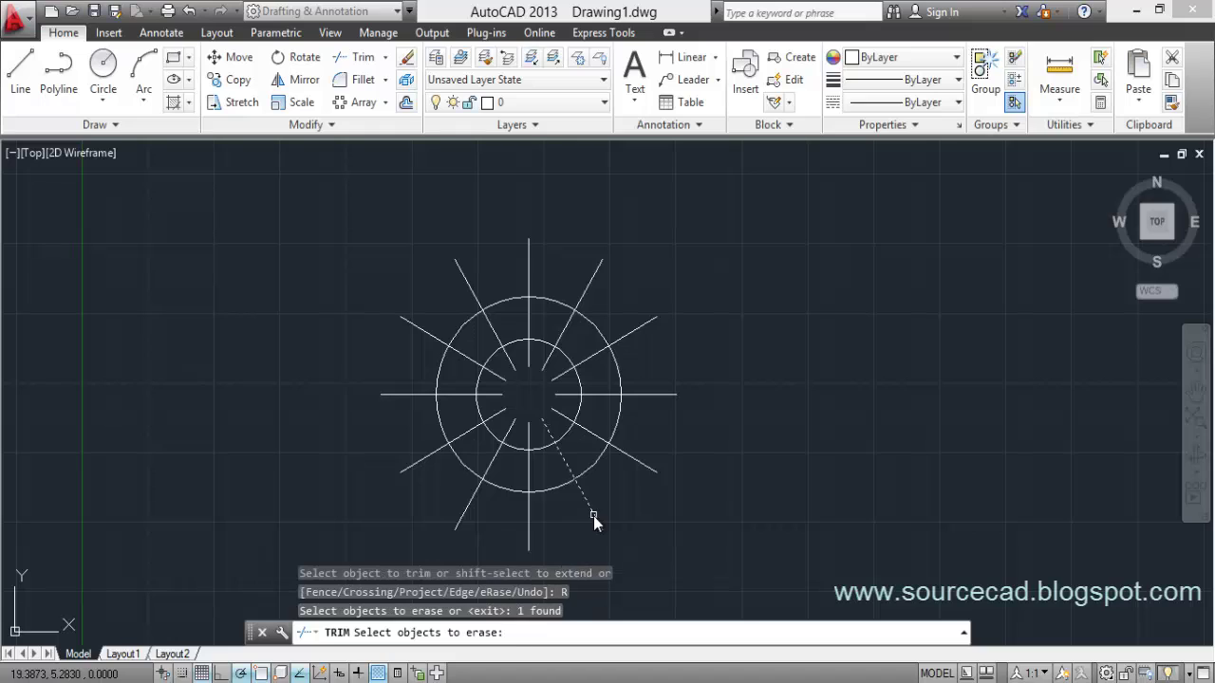
pyautogui.press('Return')
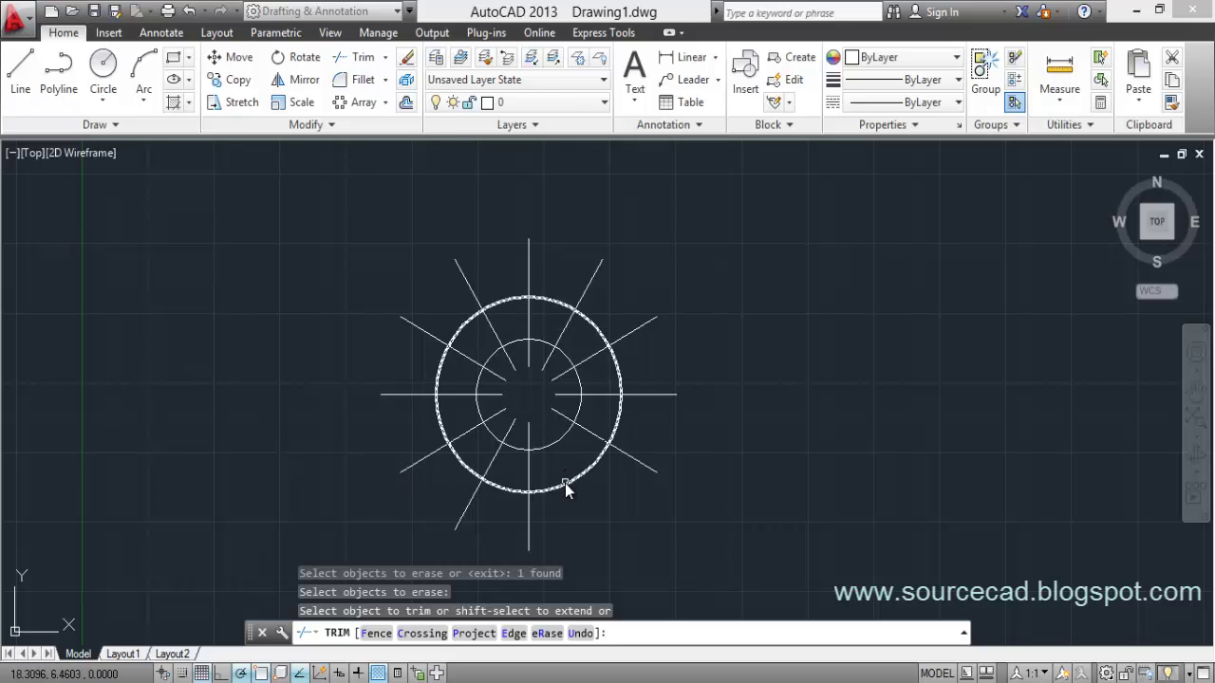
pyautogui.click(581, 640)
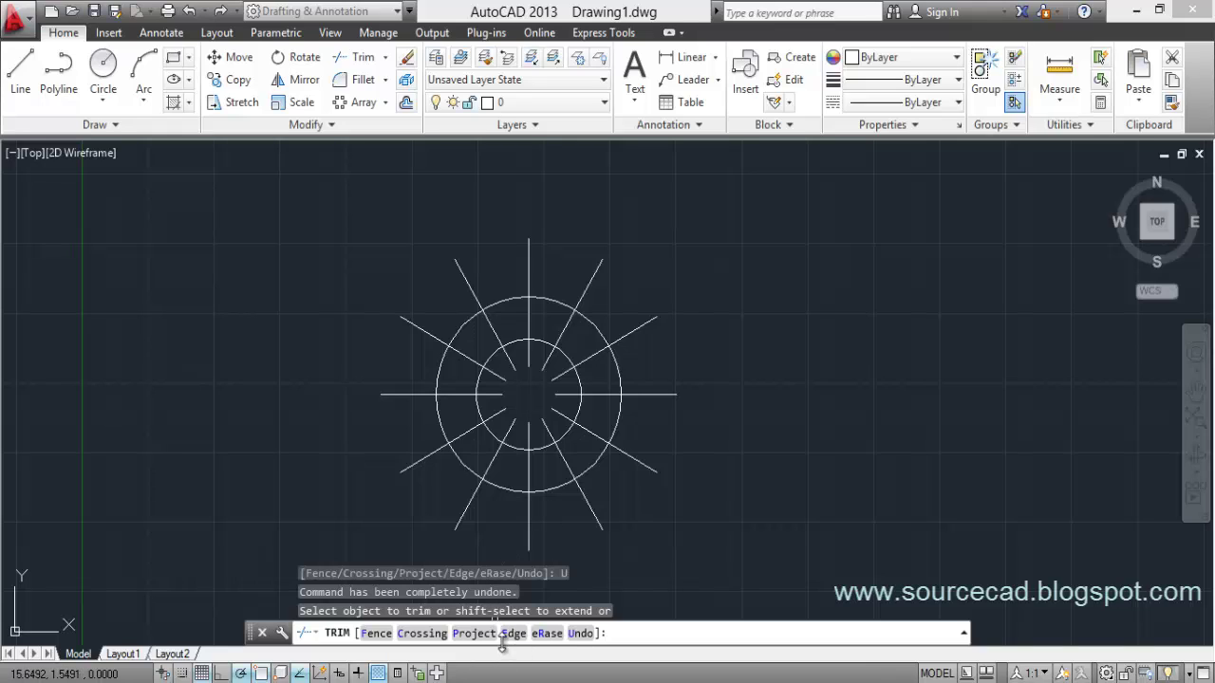
pyautogui.press('Escape')
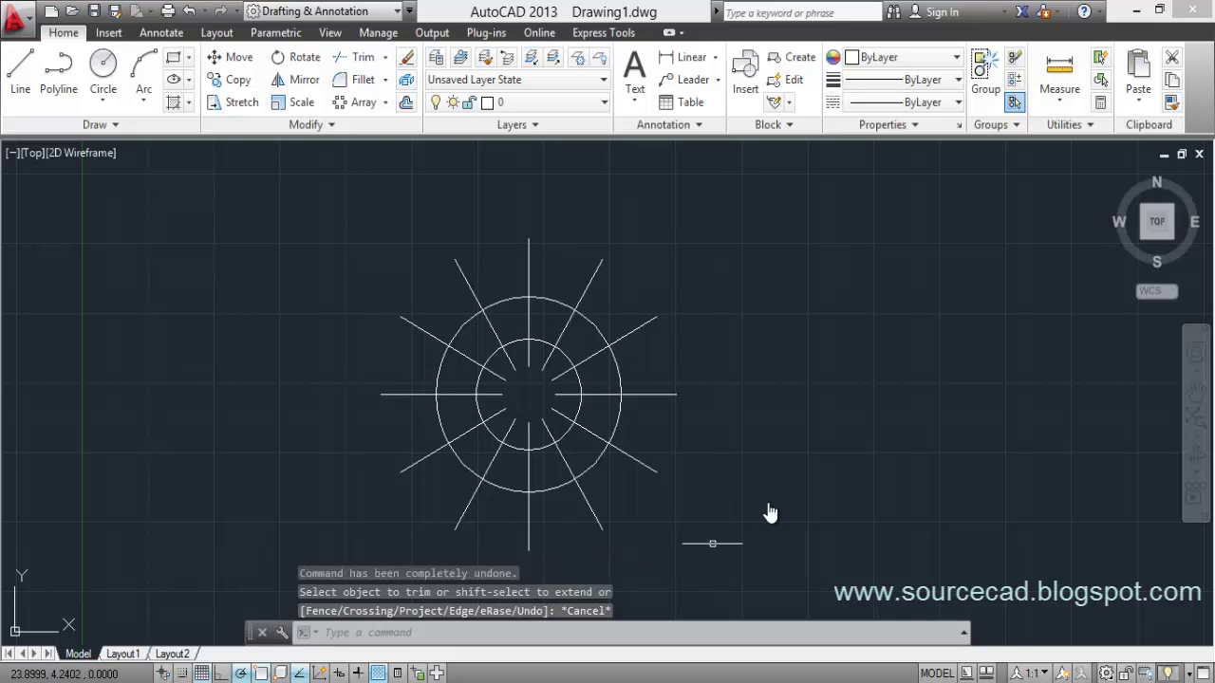
# Trim the separate vertical line's upper part at the horizontal line's implied extension, with Edge mode set to Extend, and undo the trim.
pyautogui.moveTo(968, 398)
pyautogui.mouseDown(button='middle')
pyautogui.moveTo(949, 414)
pyautogui.moveTo(466, 420)
pyautogui.mouseUp(button='middle')
pyautogui.moveTo(949, 418); pyautogui.dragTo(601, 427, button='middle')
pyautogui.moveTo(1063, 379)
pyautogui.mouseDown(button='middle')
pyautogui.moveTo(706, 401)
pyautogui.moveTo(495, 371)
pyautogui.mouseUp(button='middle')
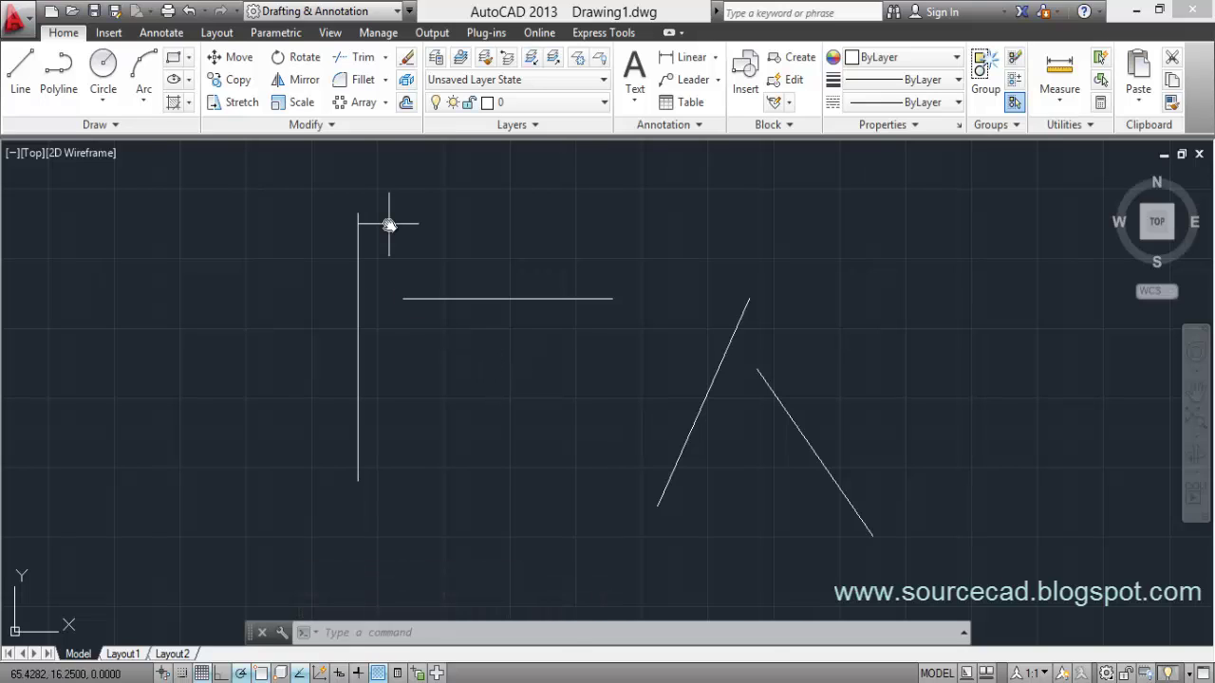
pyautogui.click(360, 59)
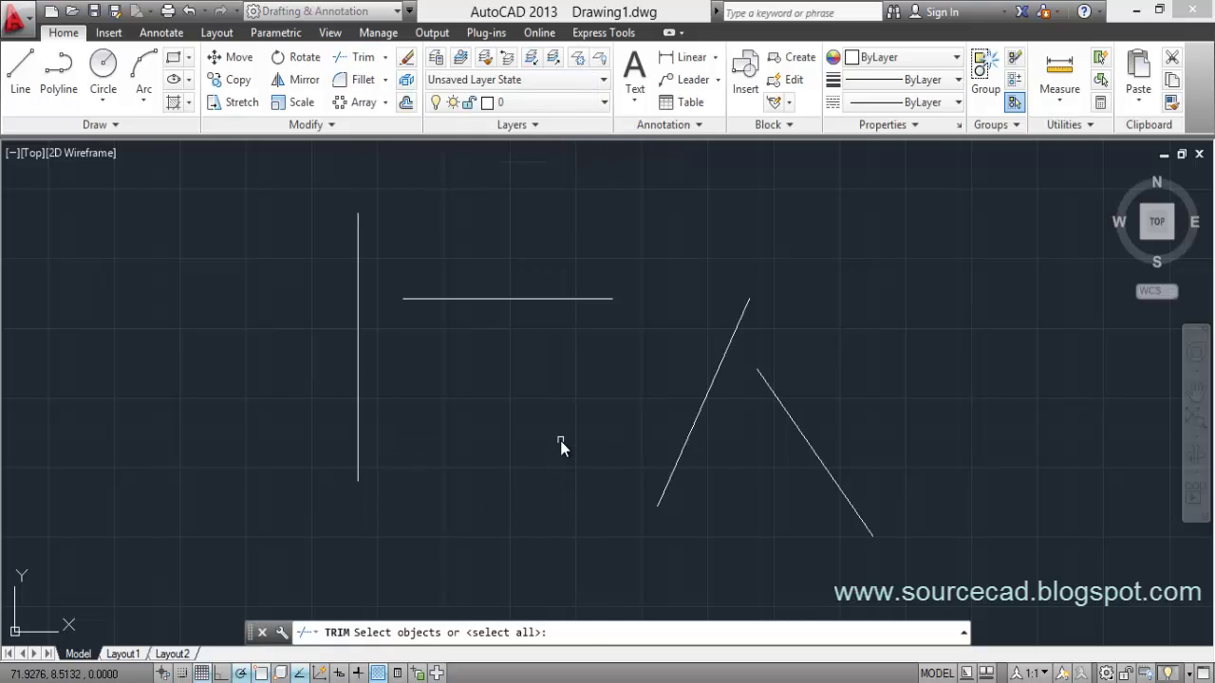
pyautogui.press('Return')
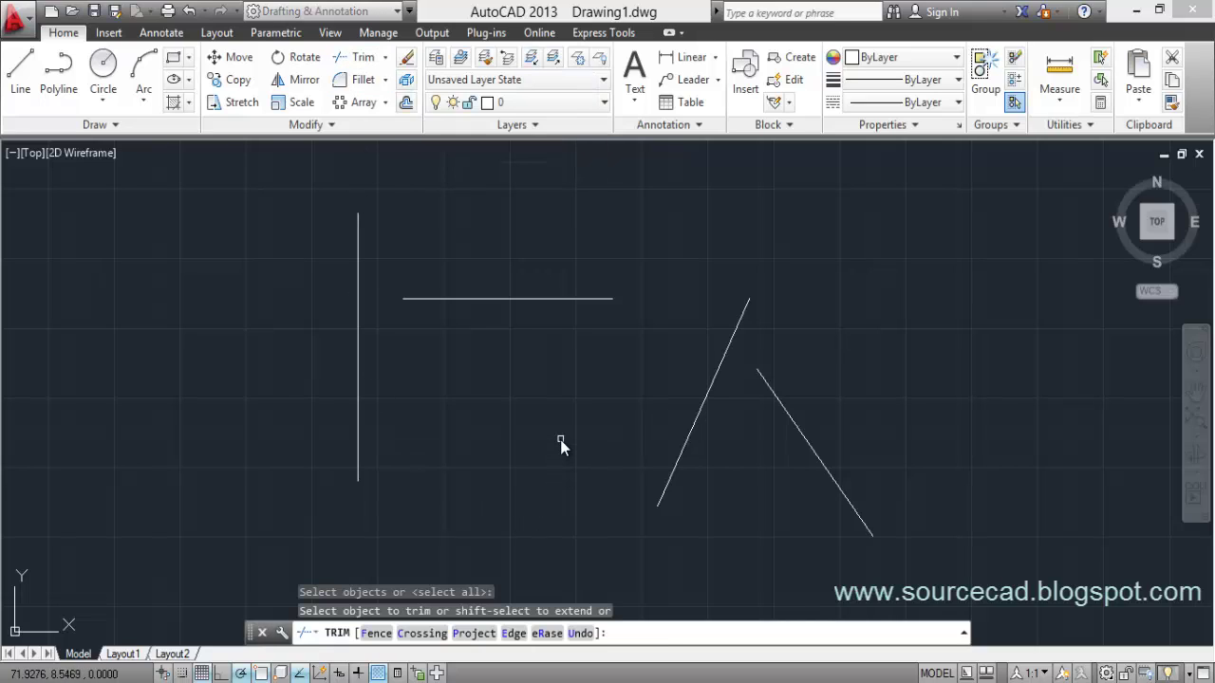
pyautogui.click(512, 634)
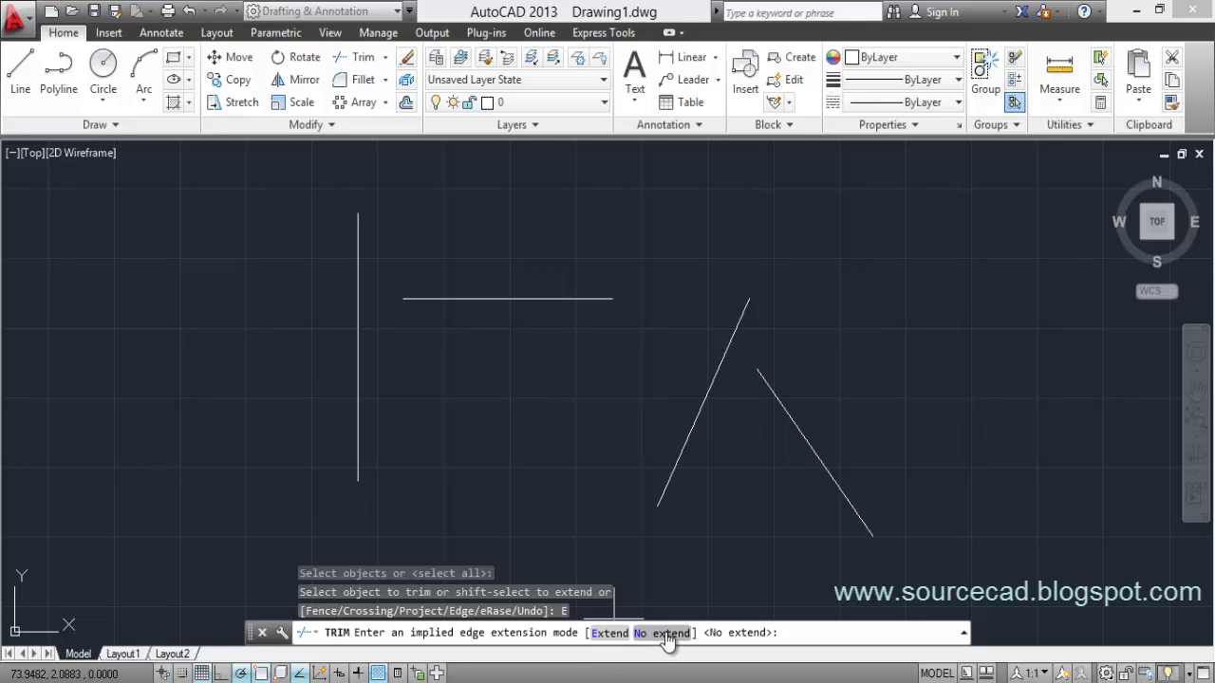
pyautogui.click(609, 633)
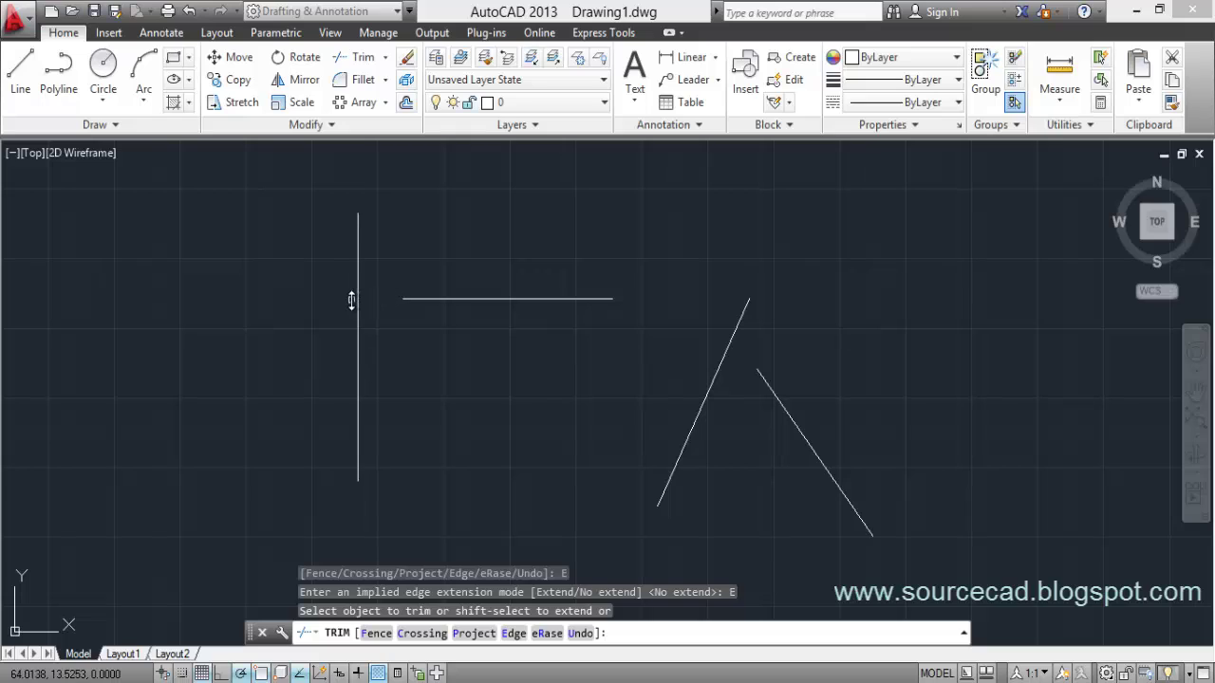
pyautogui.click(357, 221)
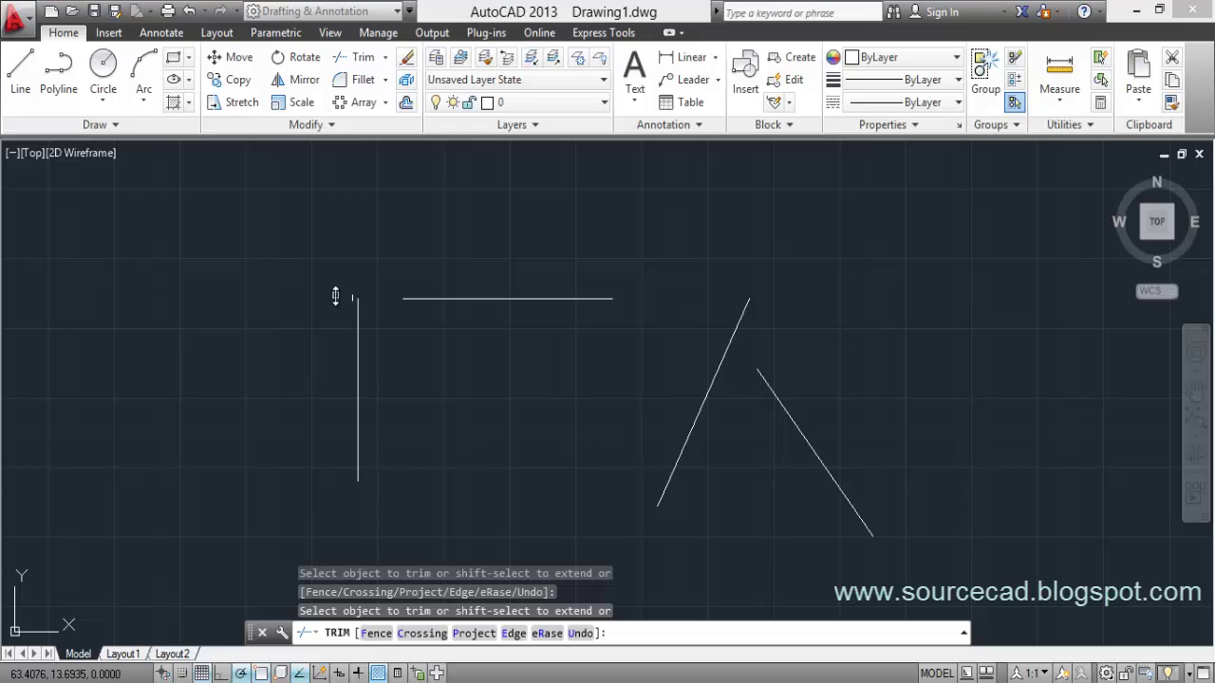
pyautogui.hotkey('ctrl', 'z')
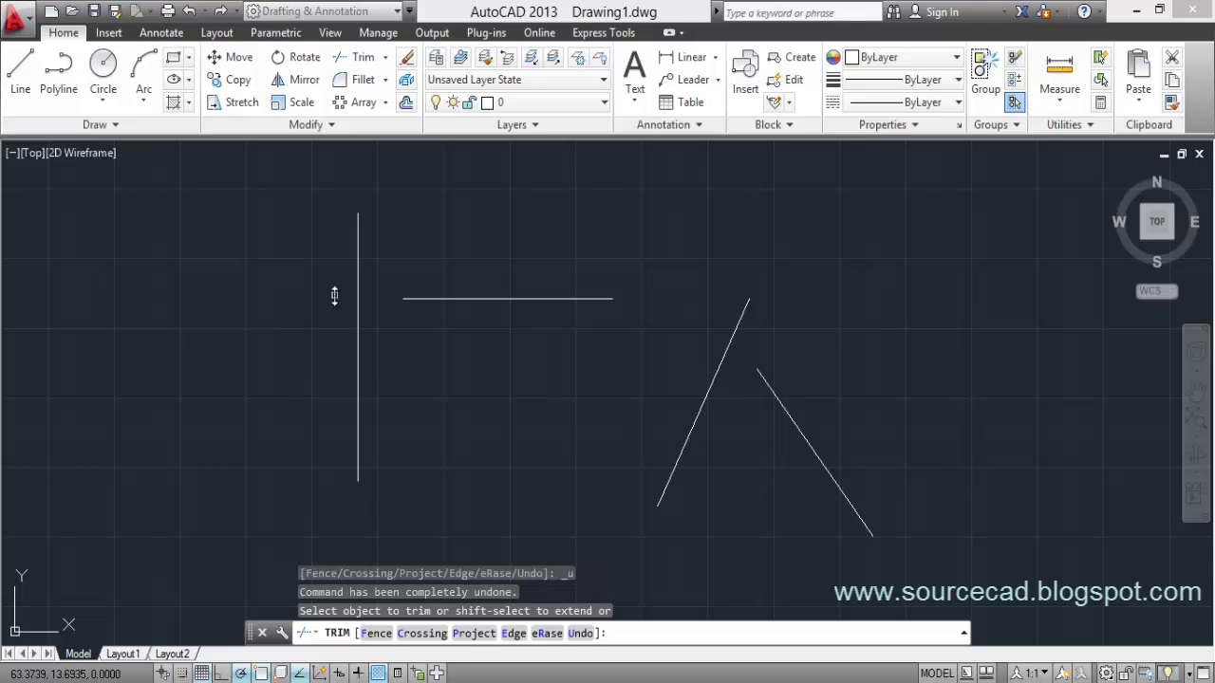
pyautogui.click(358, 306)
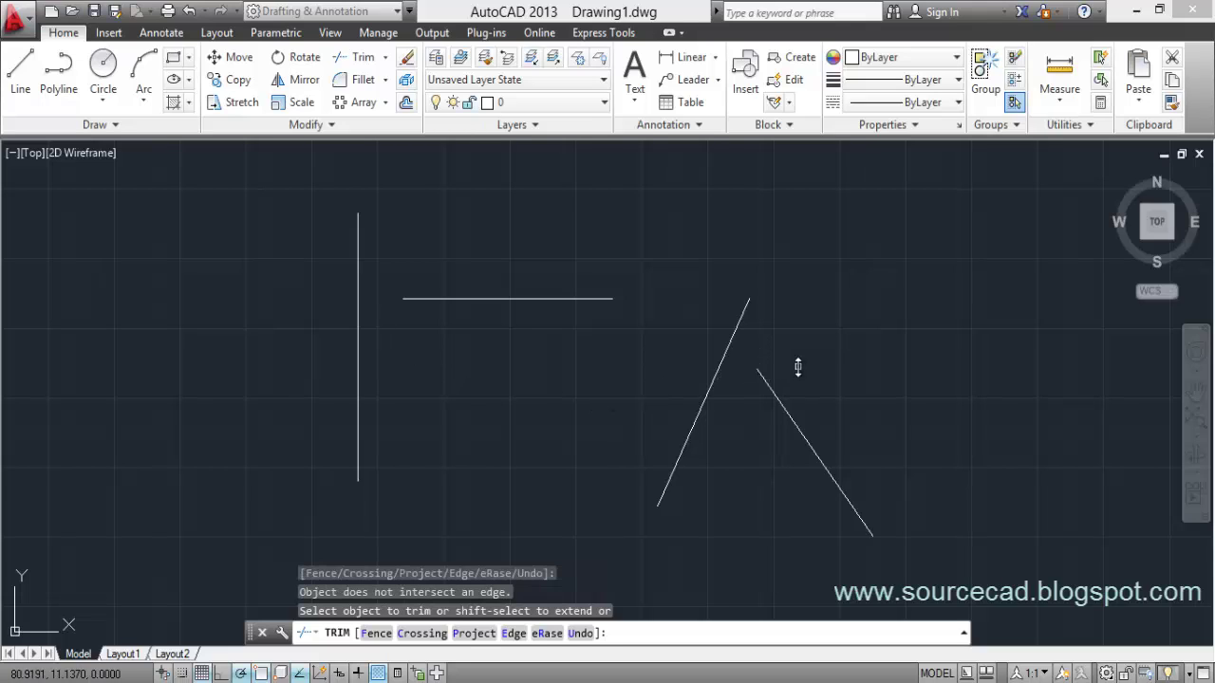
# Set Trim's Edge mode to Extend and trim the upper end of the left slanted line at the other slanted line's implied extension.
pyautogui.moveTo(797, 367); pyautogui.dragTo(765, 366, button='middle')
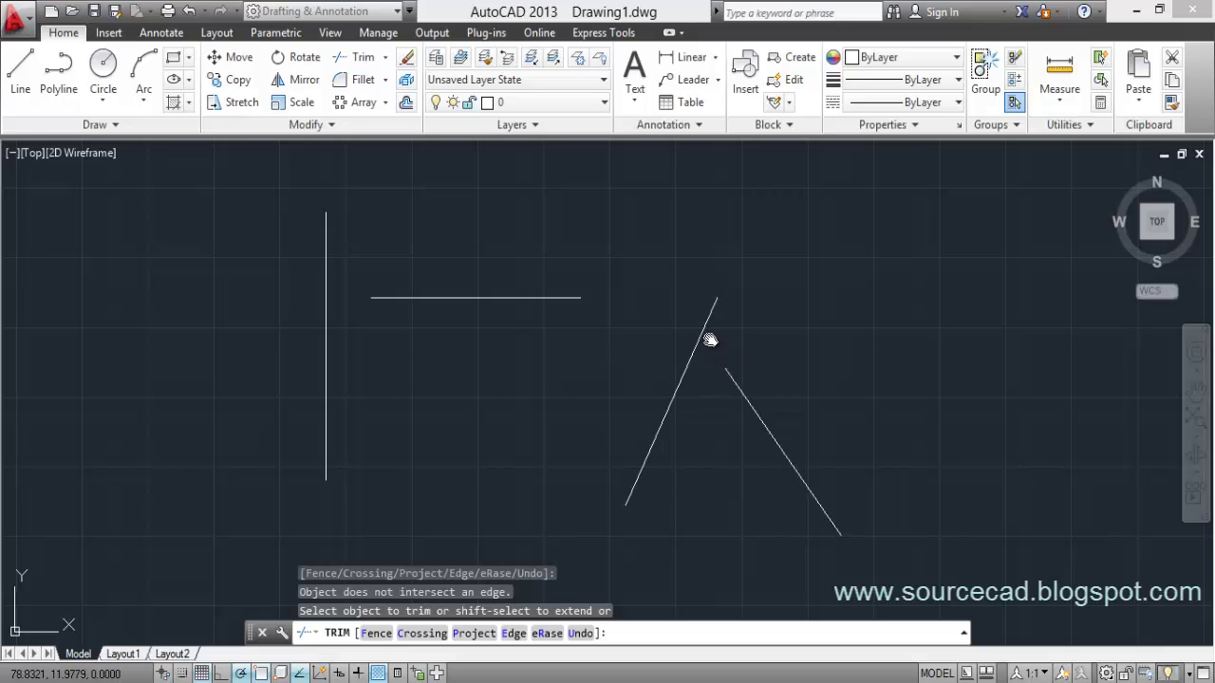
pyautogui.write('E')
pyautogui.press('Return')
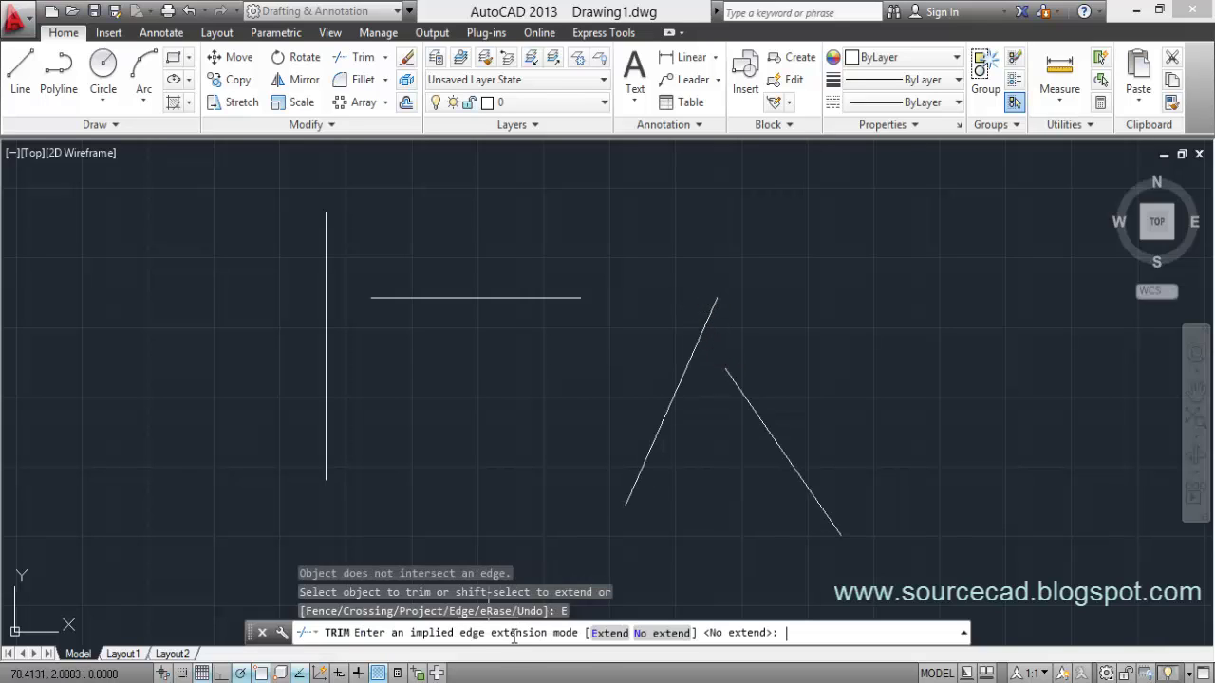
pyautogui.click(609, 633)
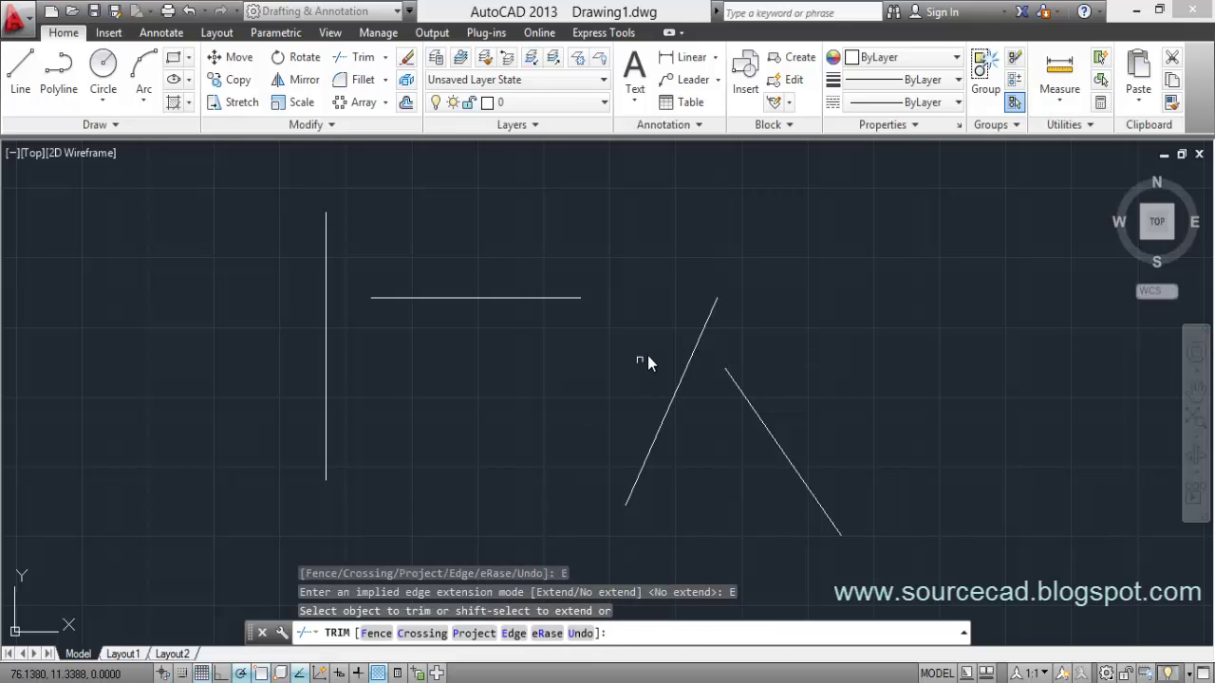
pyautogui.click(712, 308)
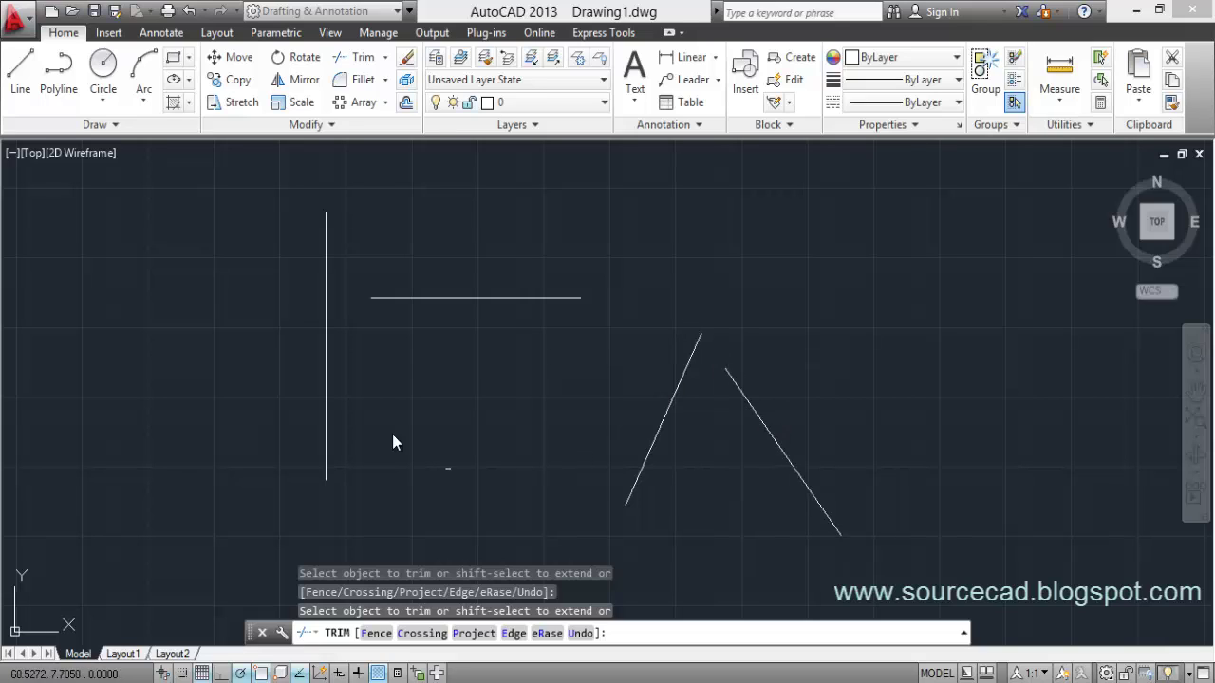
# Trim the vertical line's lower part at the horizontal line's implied extension with Edge mode set to Extend, and end the command.
pyautogui.click(514, 633)
pyautogui.click(609, 633)
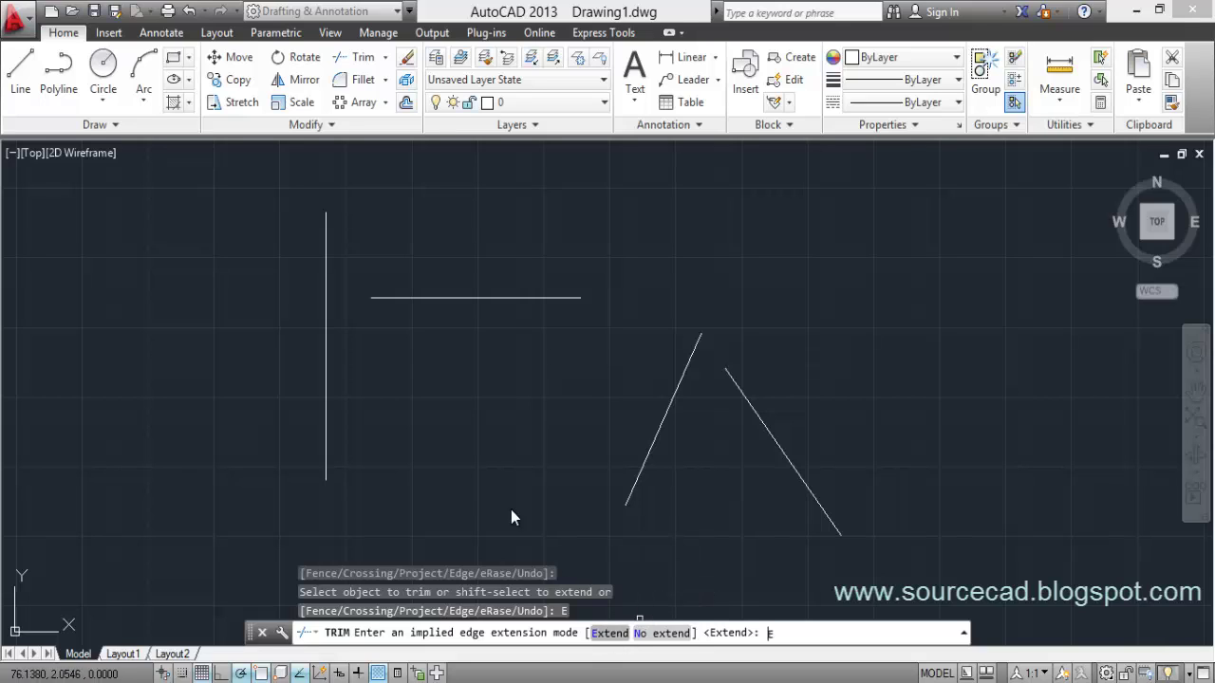
pyautogui.click(326, 364)
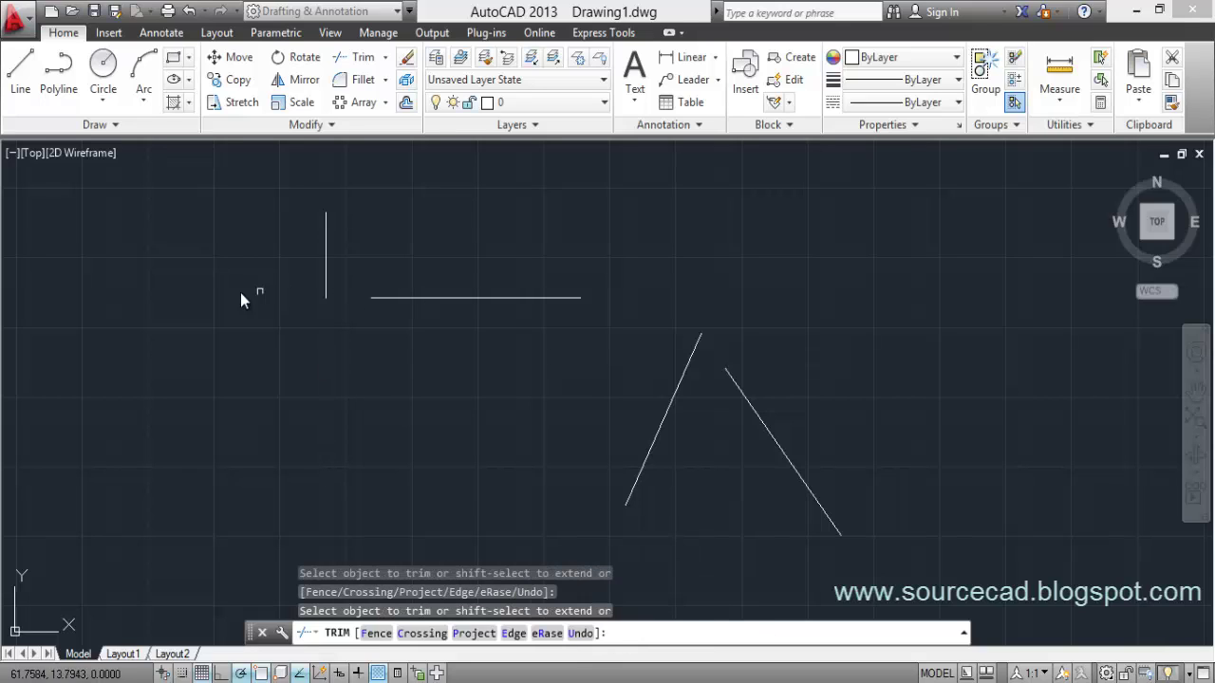
pyautogui.rightClick(636, 281)
pyautogui.click(646, 292)
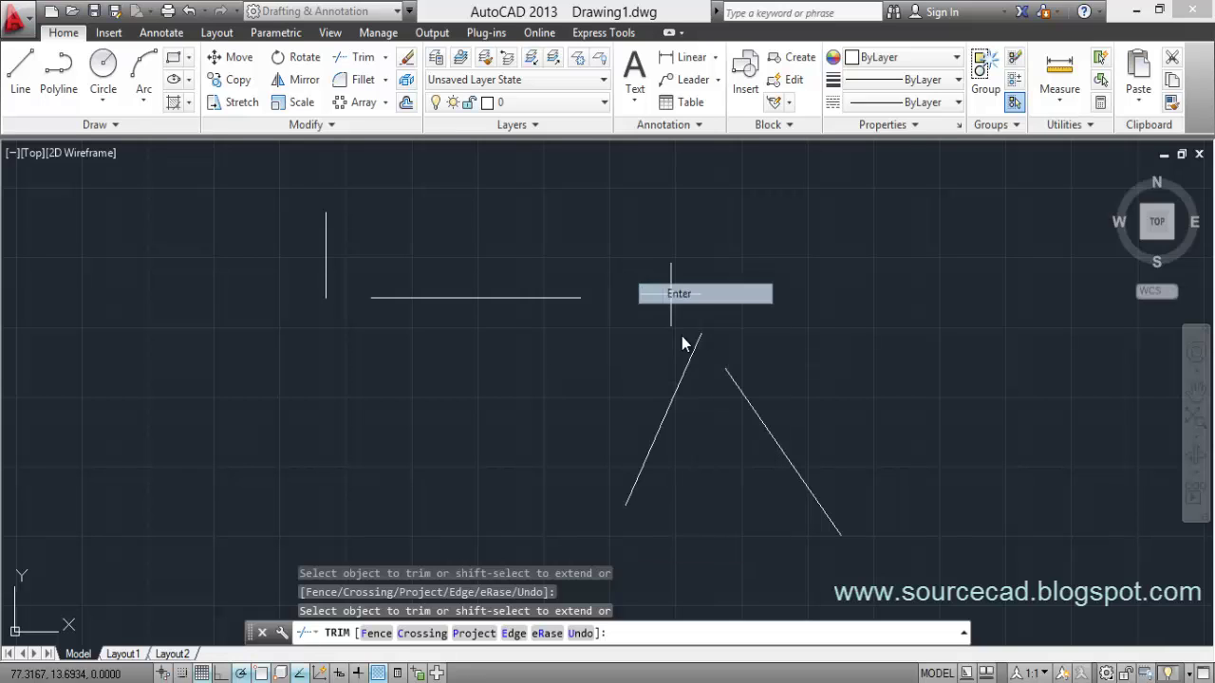
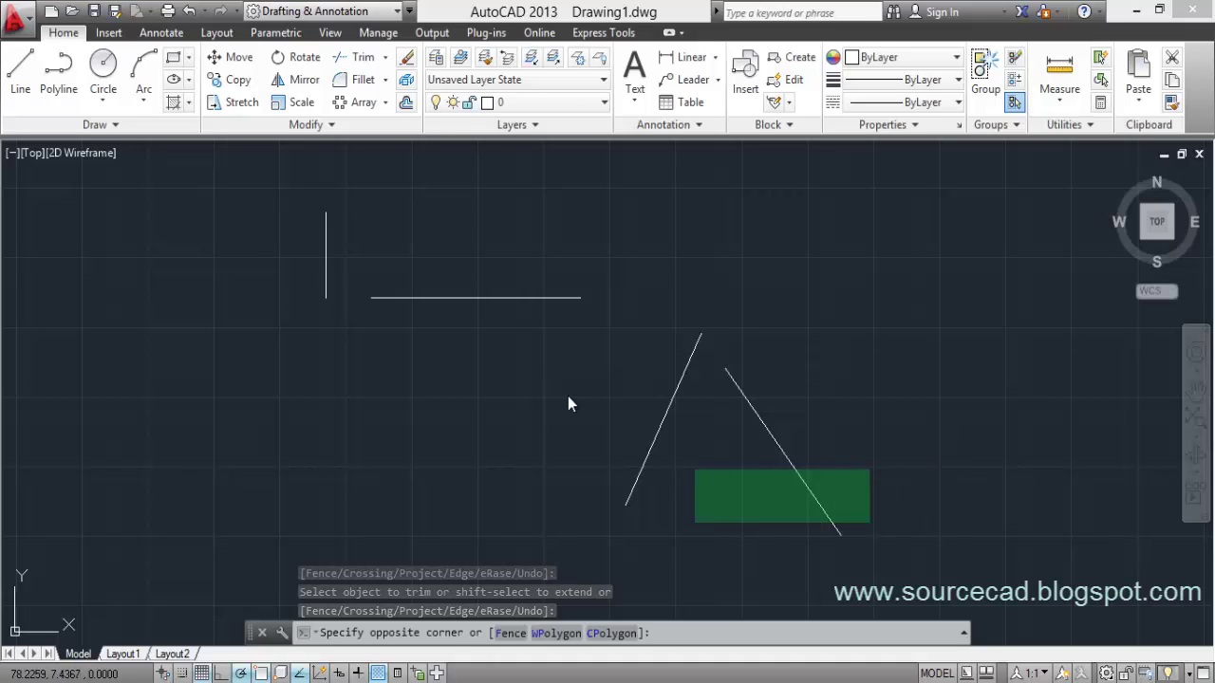
# Erase the four separate lines and the two concentric circles with all their spokes.
pyautogui.click(224, 234)
pyautogui.rightClick(222, 231)
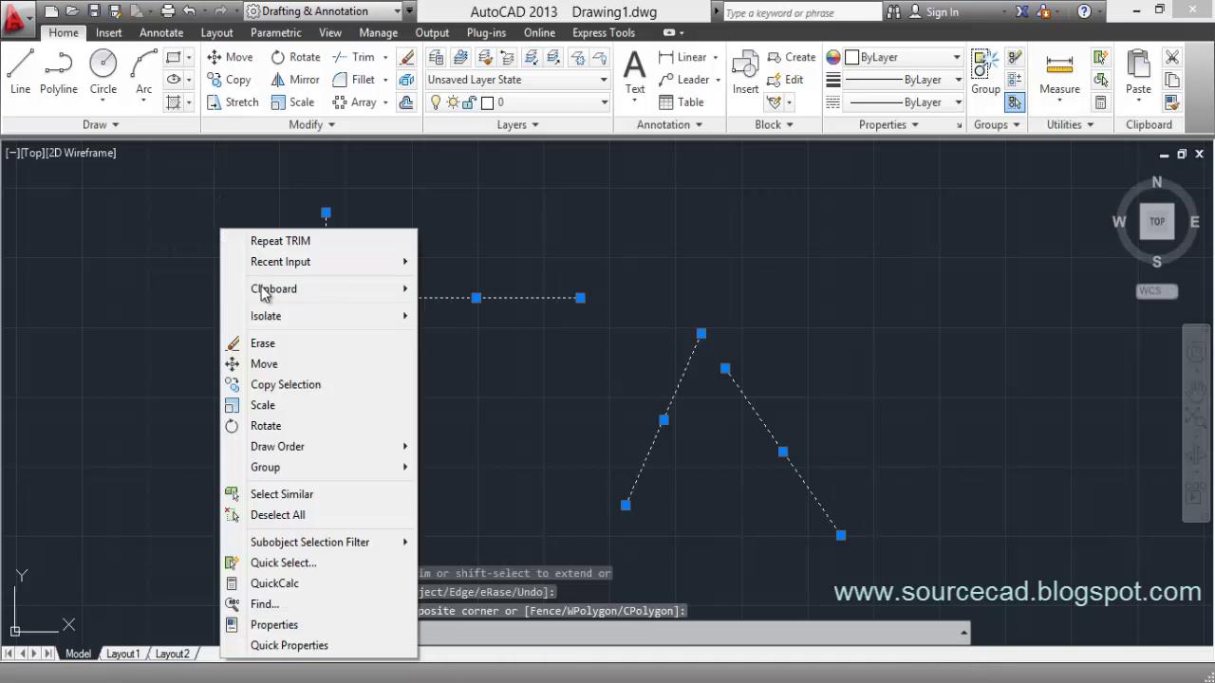
pyautogui.click(285, 343)
pyautogui.moveTo(867, 367); pyautogui.dragTo(511, 400, button='middle')
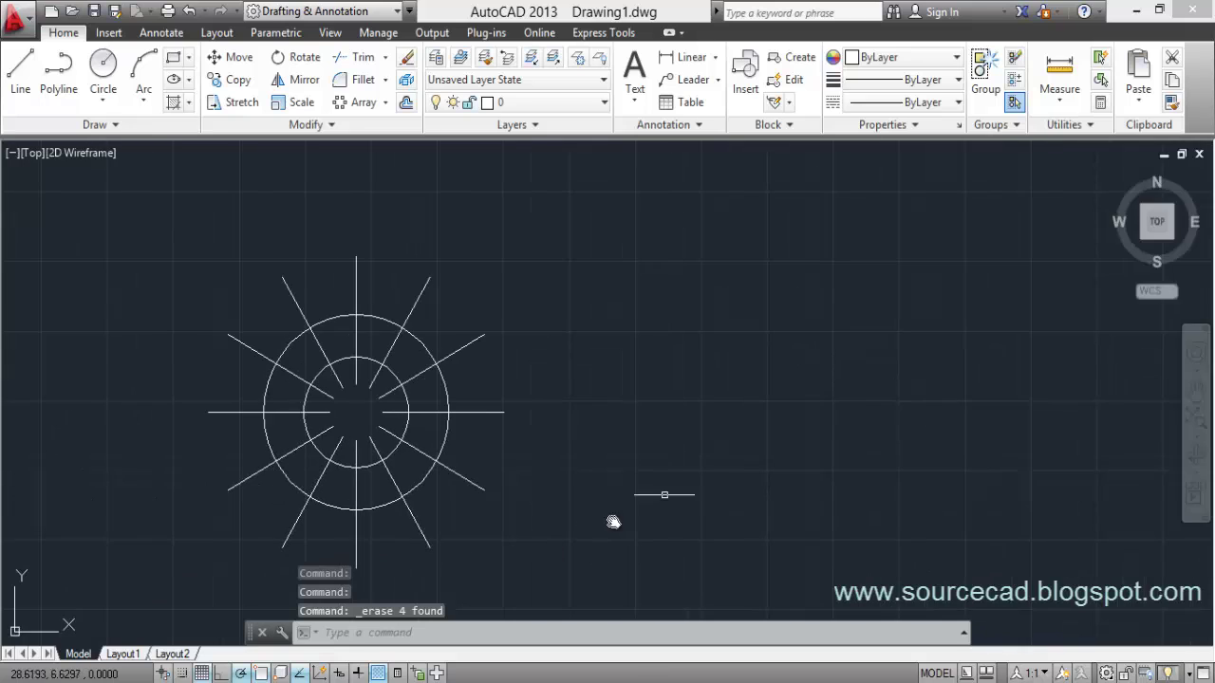
pyautogui.click(625, 510)
pyautogui.click(216, 209)
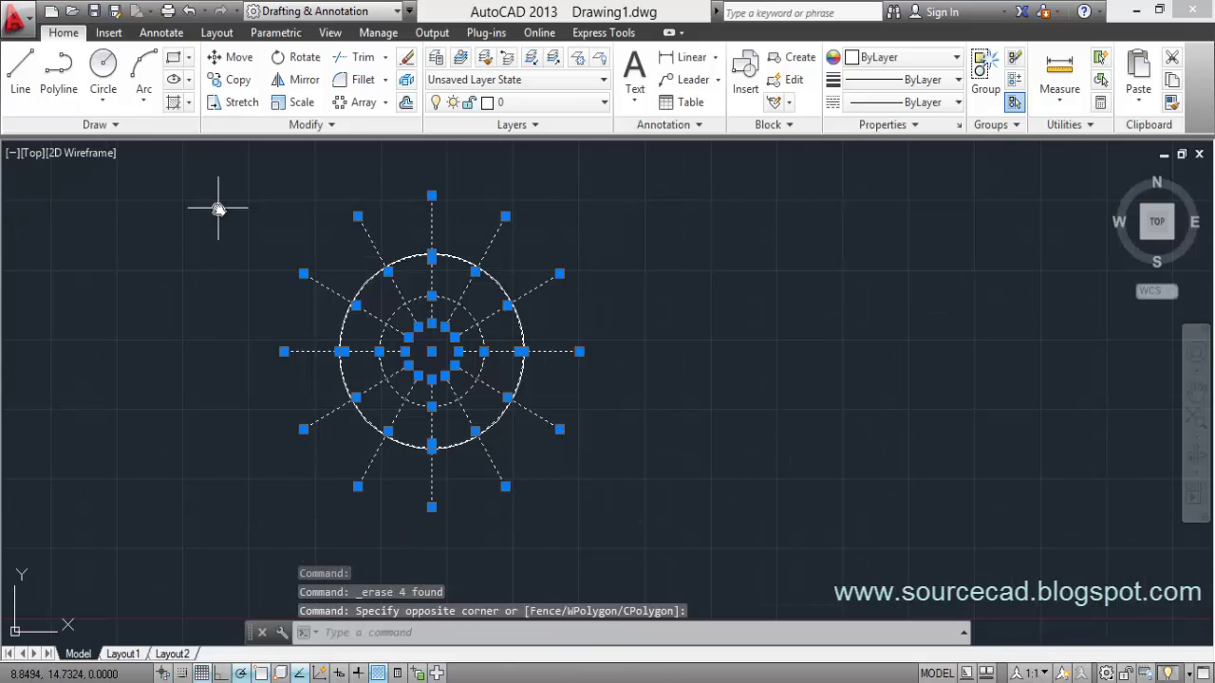
pyautogui.rightClick(217, 210)
pyautogui.click(282, 326)
# In a tilted 3D view, draw an open seven-segment 3D polyline along the X, Y and Z directions, with segments crossing in the view.
pyautogui.keyDown('shift'); pyautogui.moveTo(281, 325); pyautogui.dragTo(62, 142, button='middle'); pyautogui.keyUp('shift')
pyautogui.click(62, 142)
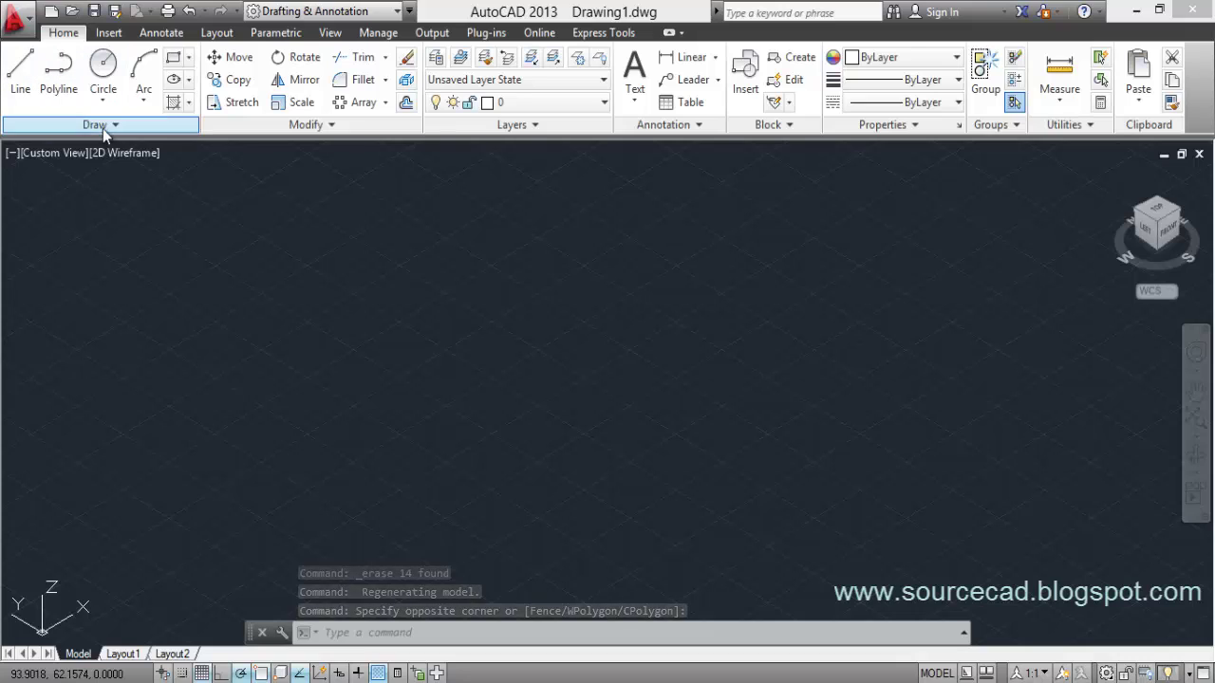
pyautogui.click(102, 124)
pyautogui.click(79, 169)
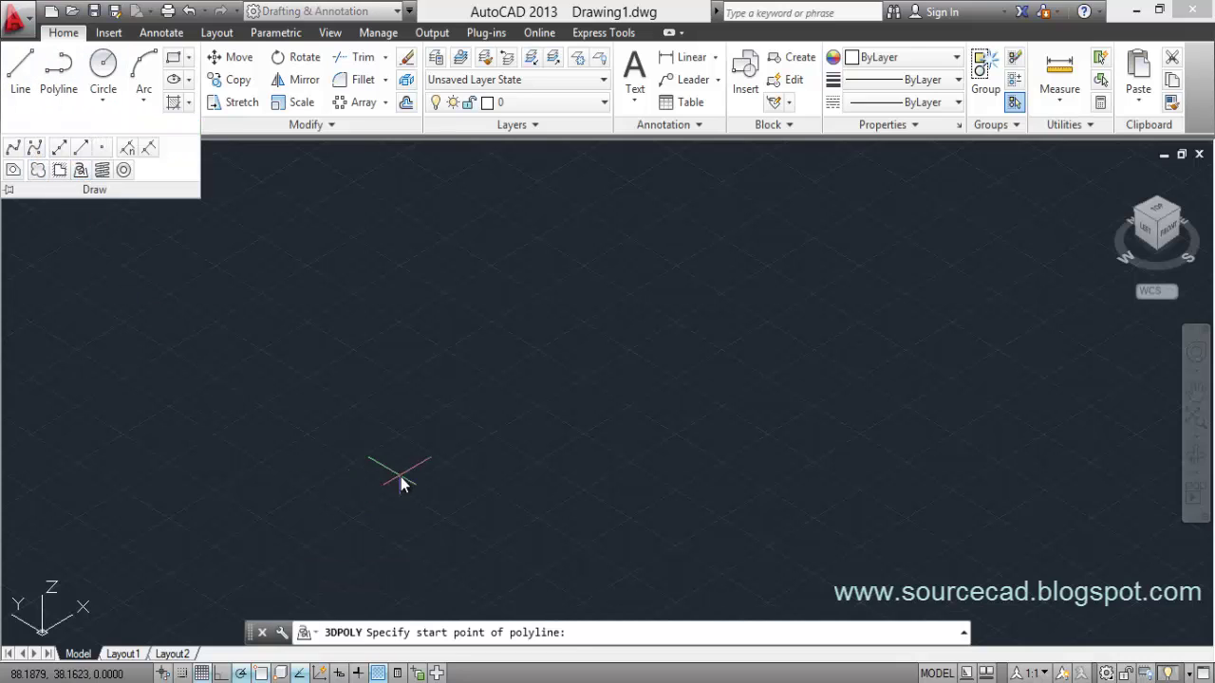
pyautogui.click(420, 471)
pyautogui.click(542, 400)
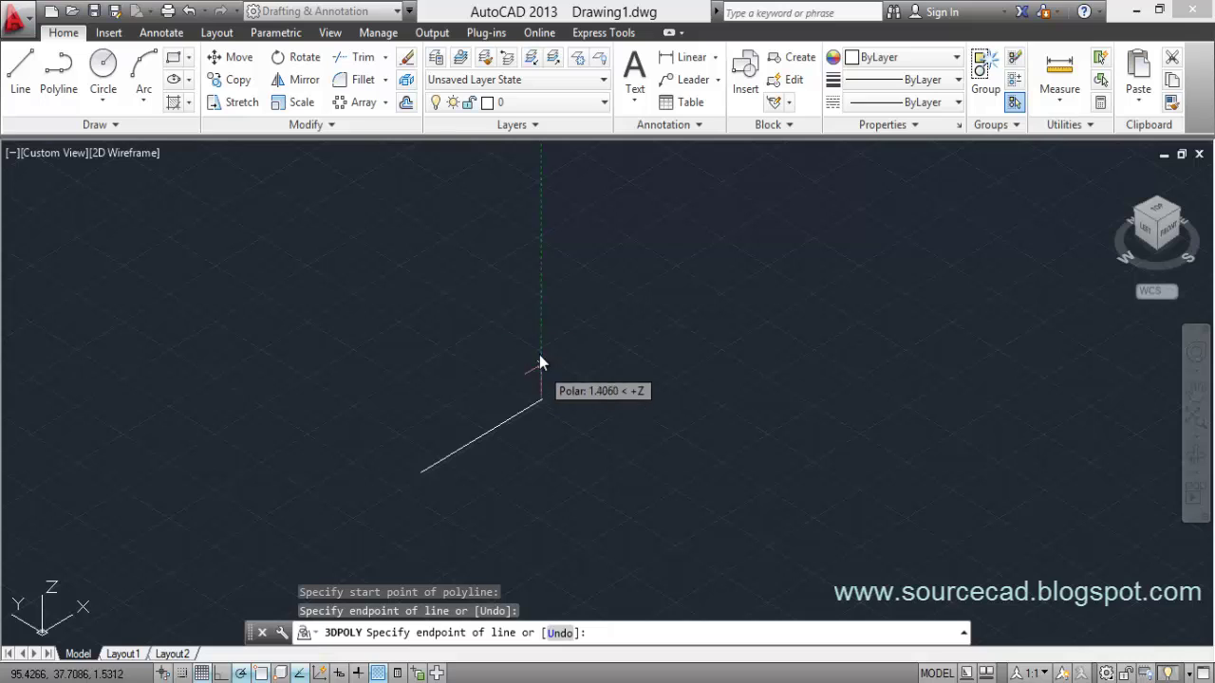
pyautogui.click(542, 298)
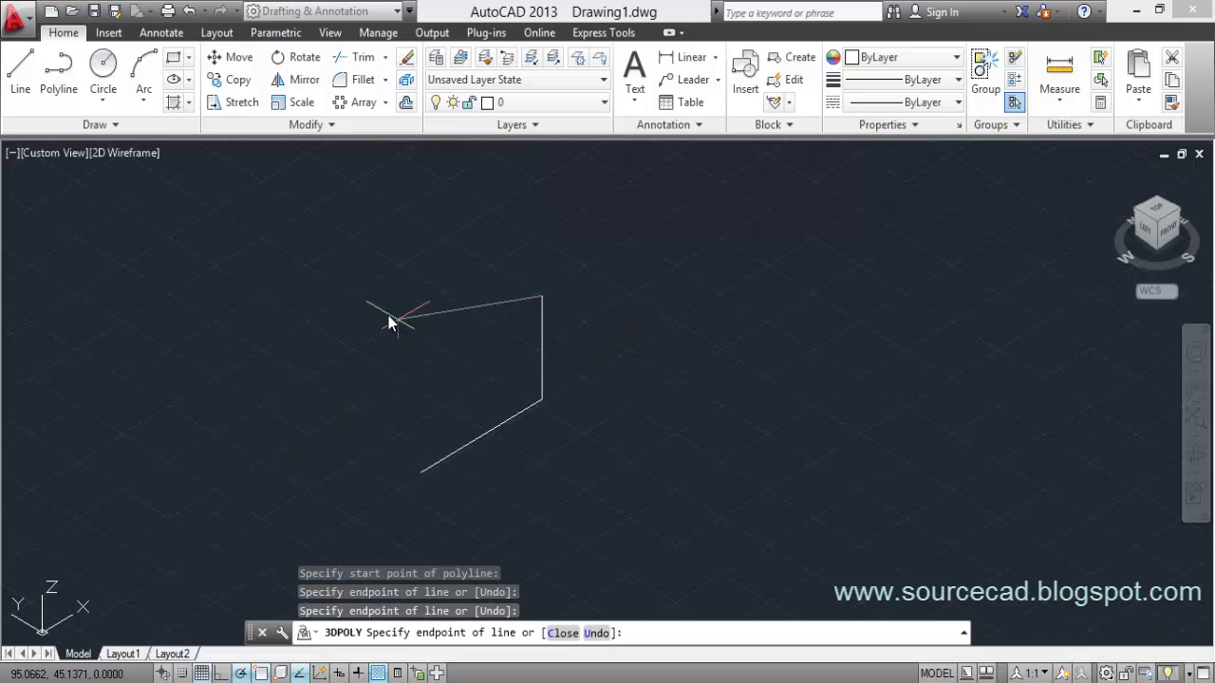
pyautogui.click(442, 236)
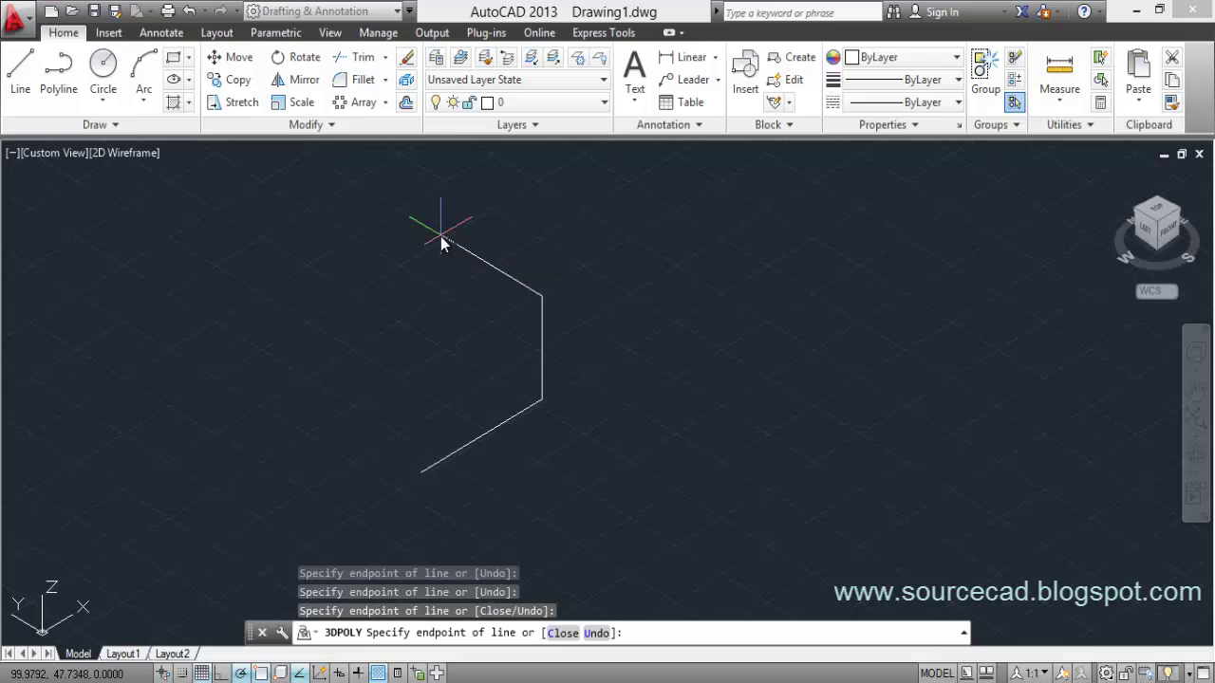
pyautogui.click(361, 284)
pyautogui.click(539, 400)
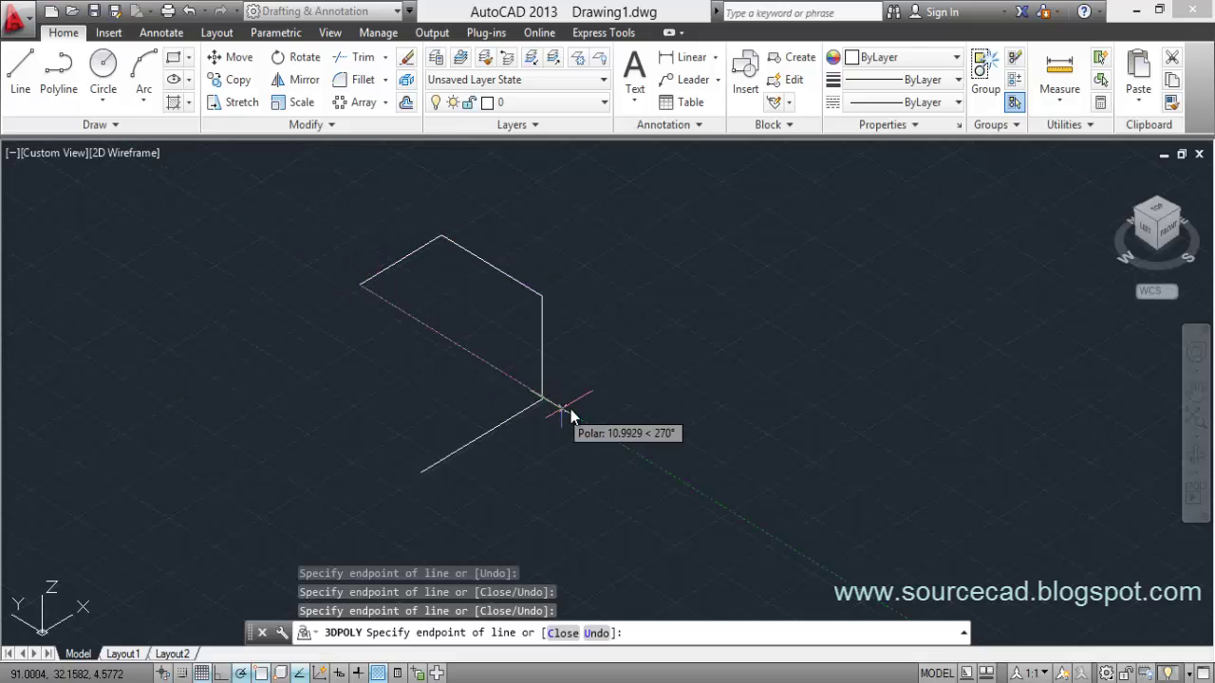
pyautogui.click(589, 427)
pyautogui.click(552, 449)
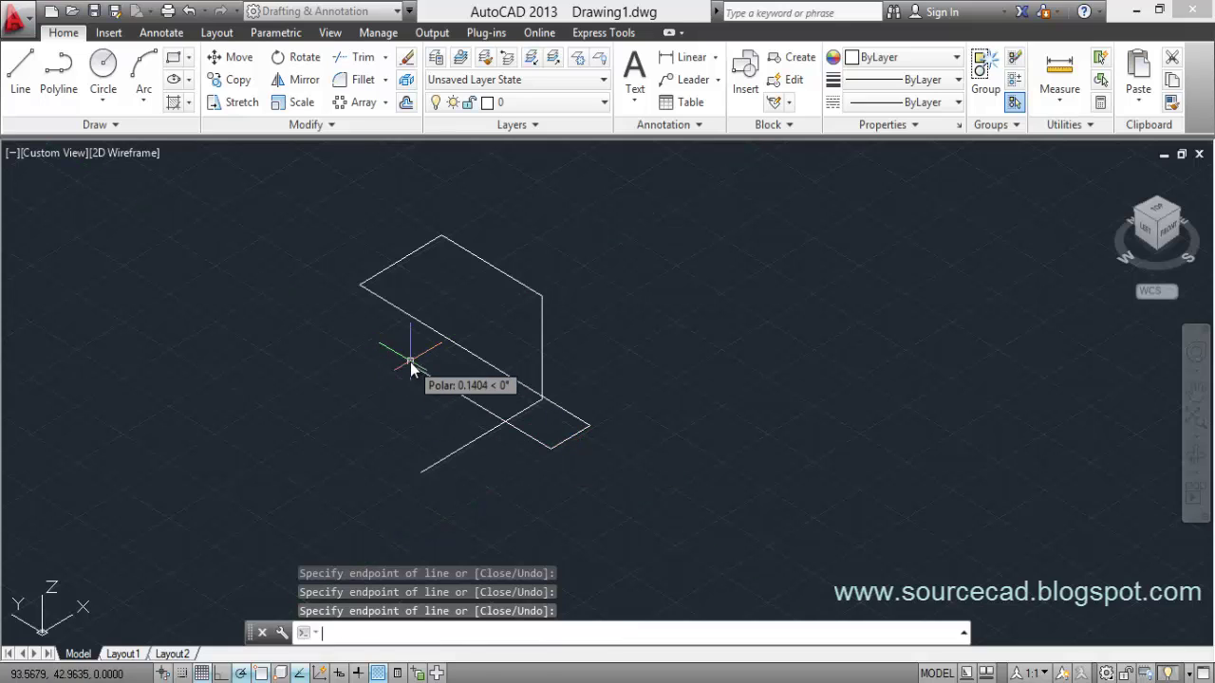
pyautogui.click(409, 364)
pyautogui.press('Return')
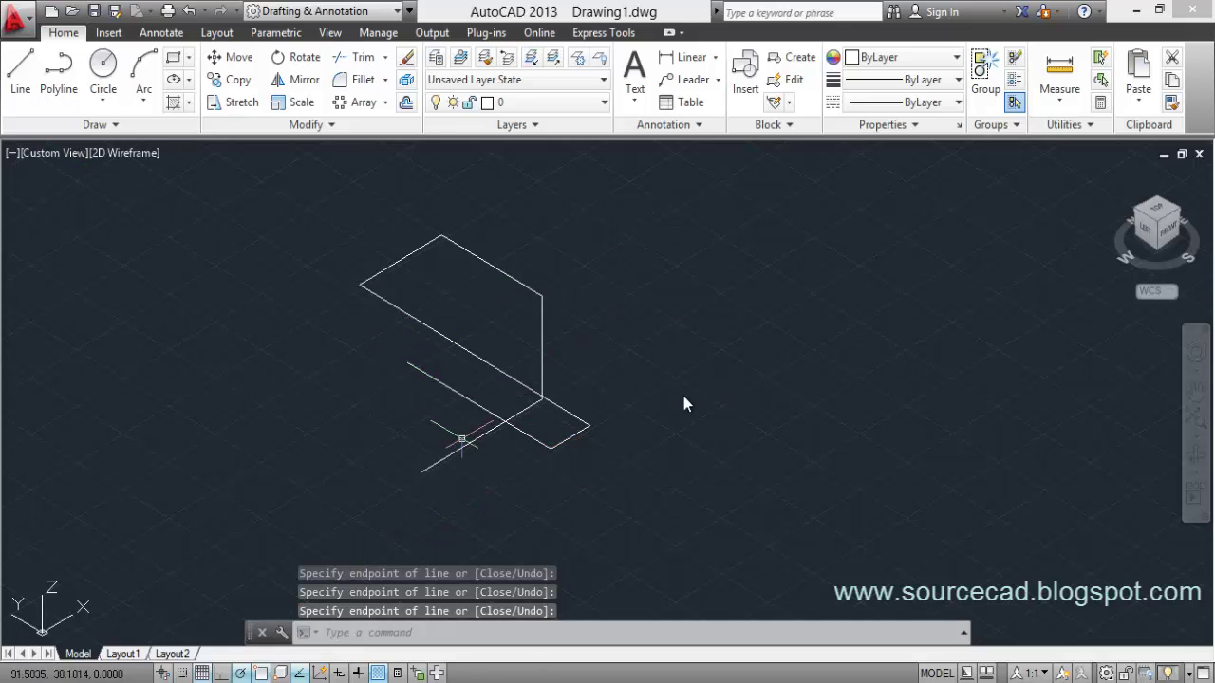
# Examine the 3D polyline from different angles with Free Orbit to see where its segments appear to cross.
pyautogui.click(1193, 477)
pyautogui.click(1101, 507)
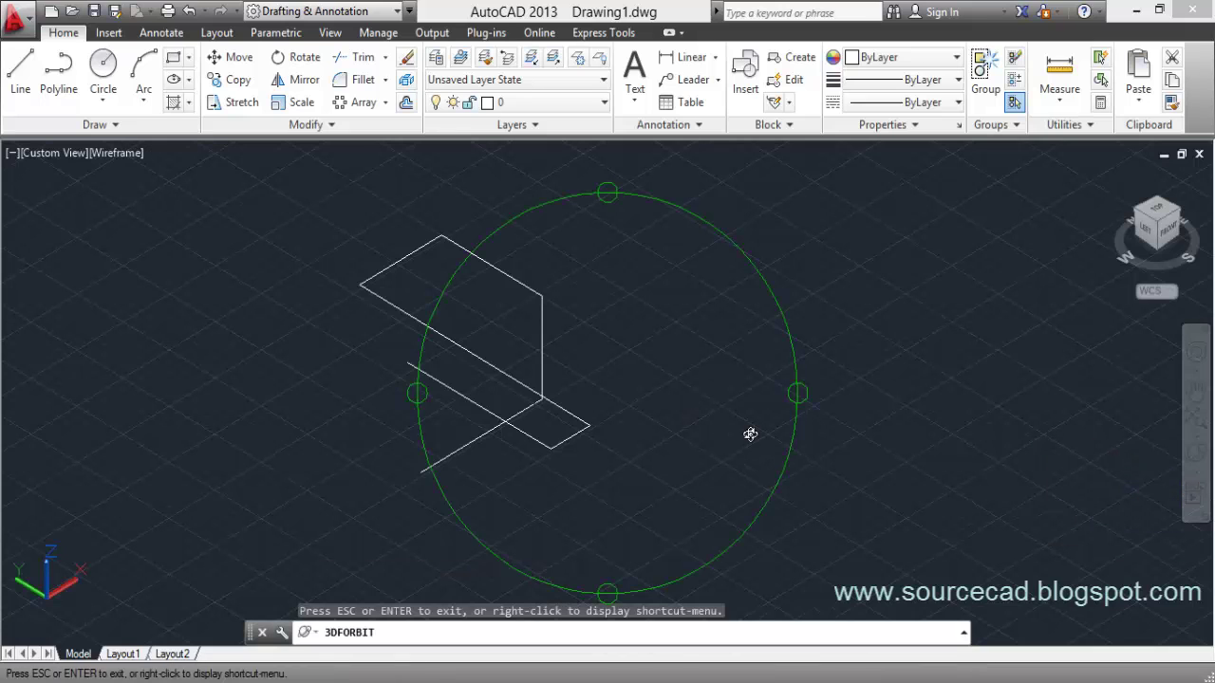
pyautogui.moveTo(742, 385); pyautogui.dragTo(676, 413)
pyautogui.rightClick(642, 279)
pyautogui.click(654, 281)
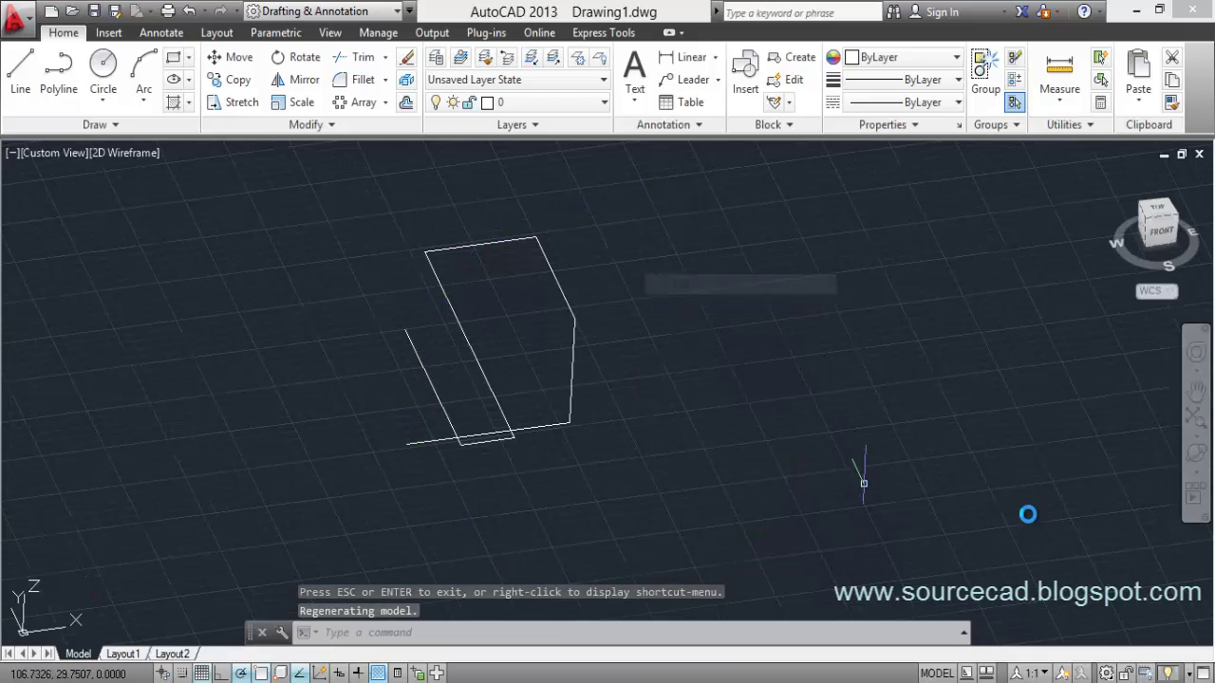
pyautogui.click(1197, 456)
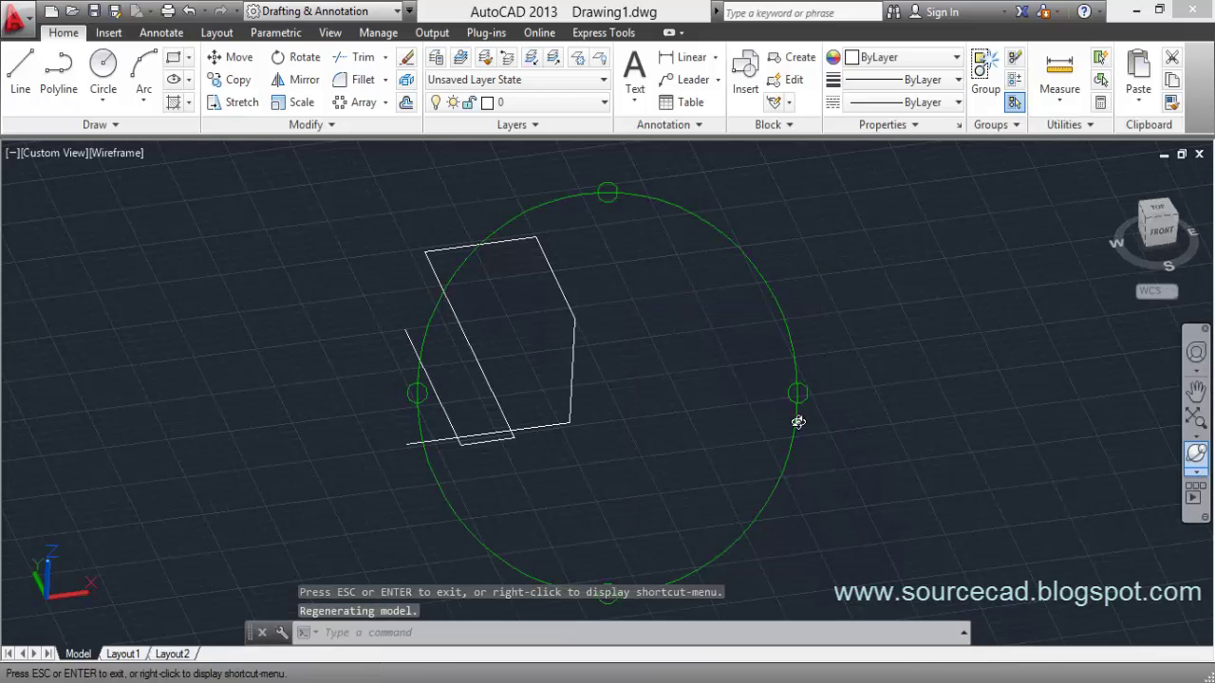
pyautogui.moveTo(542, 342); pyautogui.dragTo(594, 407)
pyautogui.rightClick(607, 271)
pyautogui.click(634, 281)
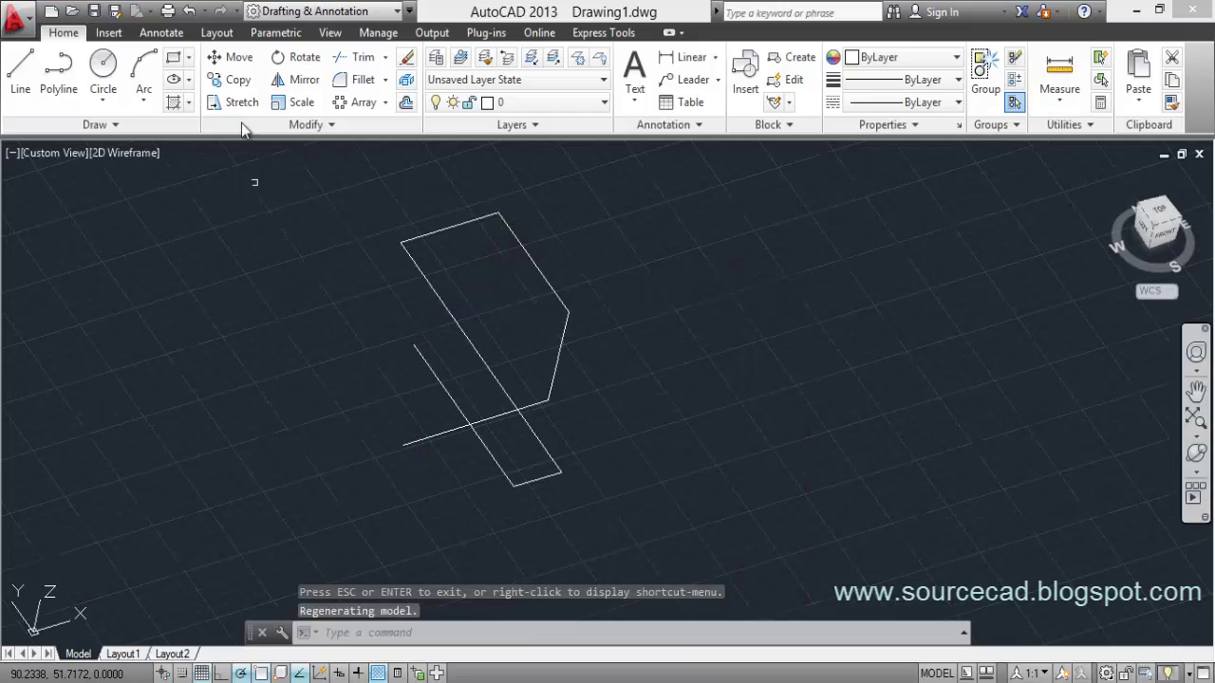
# Trim the polyline's free upper-left end at its apparent crossing with the first segment, using all objects as cutting edges and View projection.
pyautogui.click(359, 57)
pyautogui.press('Return')
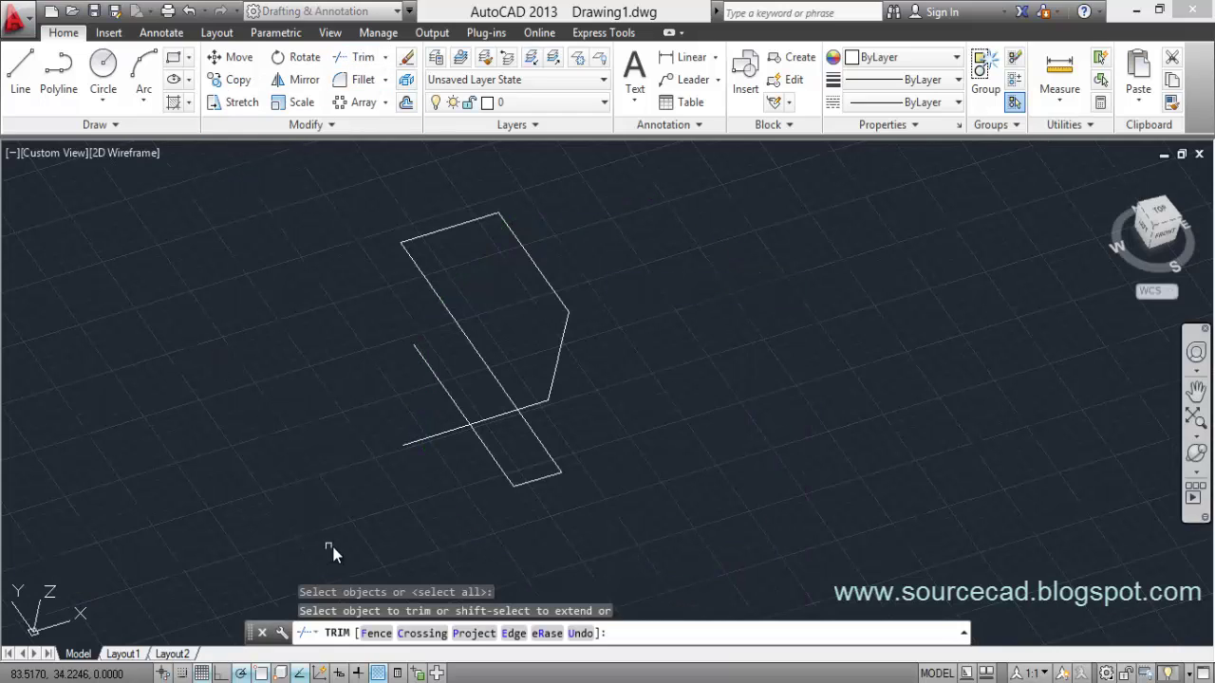
pyautogui.click(470, 633)
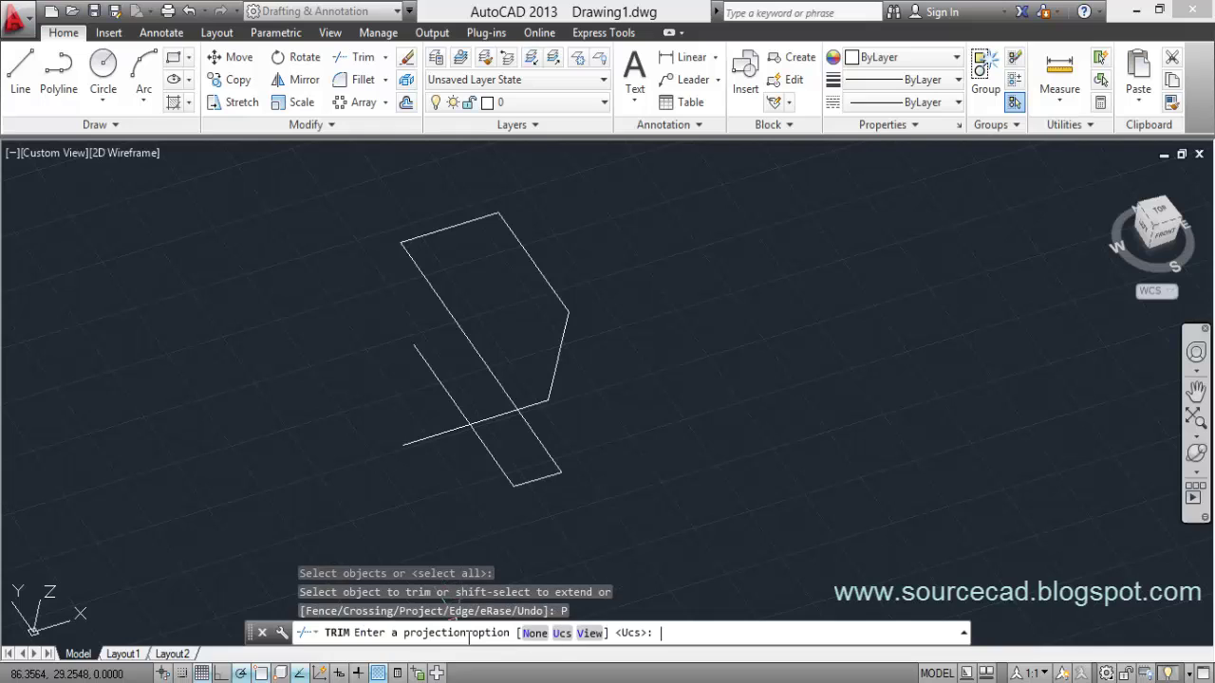
pyautogui.click(590, 633)
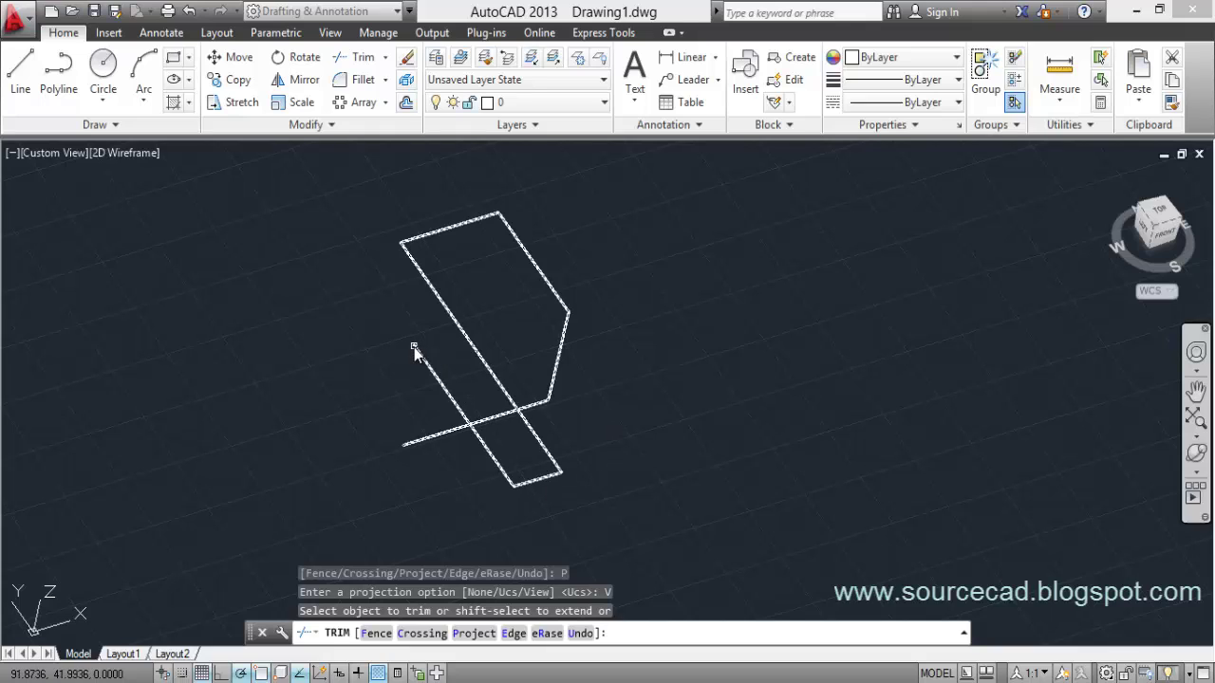
pyautogui.click(466, 423)
pyautogui.click(427, 364)
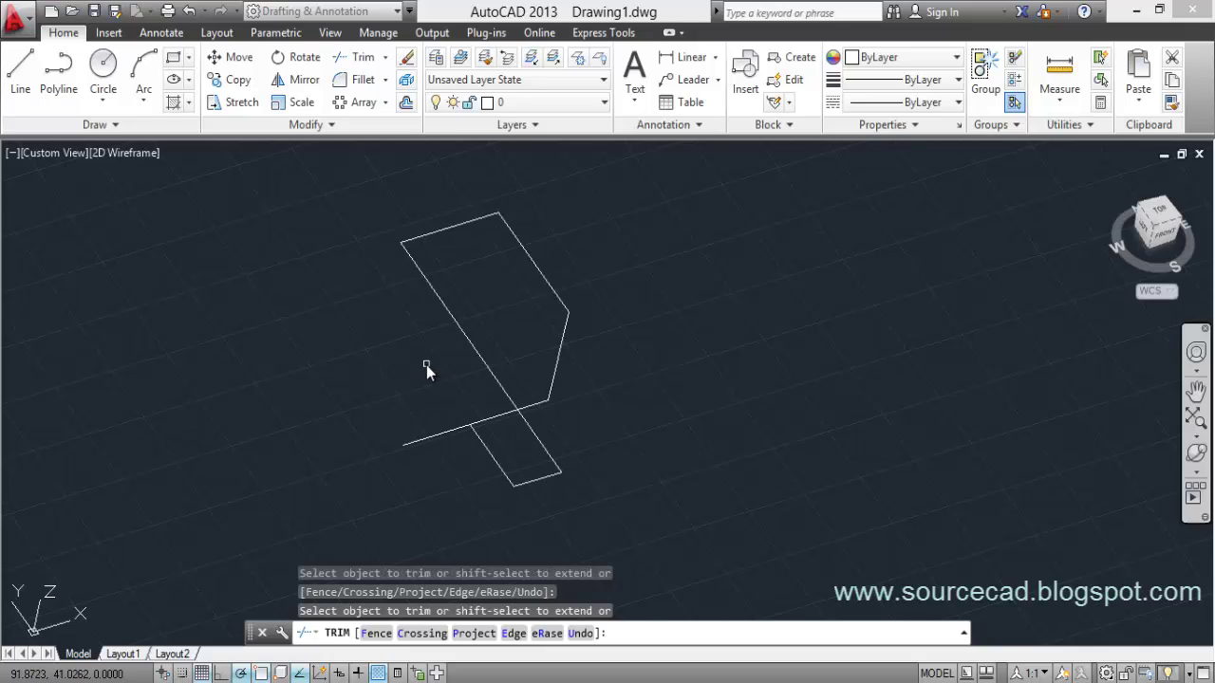
# From another orbited angle, trim the remaining stub of the polyline's end at its new apparent crossing, still using View projection.
pyautogui.click(1196, 454)
pyautogui.moveTo(537, 481)
pyautogui.mouseDown()
pyautogui.moveTo(540, 350)
pyautogui.moveTo(483, 342)
pyautogui.moveTo(450, 352)
pyautogui.moveTo(440, 379)
pyautogui.moveTo(504, 426)
pyautogui.moveTo(542, 433)
pyautogui.moveTo(533, 476)
pyautogui.mouseUp()
pyautogui.rightClick(591, 328)
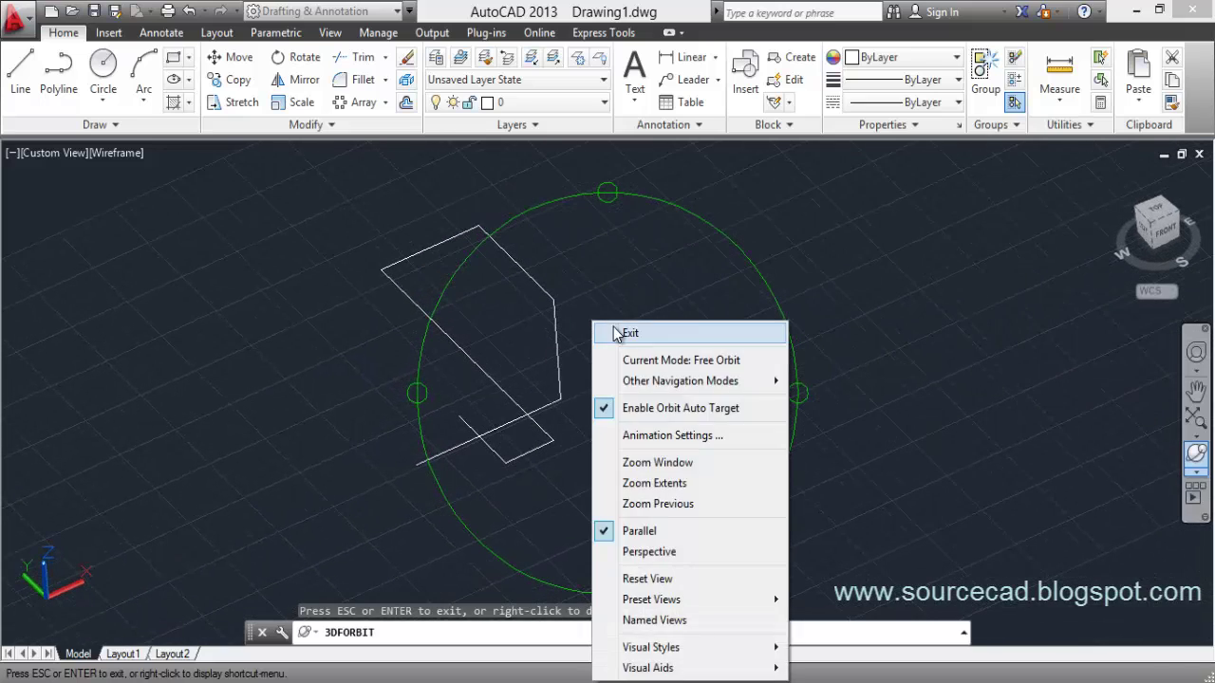
pyautogui.click(615, 329)
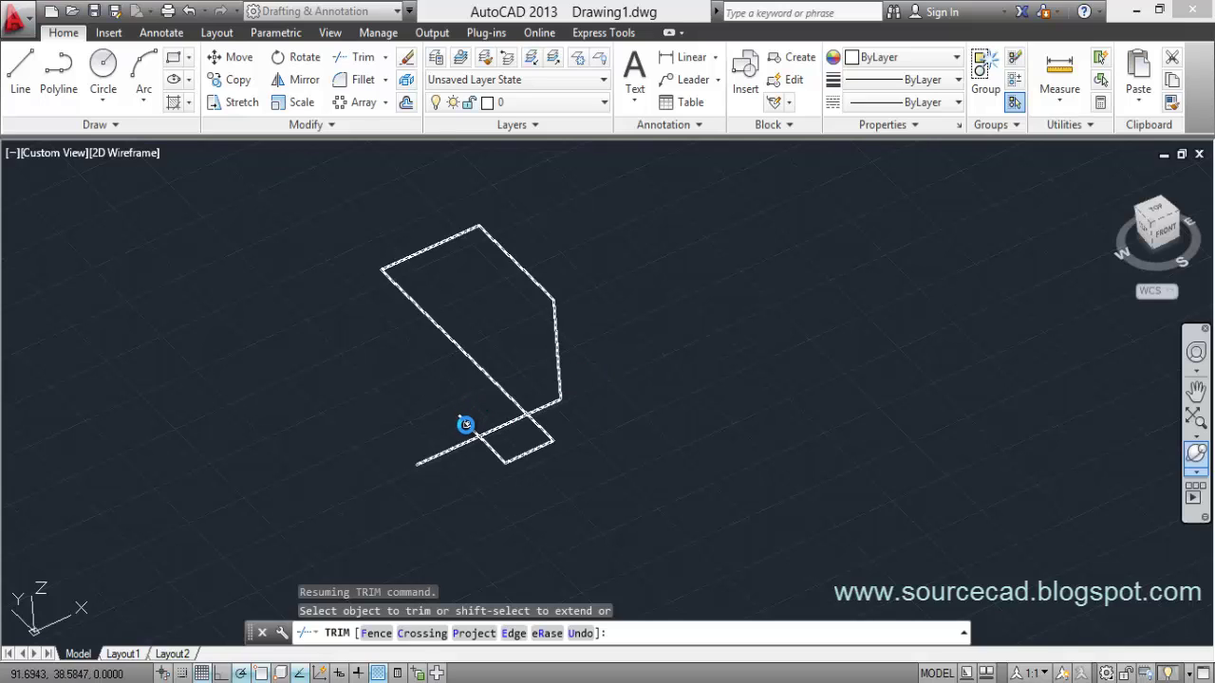
pyautogui.click(470, 426)
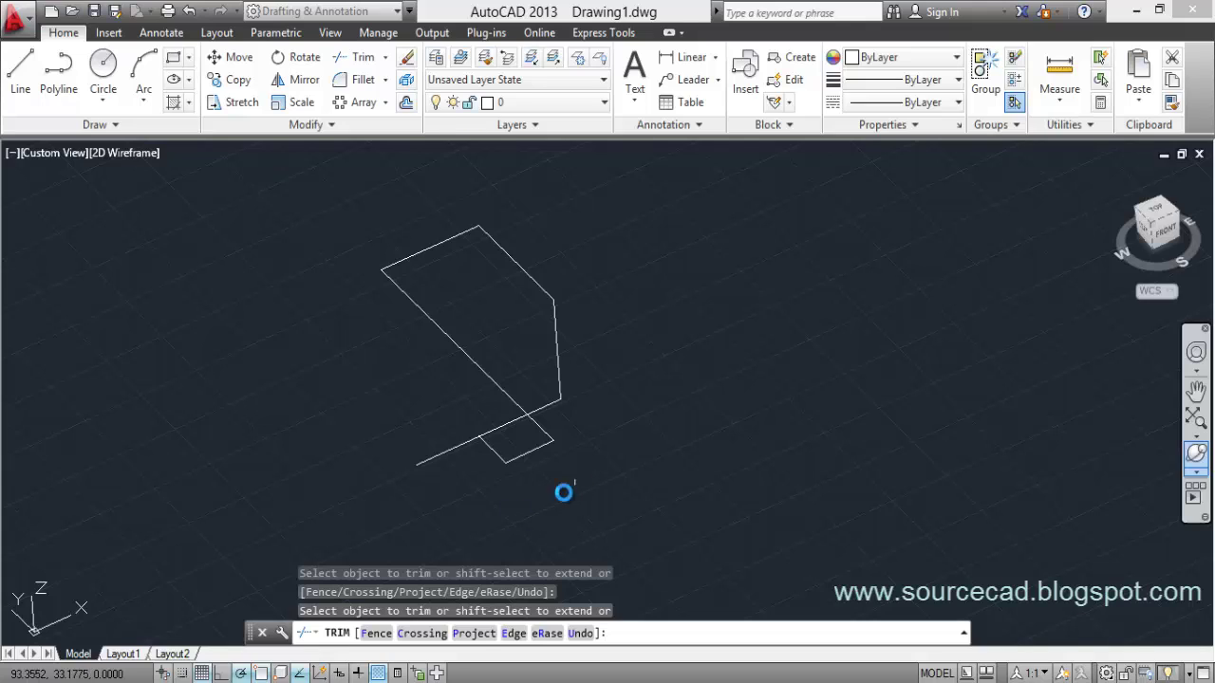
# Set Trim's projection option to Ucs and inspect the polyline from the top view and an orbited 3D view.
pyautogui.click(473, 633)
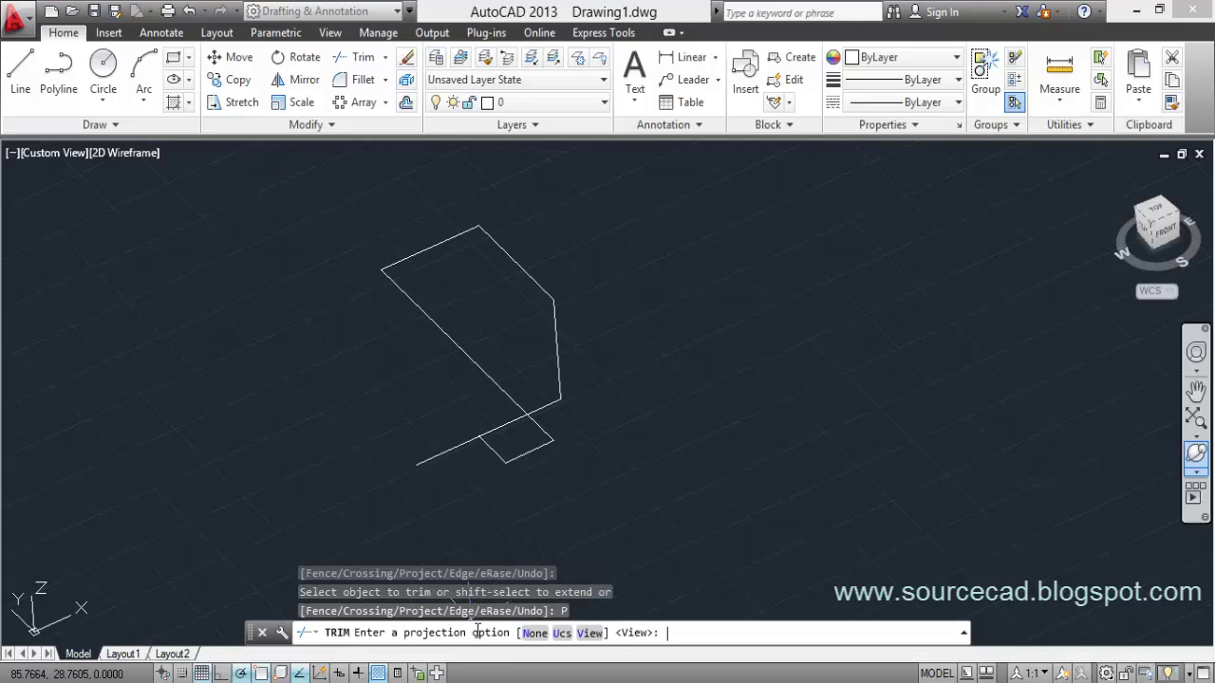
pyautogui.click(563, 633)
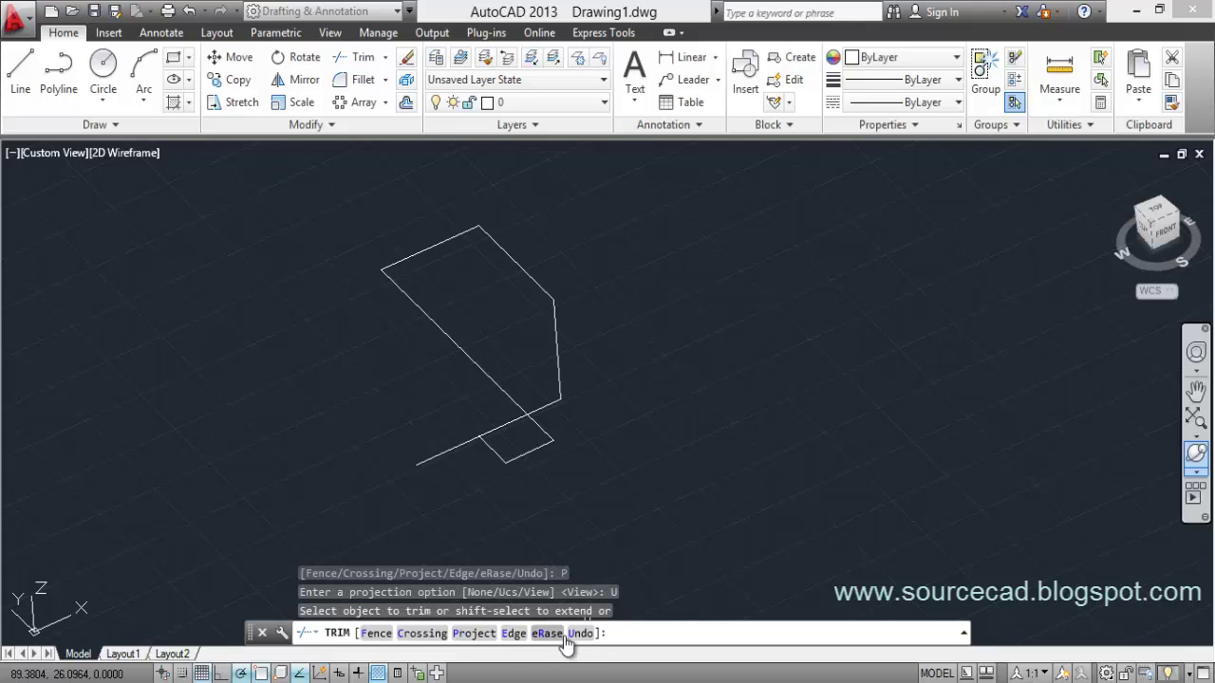
pyautogui.click(1157, 217)
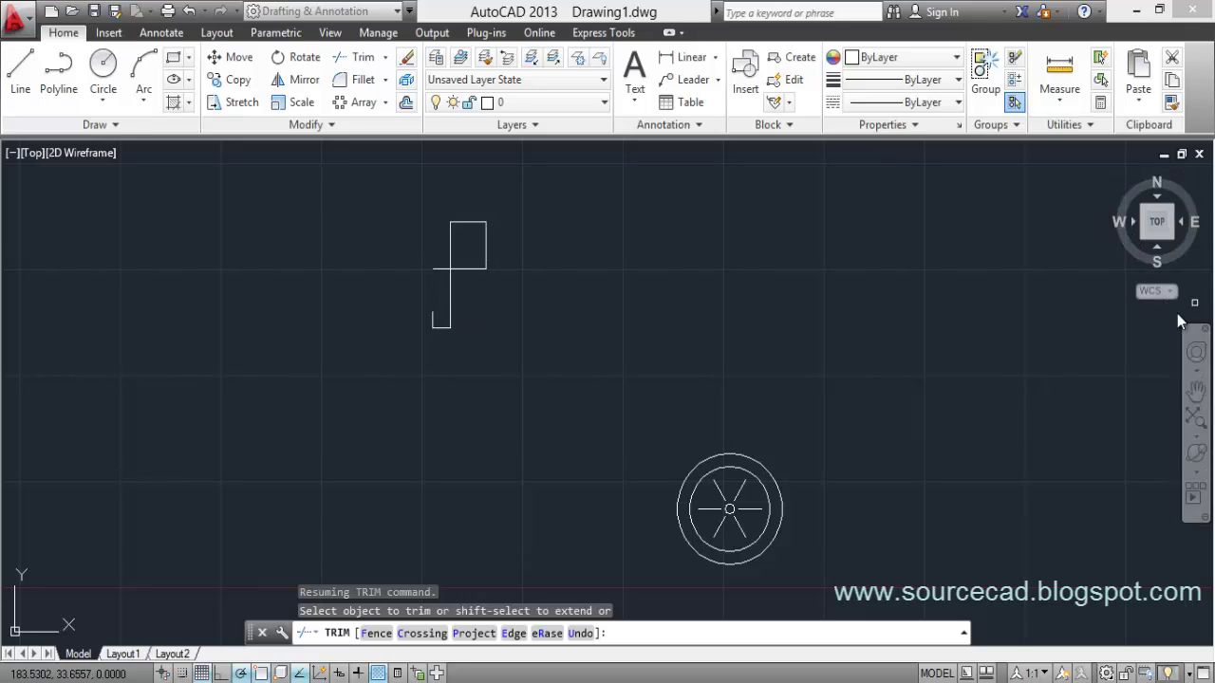
pyautogui.click(1196, 457)
pyautogui.moveTo(640, 477); pyautogui.dragTo(645, 344)
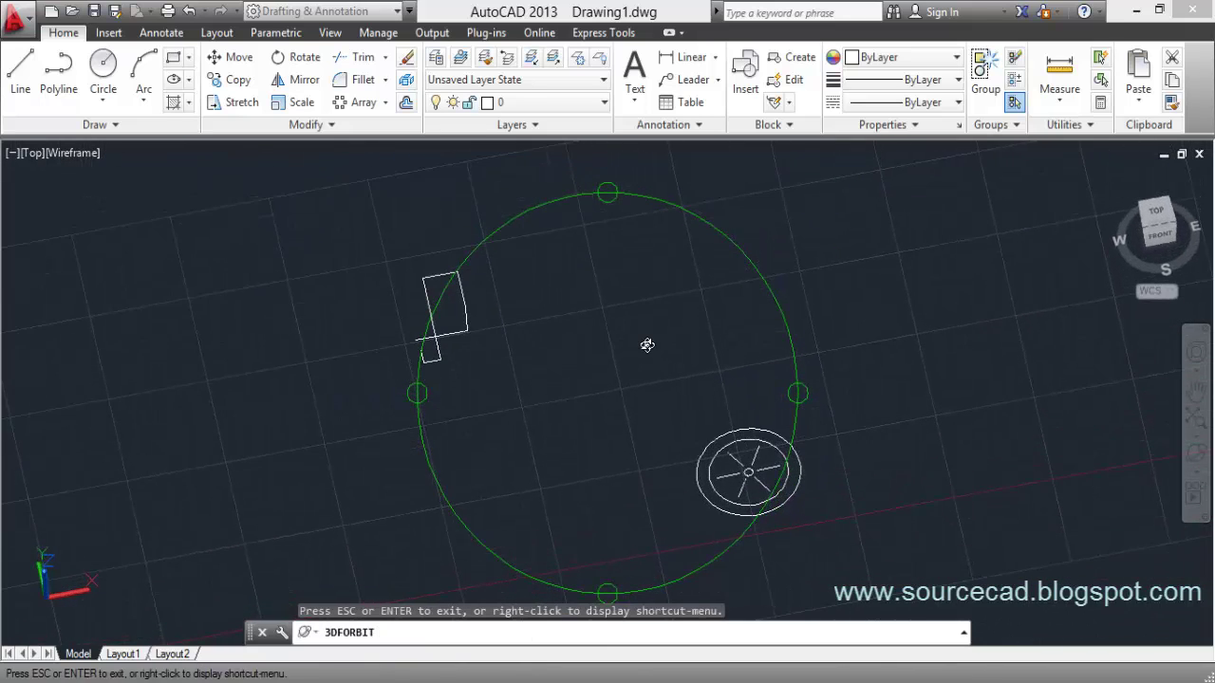
pyautogui.moveTo(440, 344); pyautogui.dragTo(475, 445)
pyautogui.rightClick(497, 323)
pyautogui.click(537, 337)
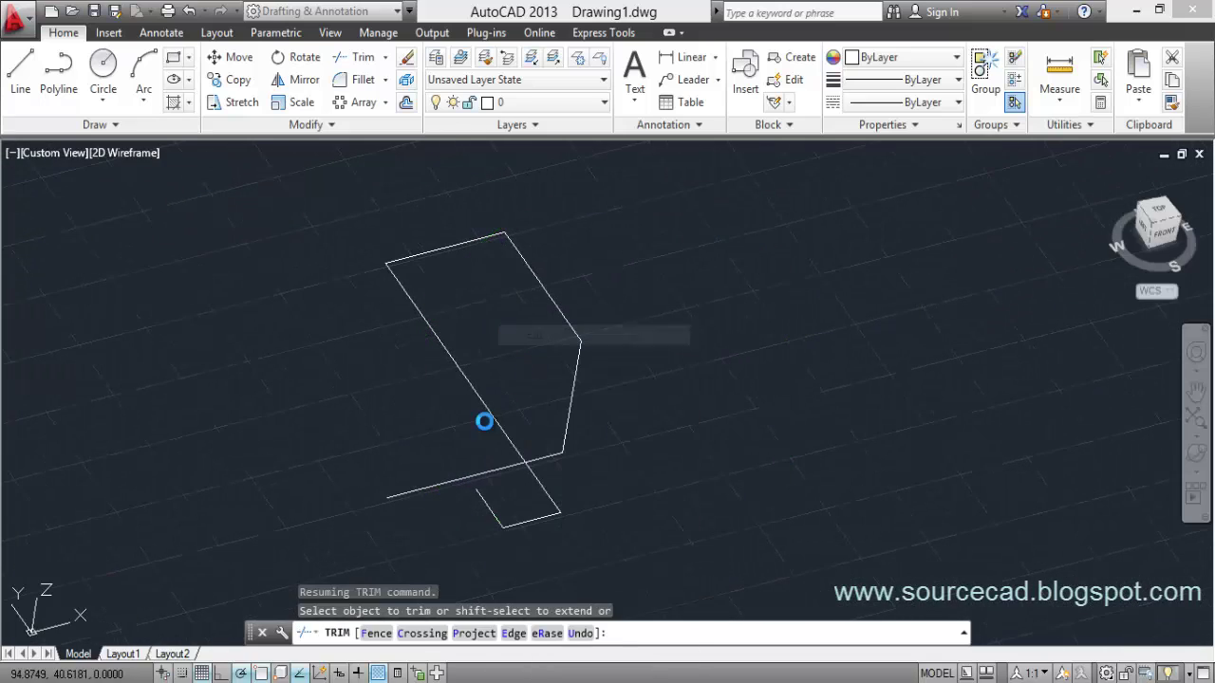
# Trim the lower-left free end of the 3D polyline with Ucs projection and check the cut from the top view.
pyautogui.click(439, 486)
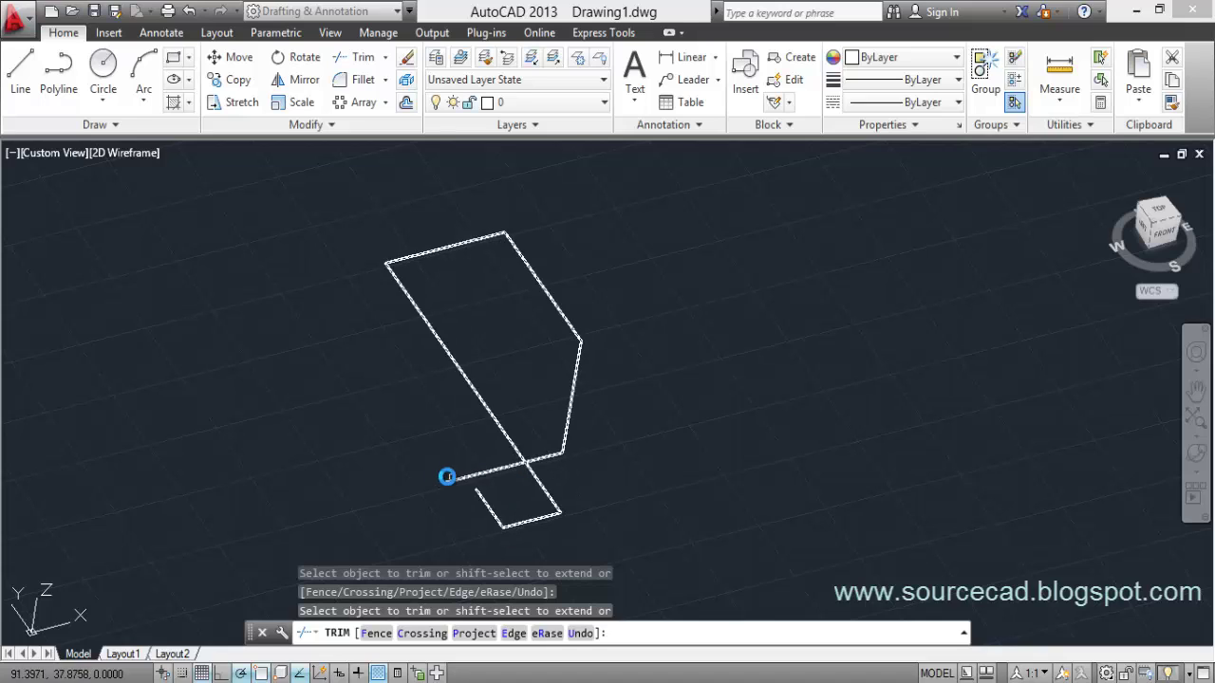
pyautogui.click(1161, 219)
pyautogui.scroll(5, 452, 264)
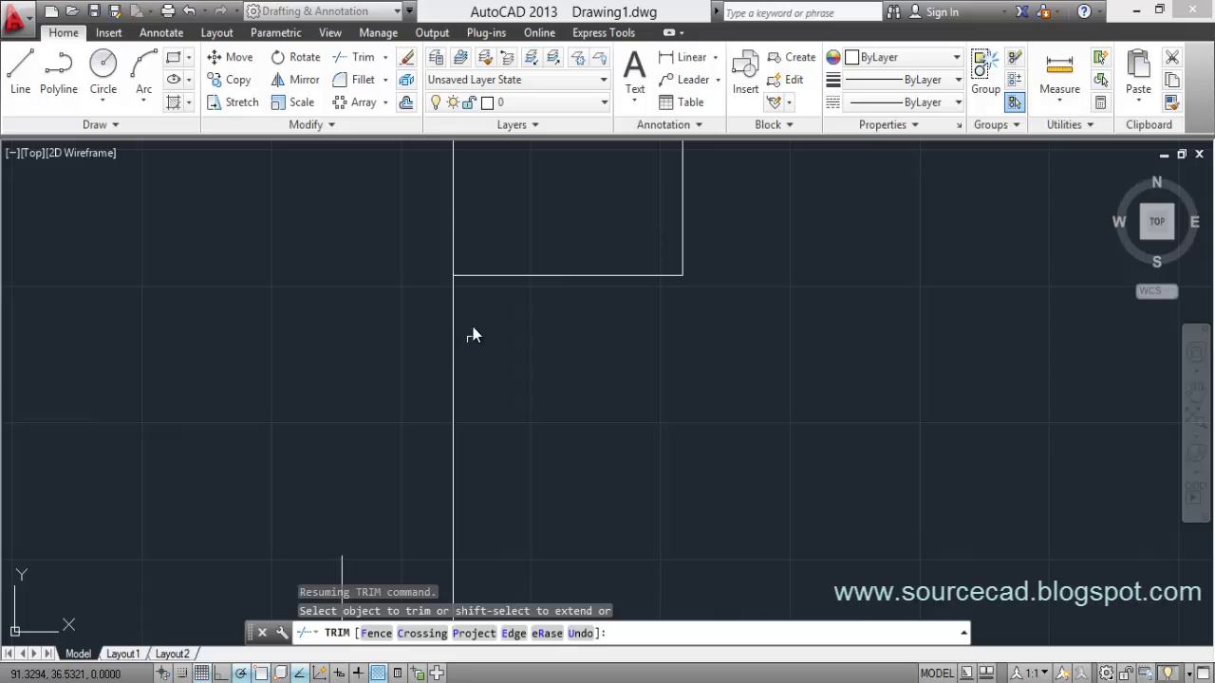
pyautogui.scroll(-4, 497, 329)
pyautogui.moveTo(496, 331); pyautogui.dragTo(505, 398, button='middle')
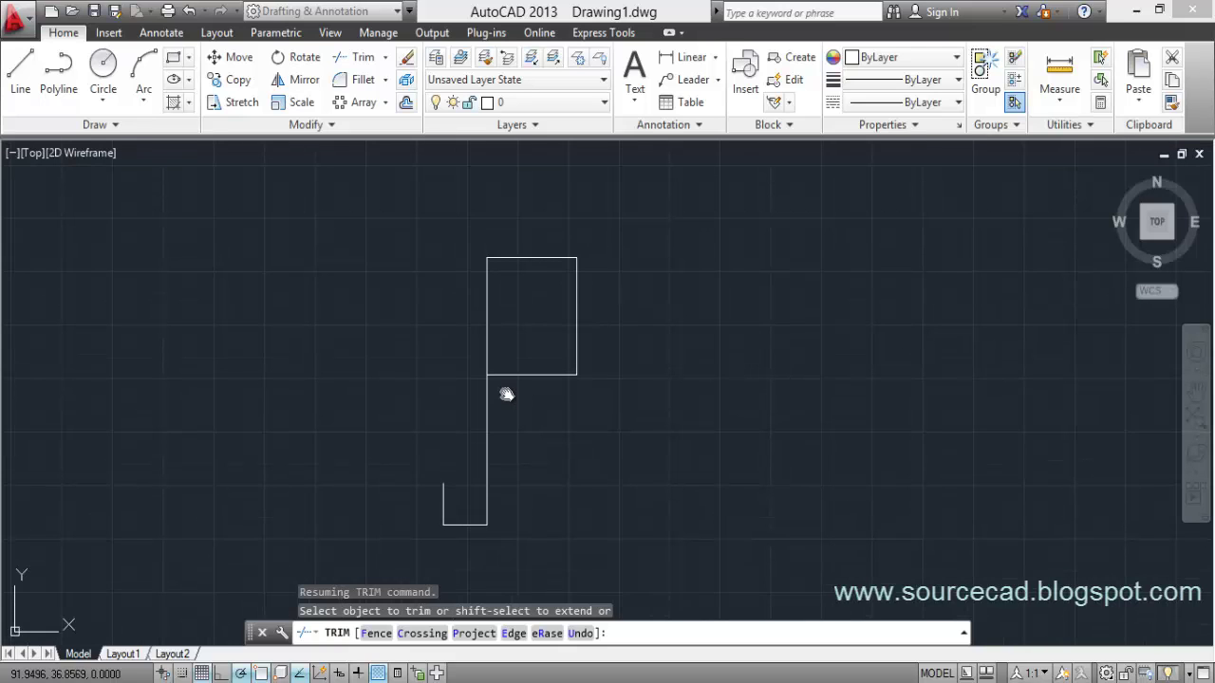
pyautogui.rightClick(599, 304)
pyautogui.click(618, 314)
# Erase the 3D polyline and show the wheel of circles and spokes in the top view.
pyautogui.scroll(-2, 591, 435)
pyautogui.moveTo(591, 435); pyautogui.dragTo(548, 346, button='middle')
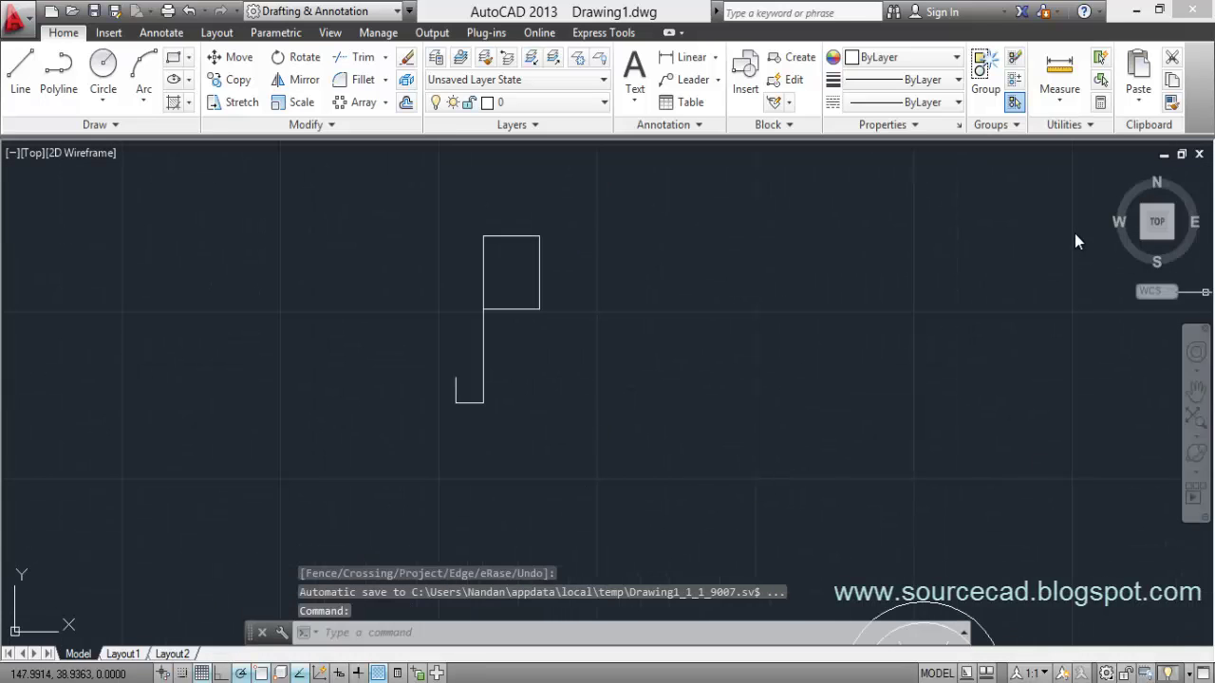
pyautogui.click(1112, 179)
pyautogui.click(350, 312)
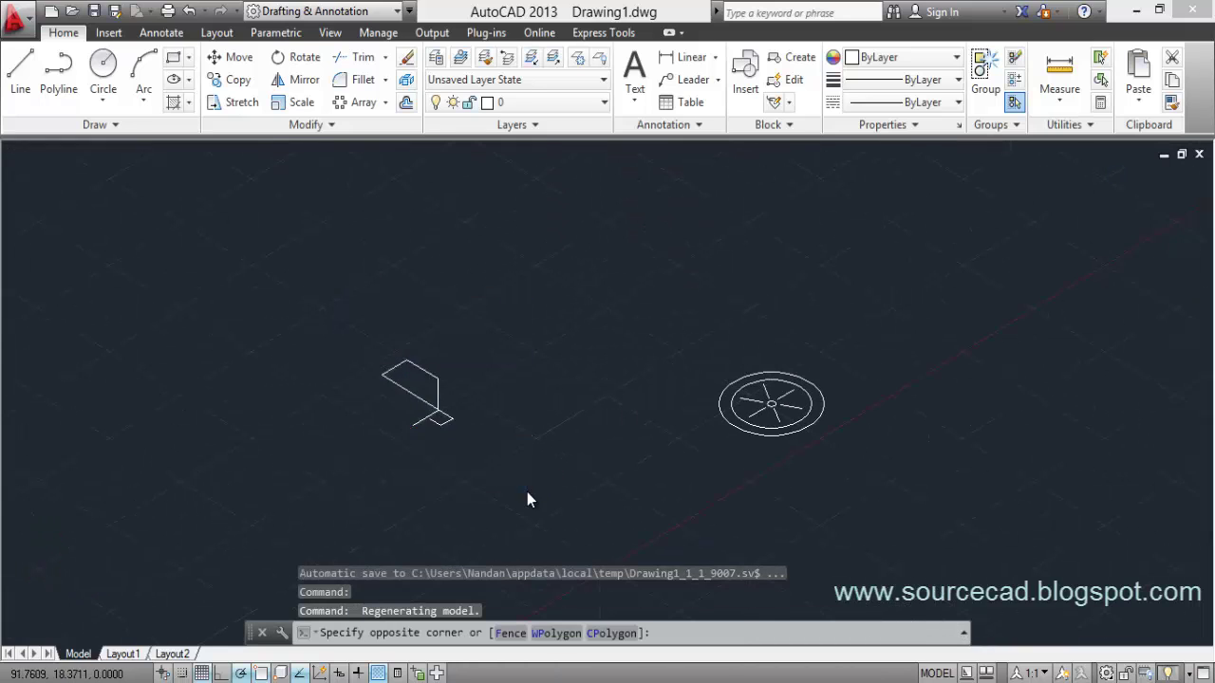
pyautogui.click(527, 493)
pyautogui.rightClick(463, 272)
pyautogui.click(538, 345)
pyautogui.scroll(4, 778, 411)
pyautogui.moveTo(777, 409); pyautogui.dragTo(586, 406, button='middle')
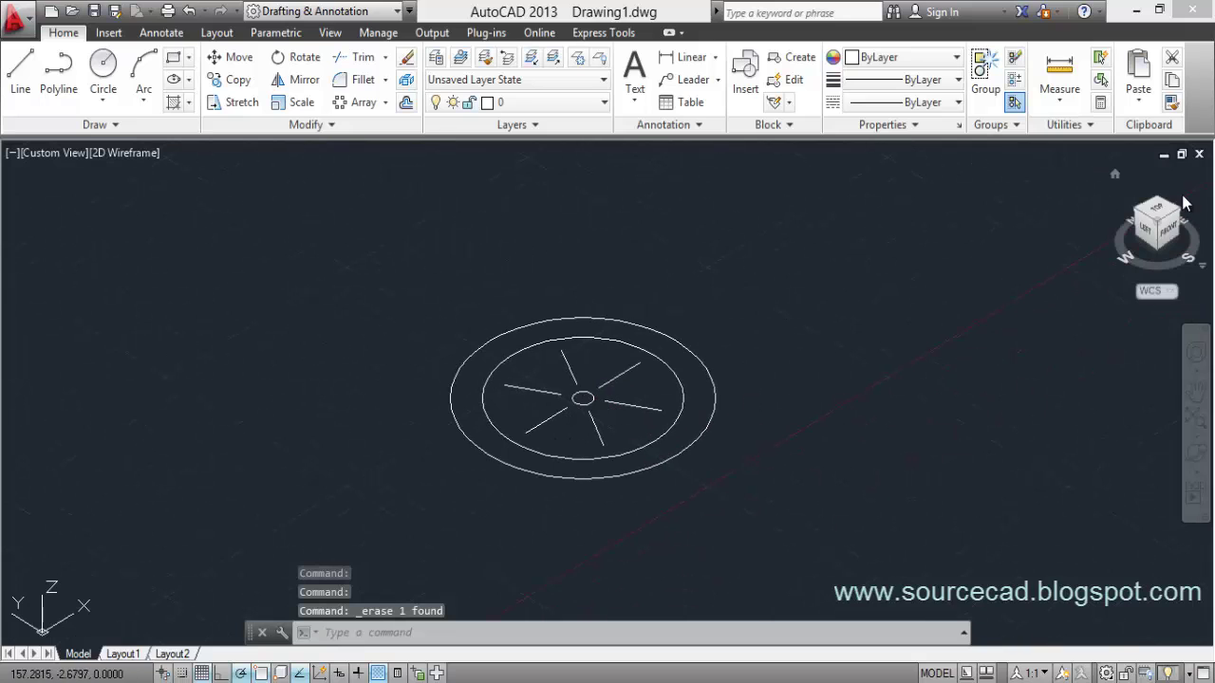
pyautogui.click(1160, 211)
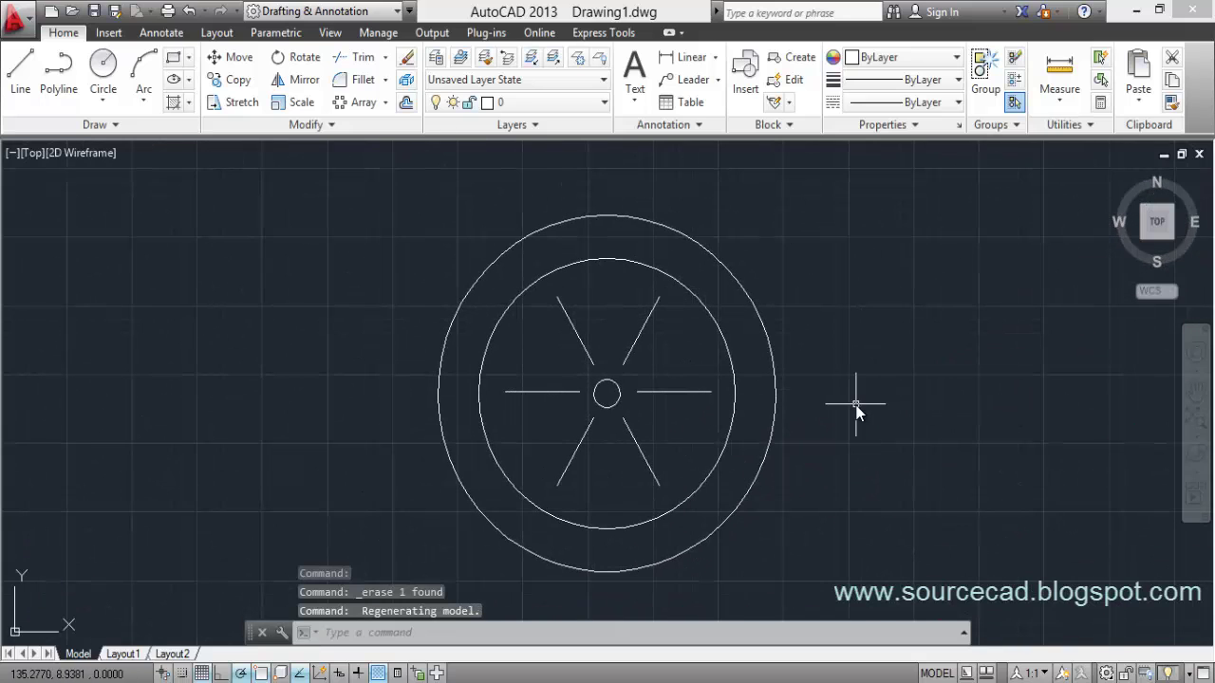
pyautogui.write('ex')
pyautogui.press('Return')
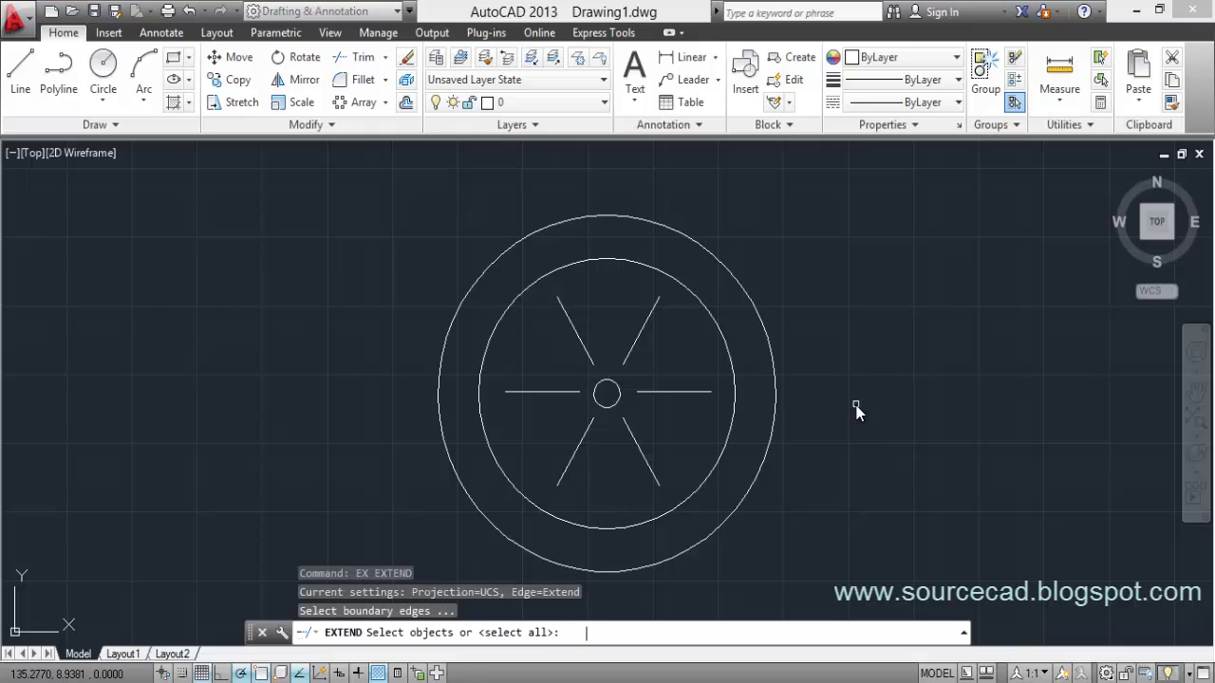
pyautogui.press('Escape')
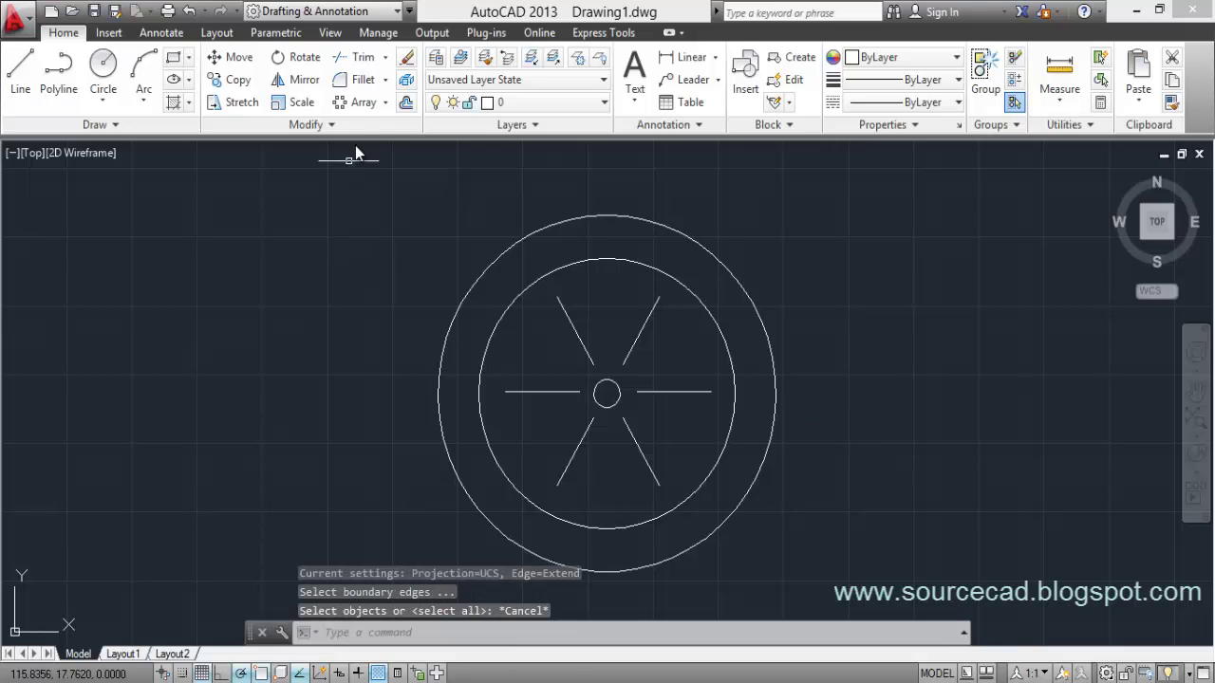
# Extend both ends of the upper-left spoke to the nearest circles, using all objects as boundary edges.
pyautogui.click(384, 57)
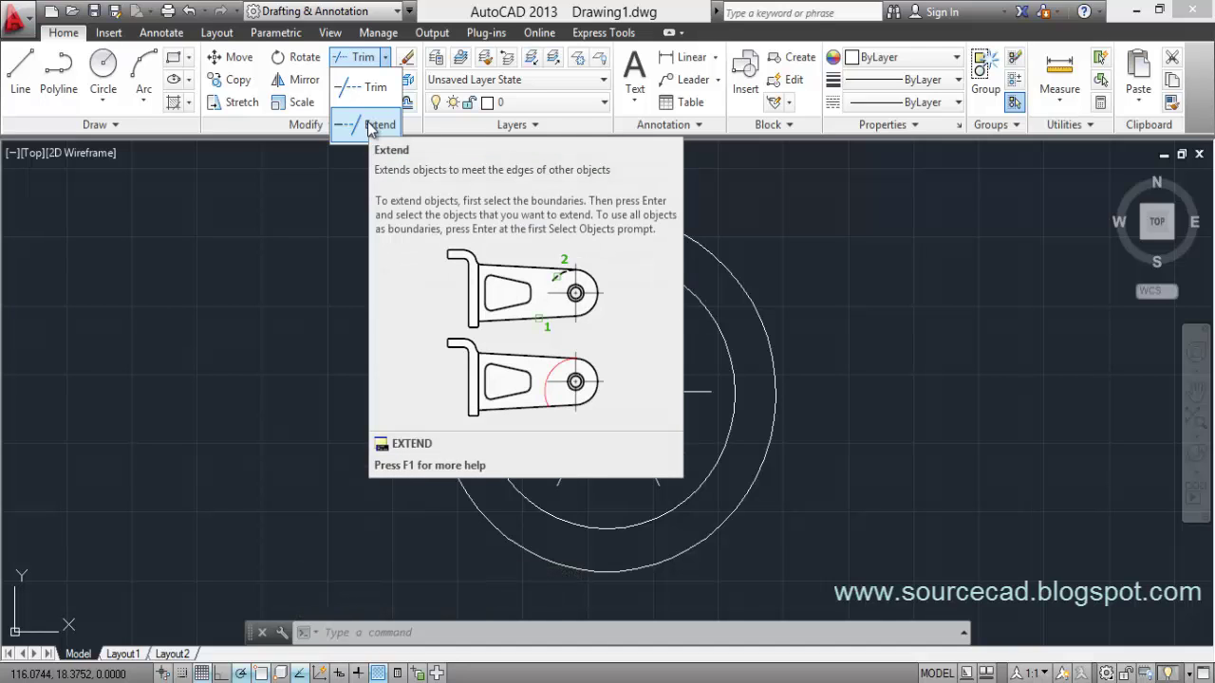
pyautogui.click(369, 128)
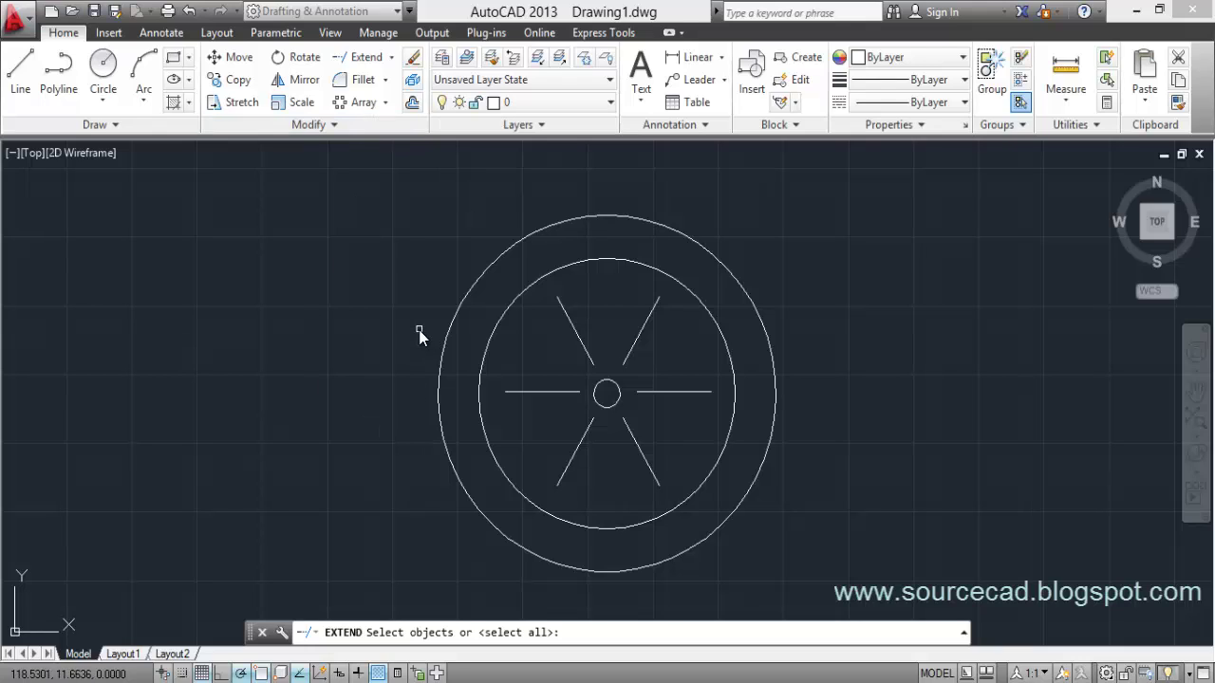
pyautogui.press('Return')
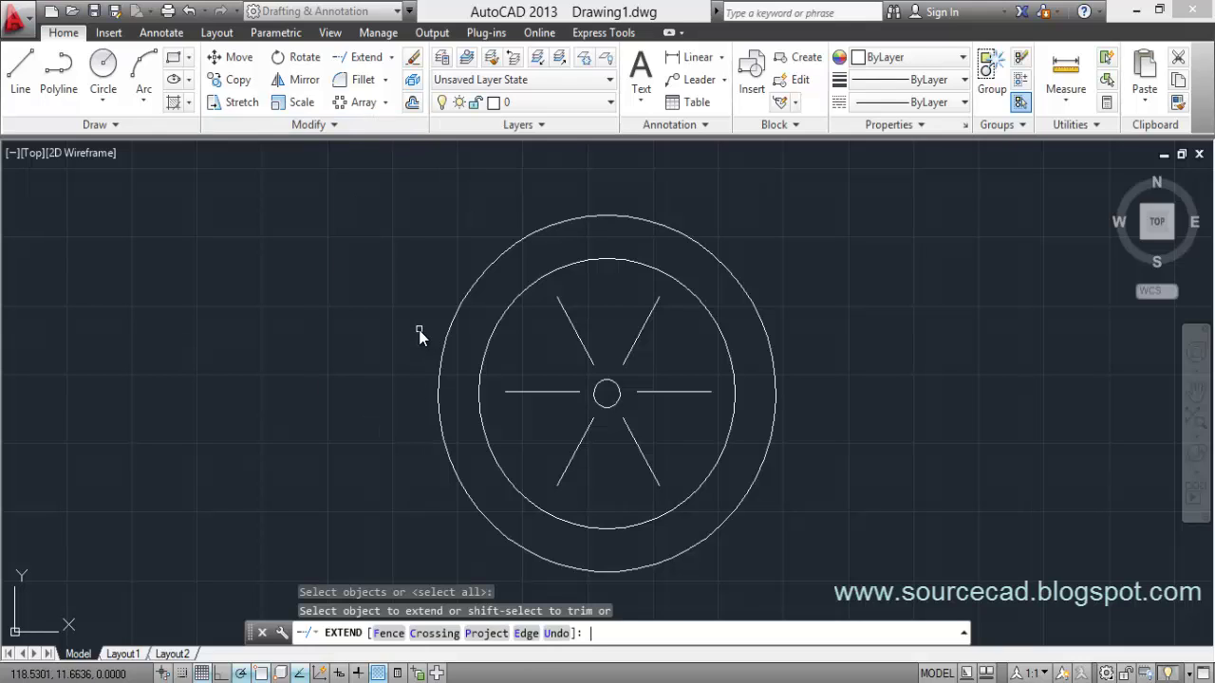
pyautogui.click(561, 308)
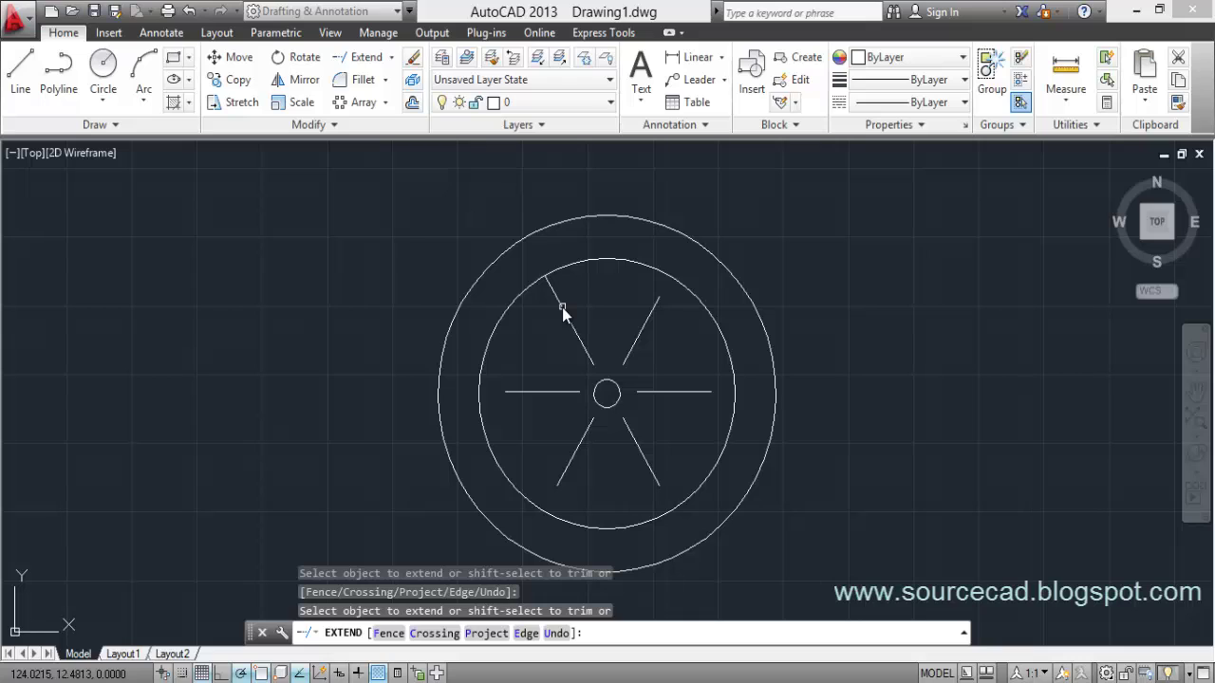
pyautogui.click(588, 357)
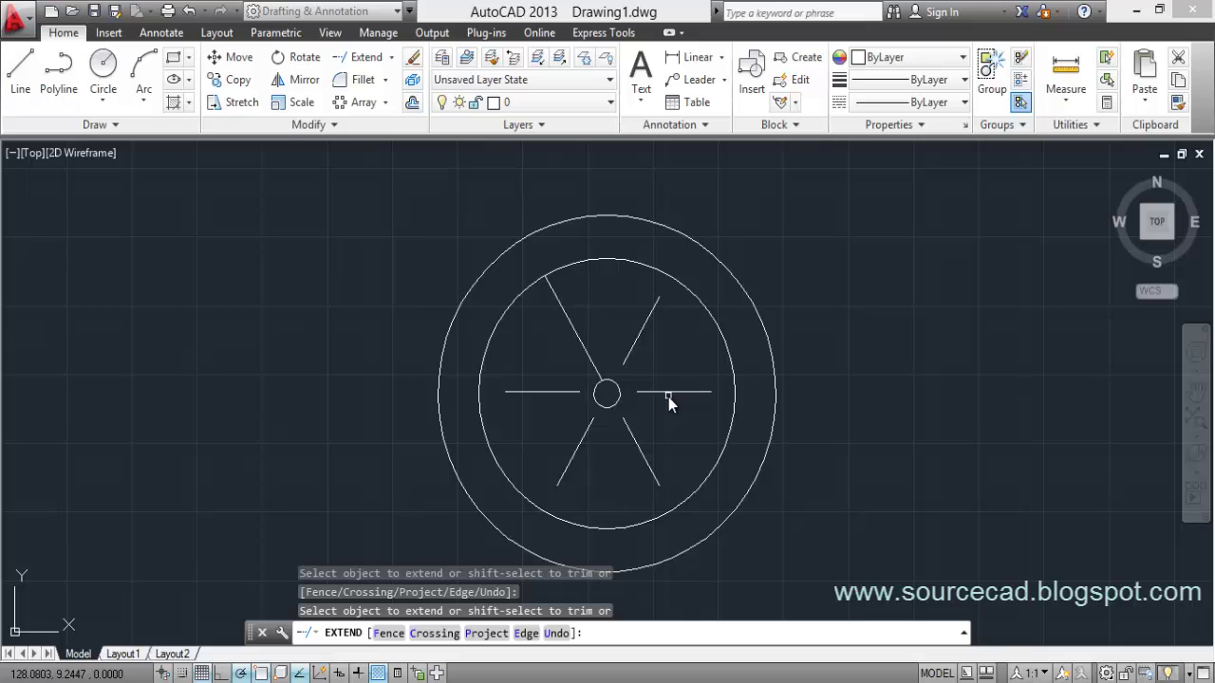
# Extend both ends of the right horizontal spoke to the nearest circles, and undo the whole Extend operation.
pyautogui.scroll(2, 669, 397)
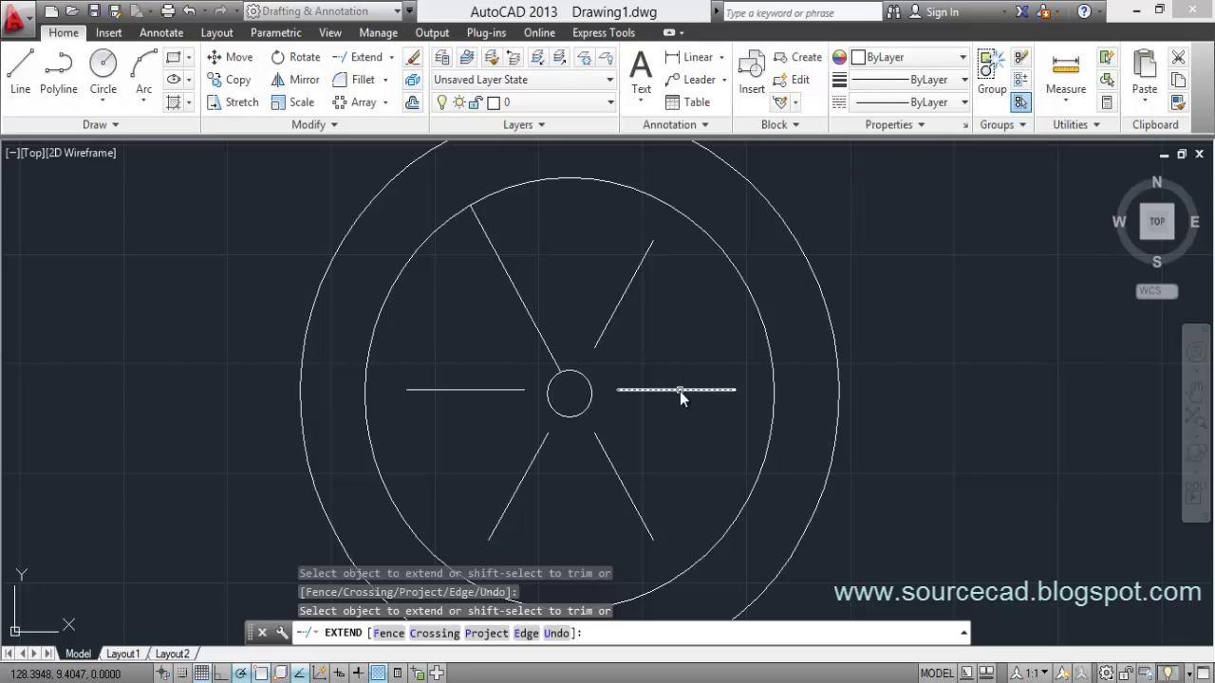
pyautogui.click(639, 393)
pyautogui.click(723, 391)
pyautogui.rightClick(698, 322)
pyautogui.click(721, 333)
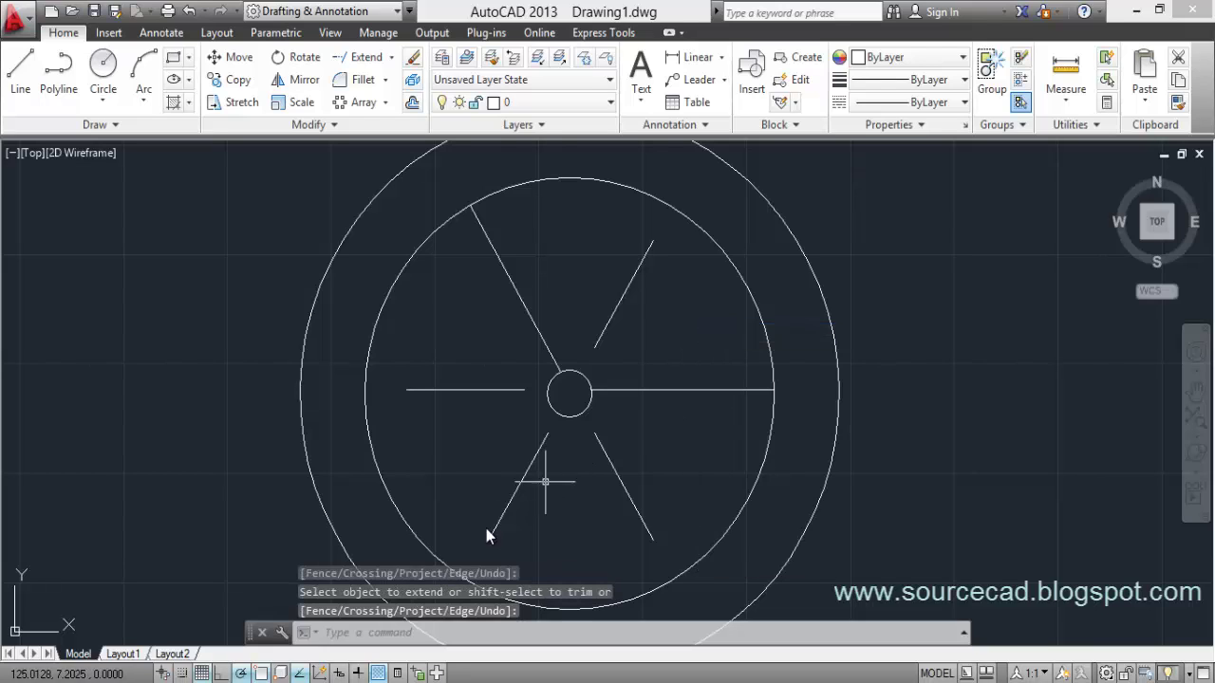
pyautogui.click(189, 11)
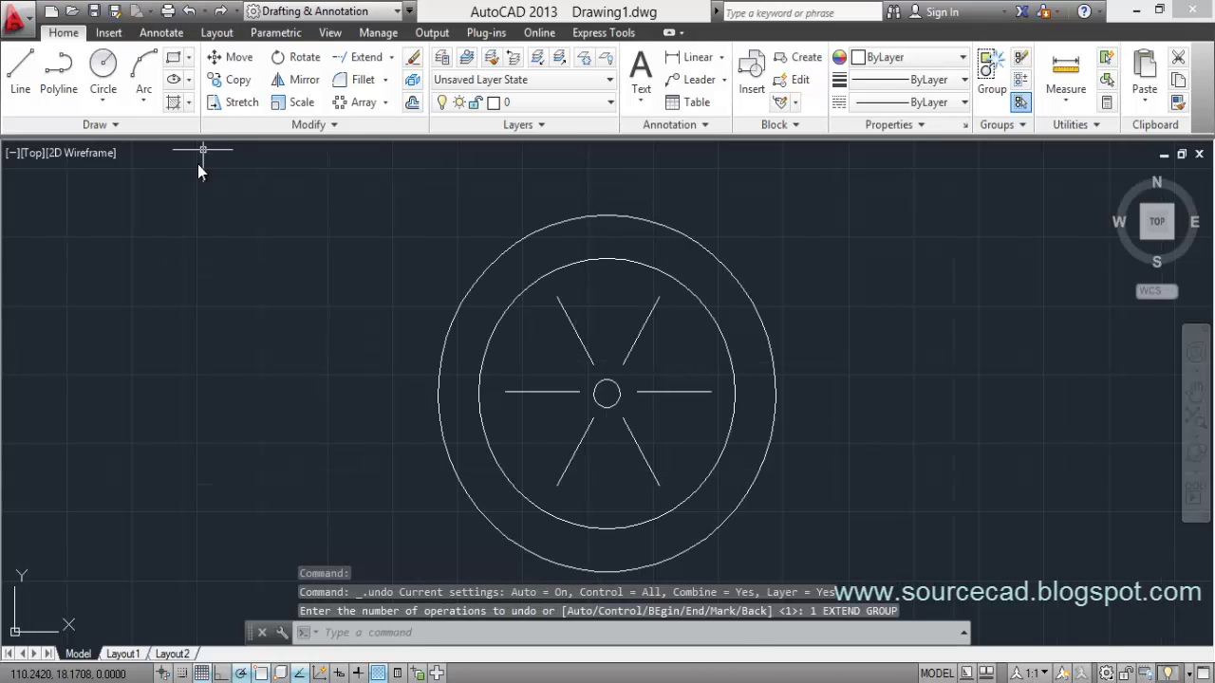
pyautogui.click(360, 57)
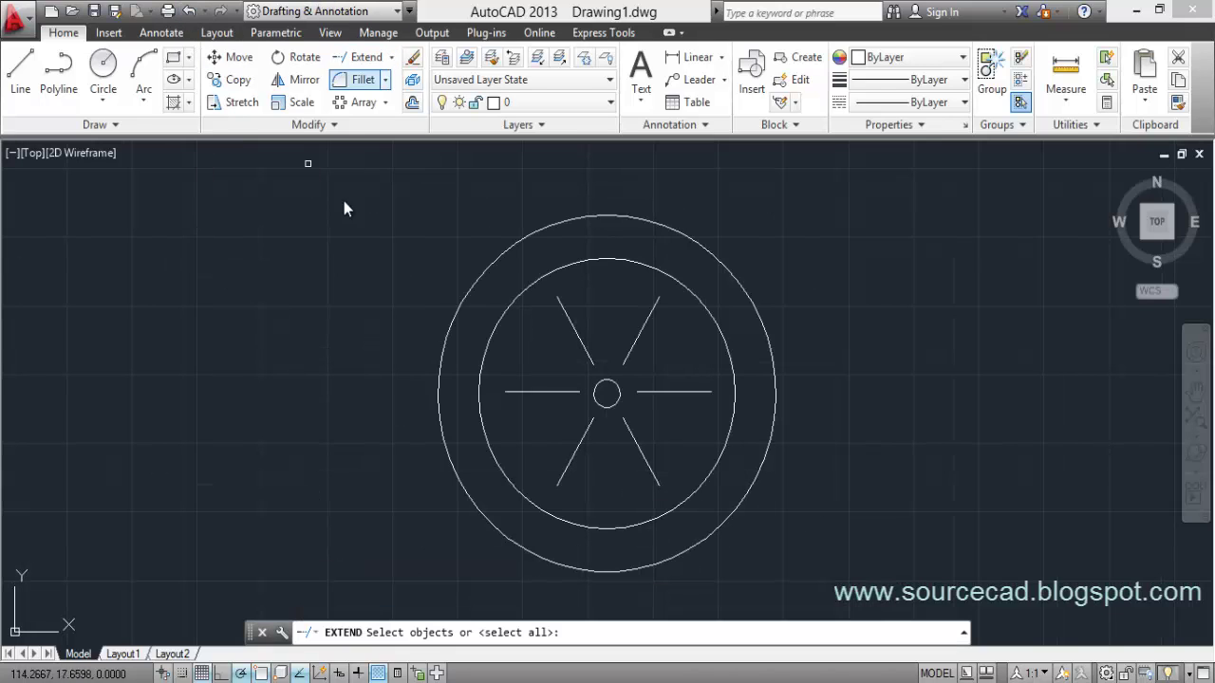
pyautogui.press('Return')
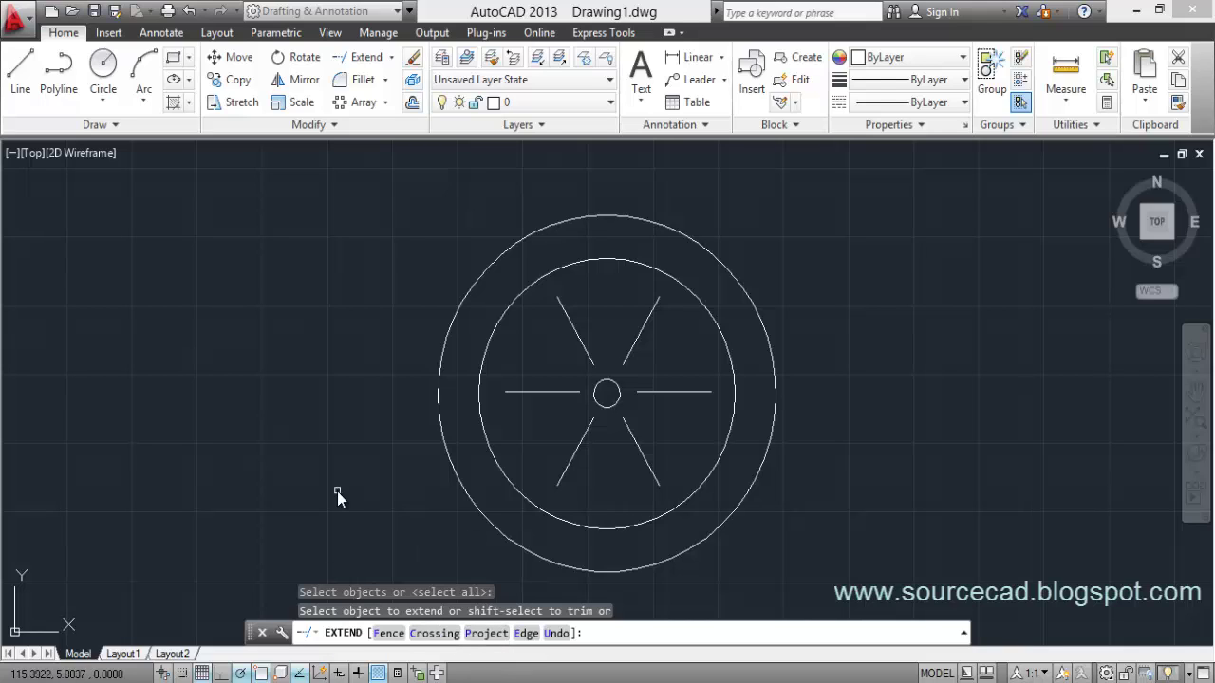
pyautogui.press('Escape')
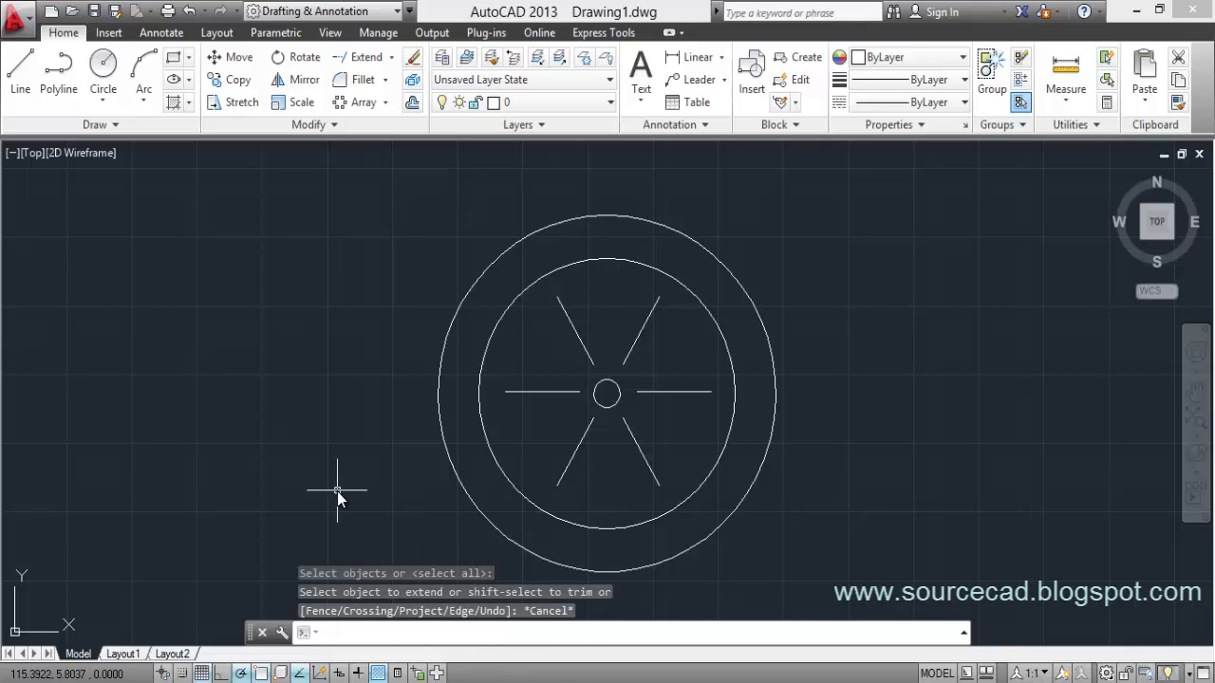
# Extend the outer ends of the left and upper-left spokes to the outermost circle, selected as the only boundary edge.
pyautogui.click(365, 60)
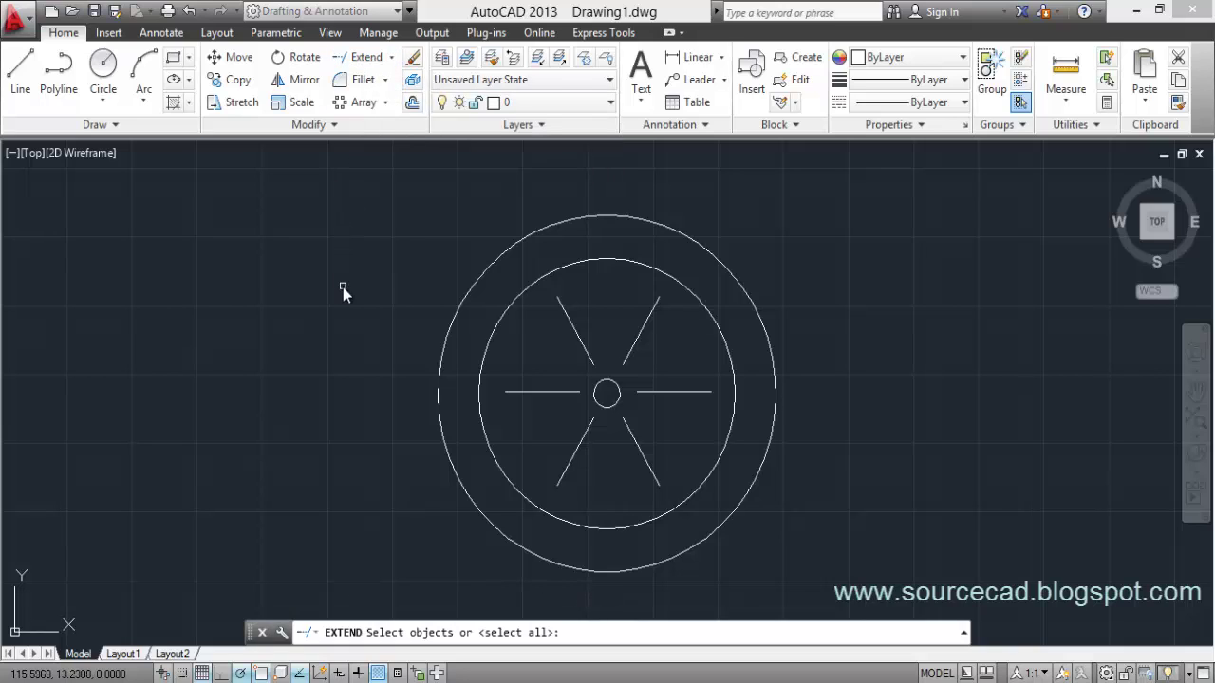
pyautogui.click(477, 279)
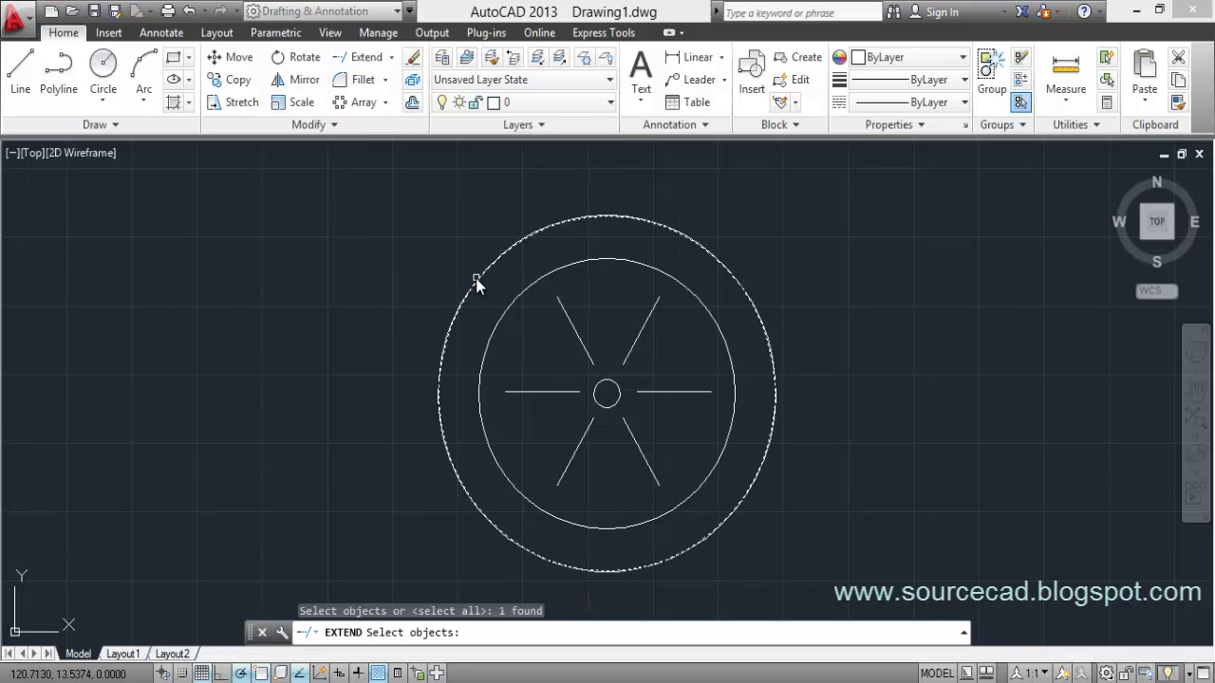
pyautogui.press('Return')
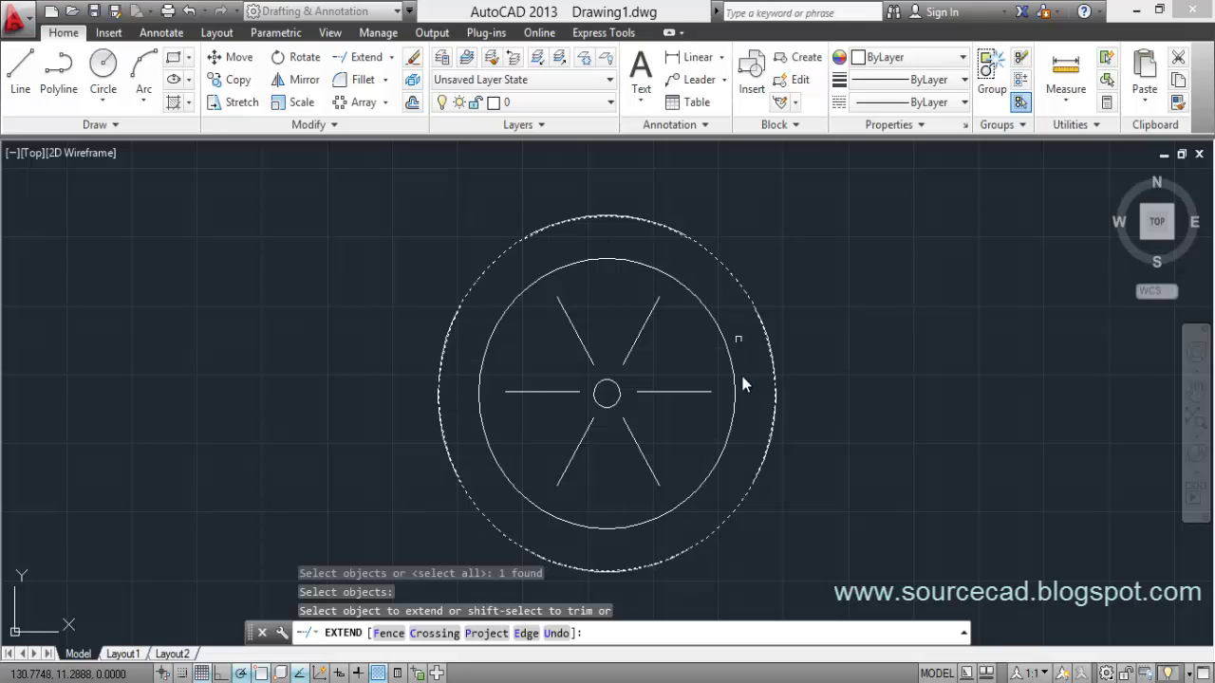
pyautogui.click(511, 392)
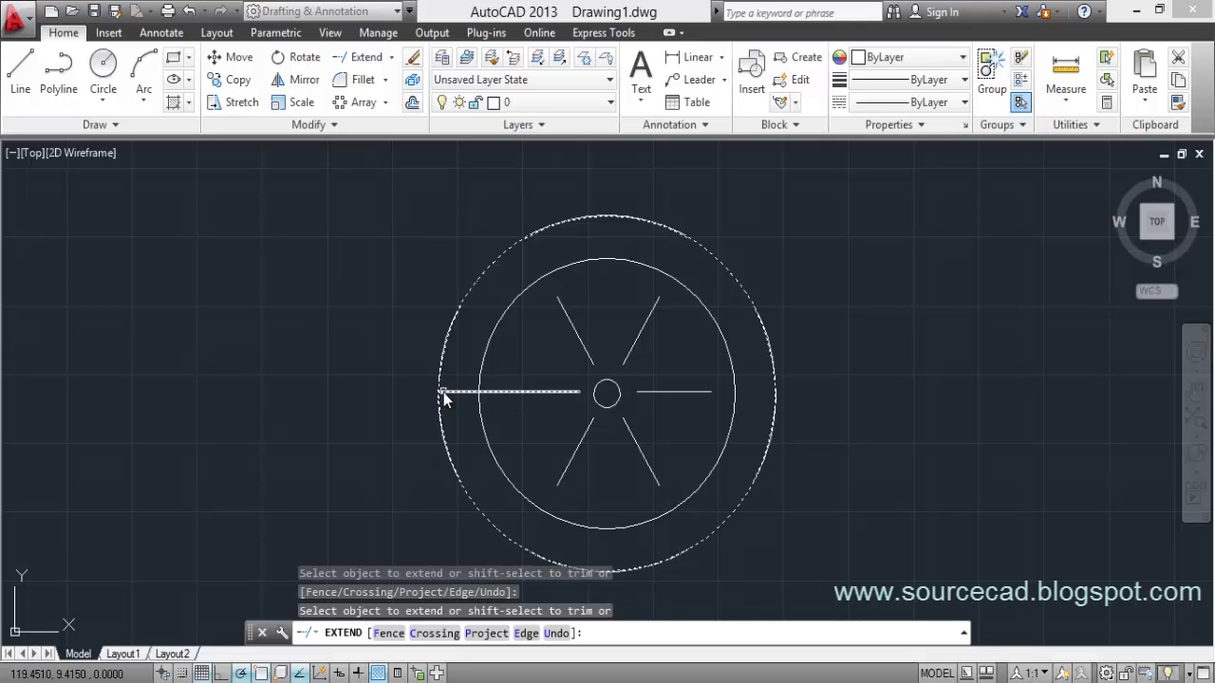
pyautogui.click(563, 306)
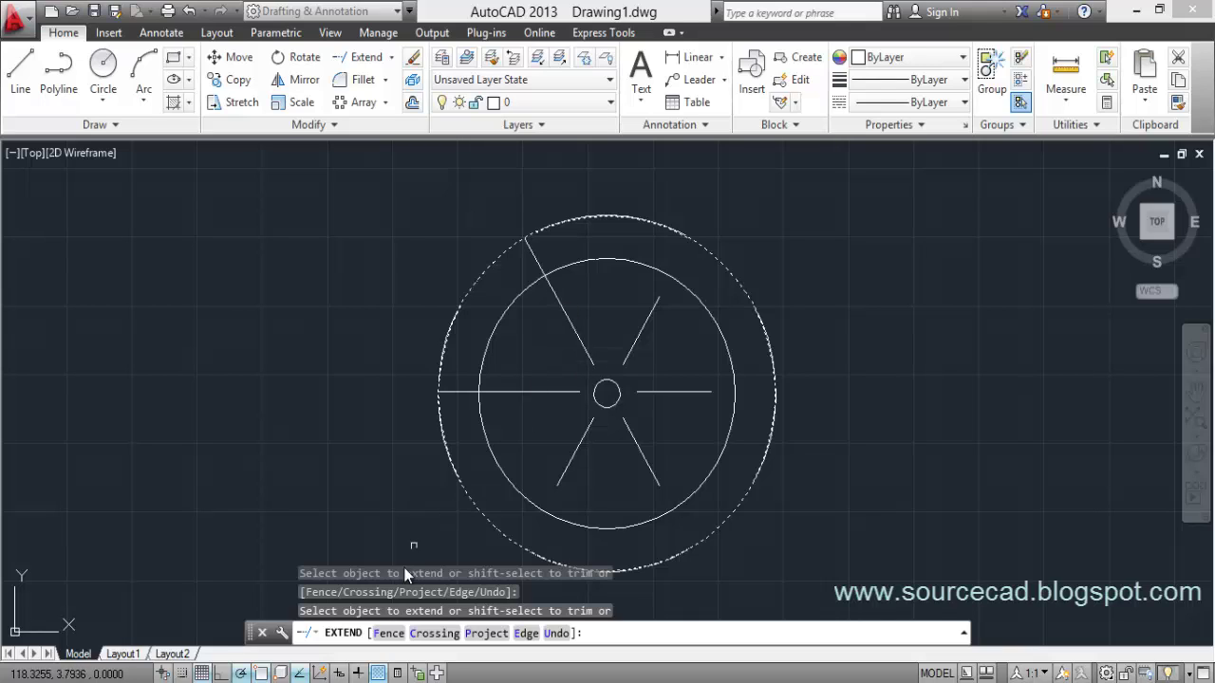
# Extend the spokes to the outermost circle in one go with a Fence running around the hub across them.
pyautogui.click(388, 634)
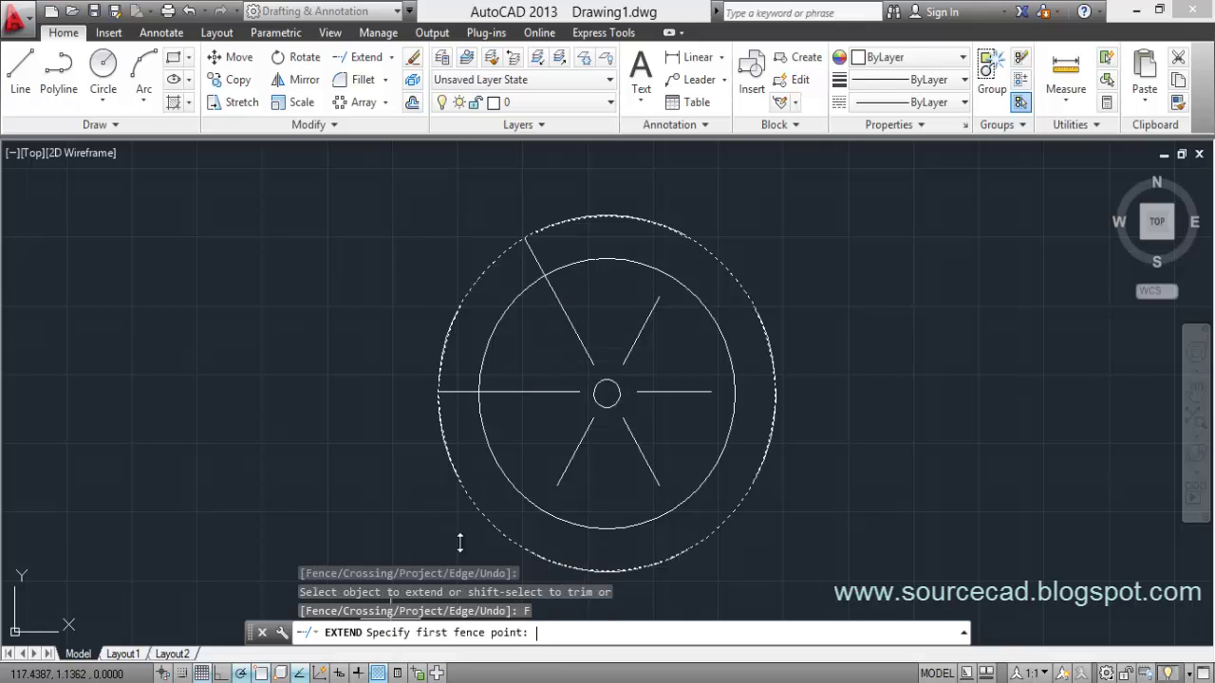
pyautogui.click(510, 408)
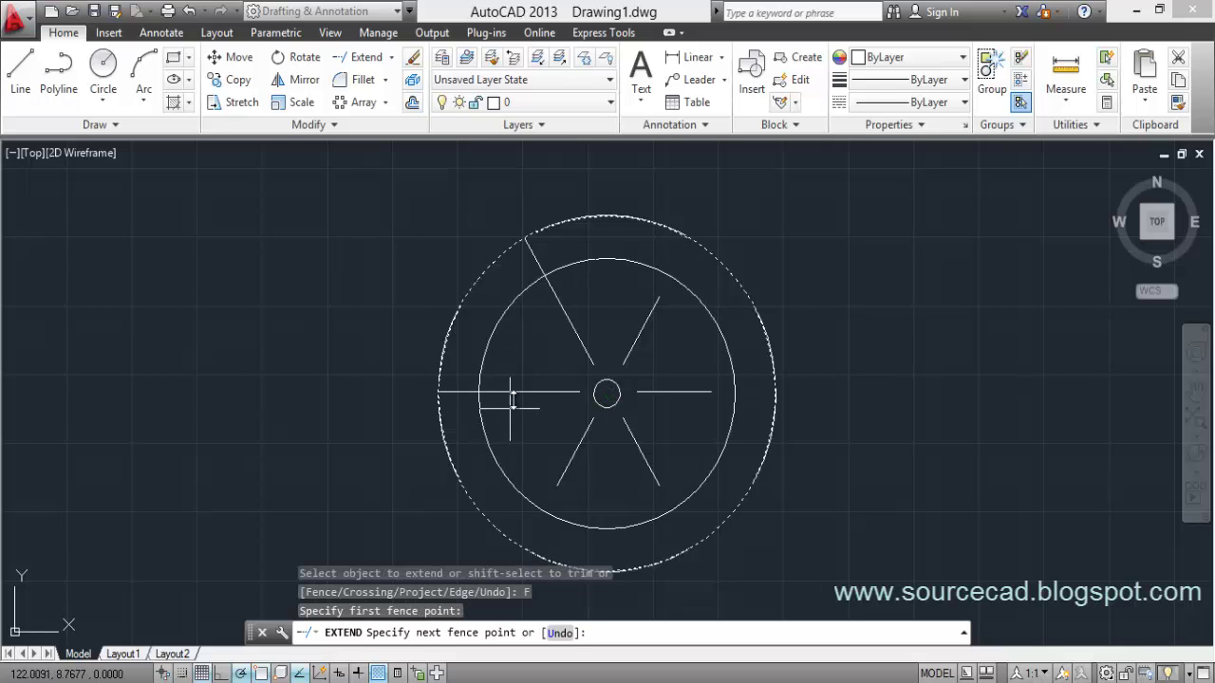
pyautogui.click(581, 302)
pyautogui.click(659, 349)
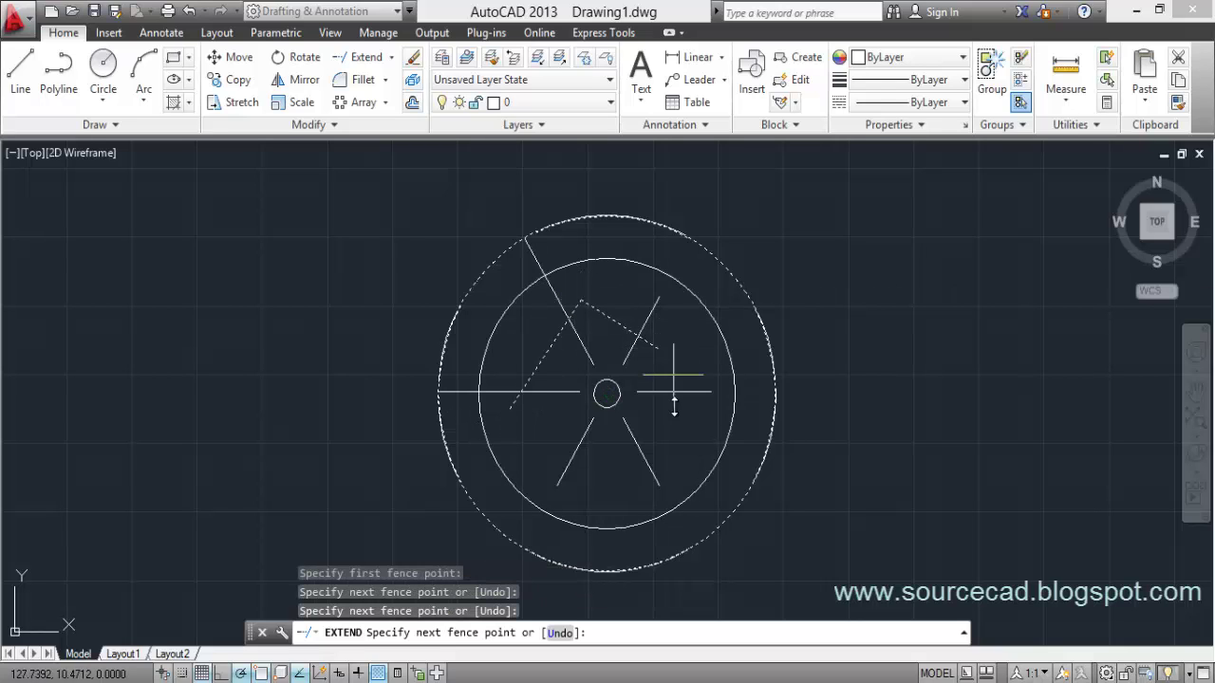
pyautogui.click(671, 429)
pyautogui.click(617, 465)
pyautogui.rightClick(558, 433)
pyautogui.click(596, 447)
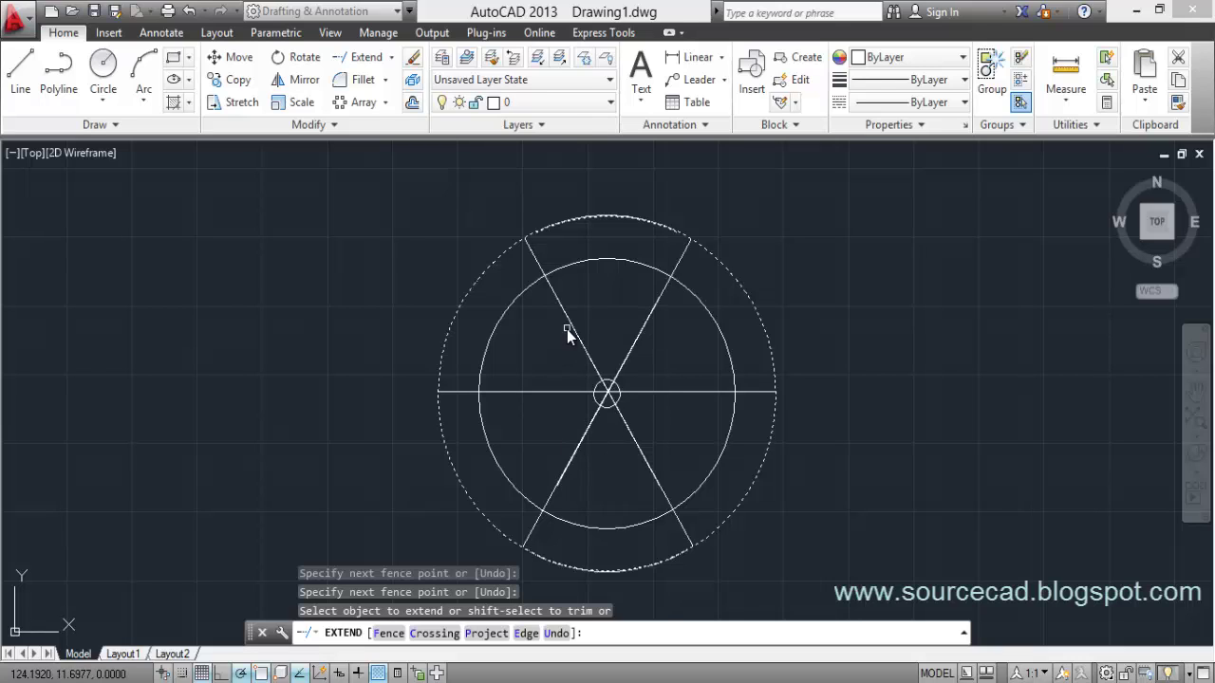
pyautogui.rightClick(659, 354)
pyautogui.click(682, 370)
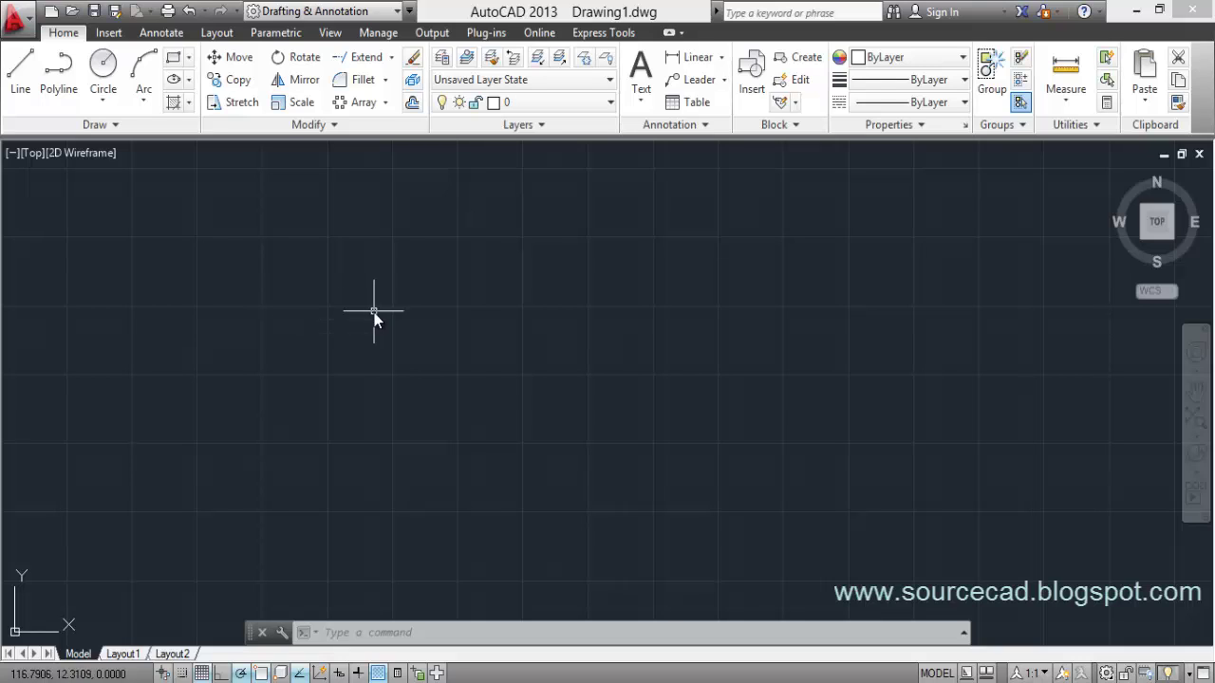
# Undo the erasure of the wheel and the preceding Extend of its spokes.
pyautogui.hotkey('ctrl', 'z')
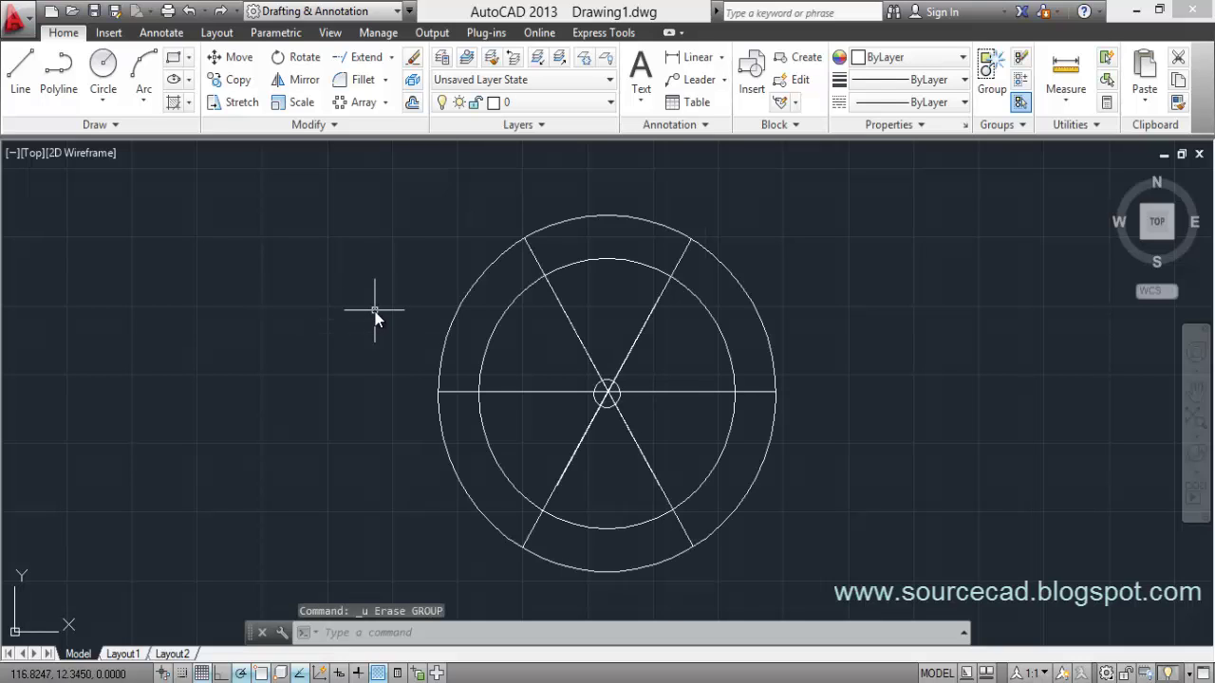
pyautogui.hotkey('ctrl', 'z')
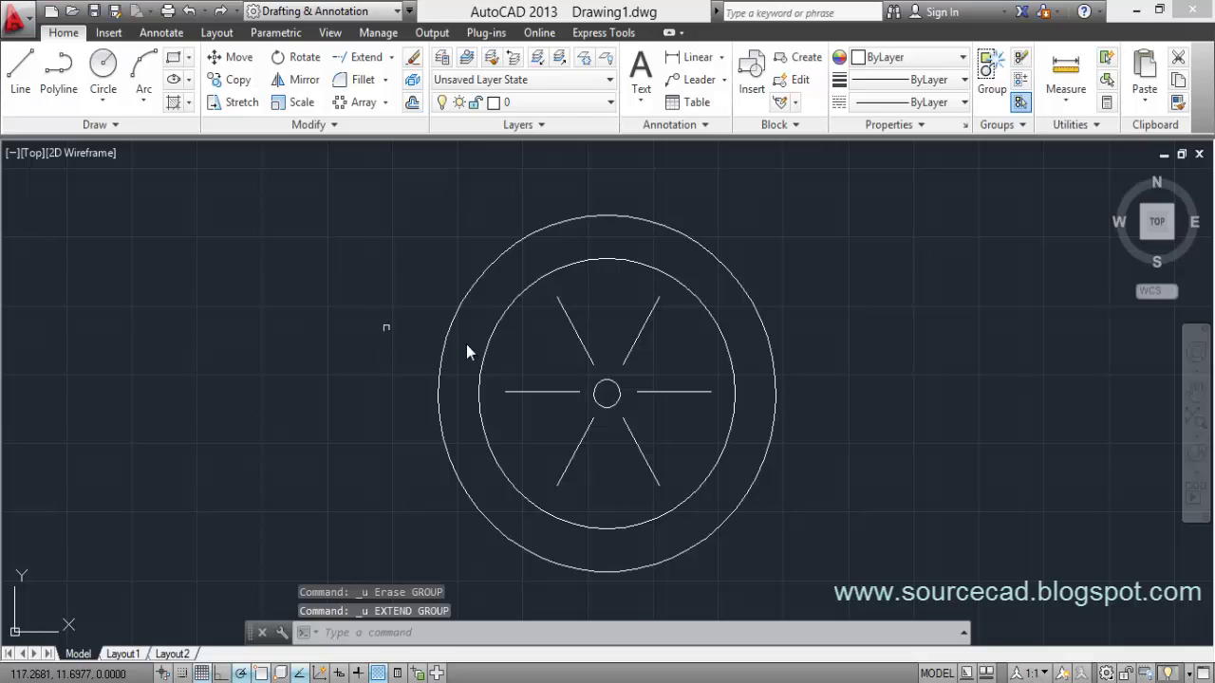
# Use Trim's shift-select extend option, with all objects as cutting edges, to extend the left, right and upper-right spokes to the inner rim circle.
pyautogui.click(392, 58)
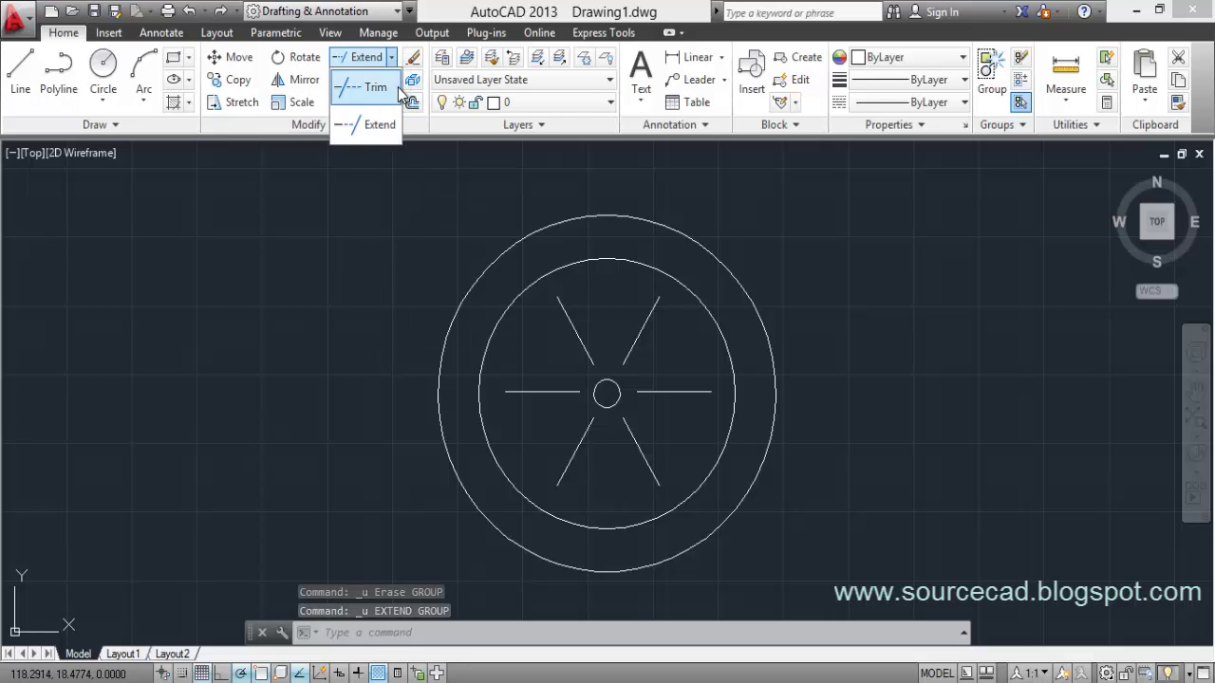
pyautogui.click(366, 80)
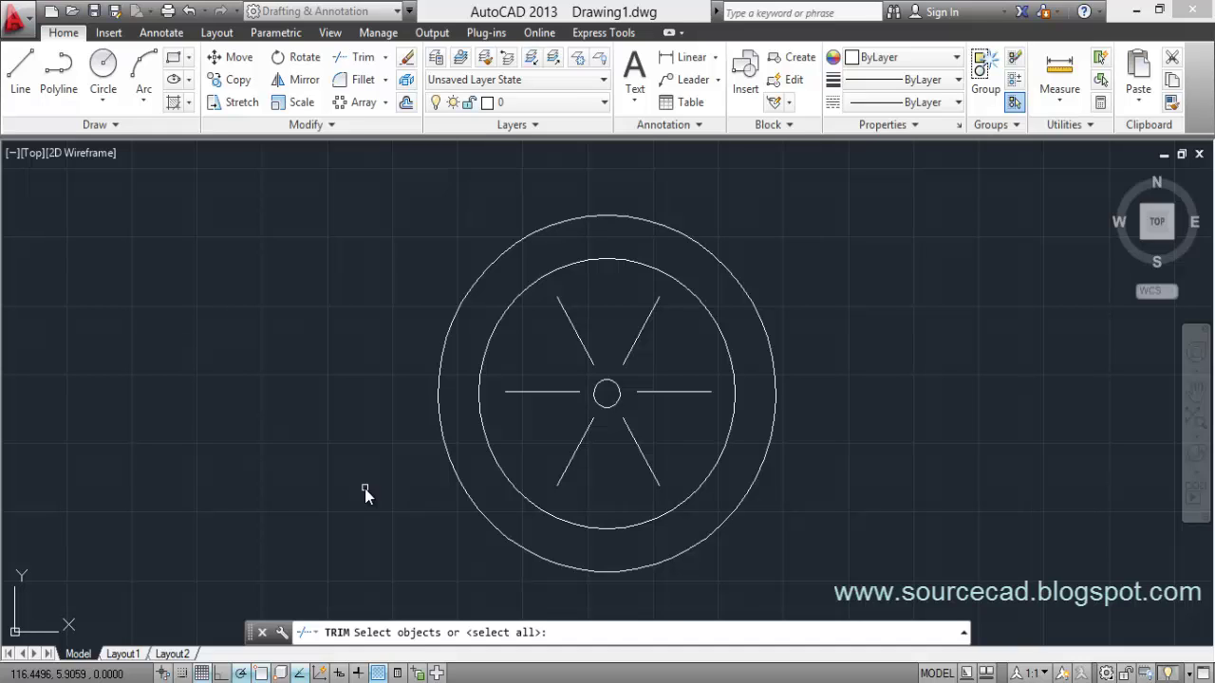
pyautogui.press('Return')
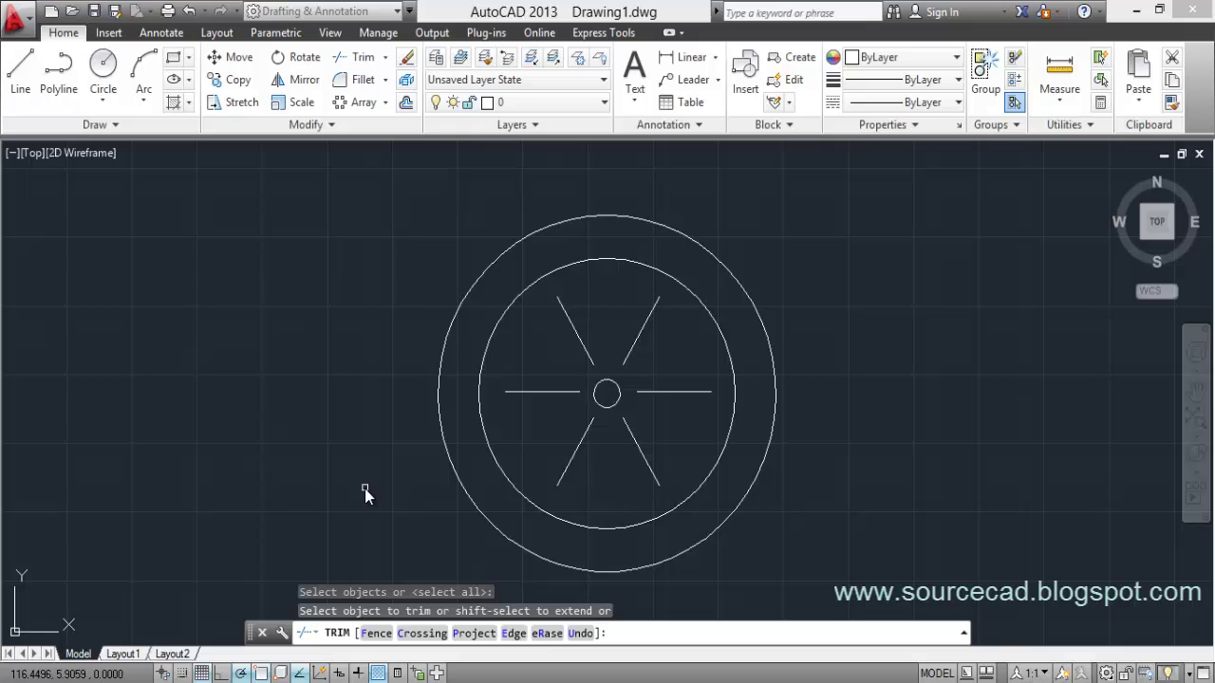
pyautogui.click(513, 396)
pyautogui.click(509, 397)
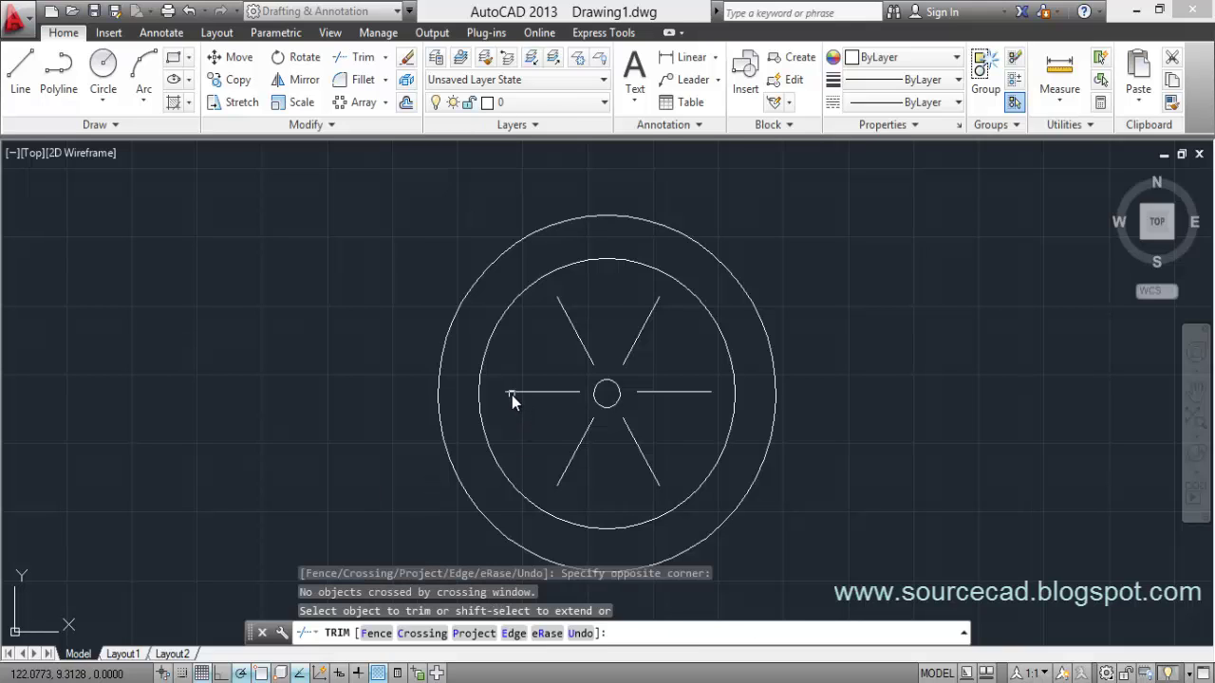
pyautogui.keyDown('shift'); pyautogui.click(512, 393); pyautogui.keyUp('shift')
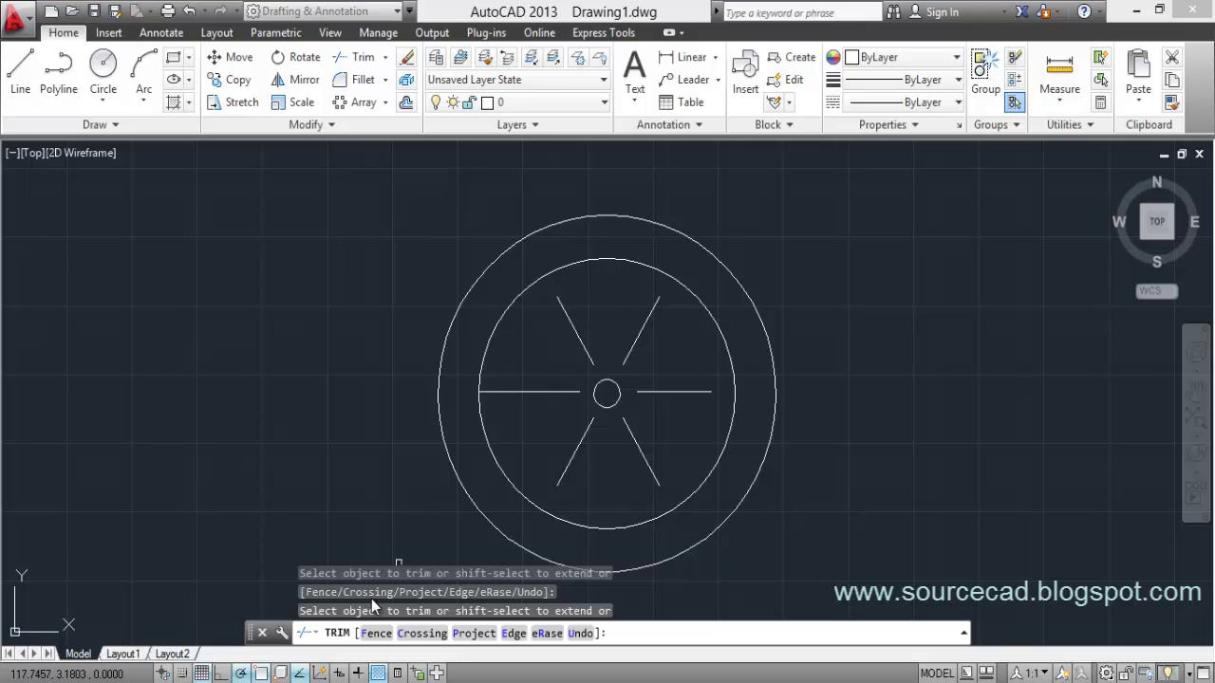
pyautogui.keyDown('shift'); pyautogui.click(709, 394); pyautogui.keyUp('shift')
pyautogui.keyDown('shift'); pyautogui.click(658, 305); pyautogui.keyUp('shift')
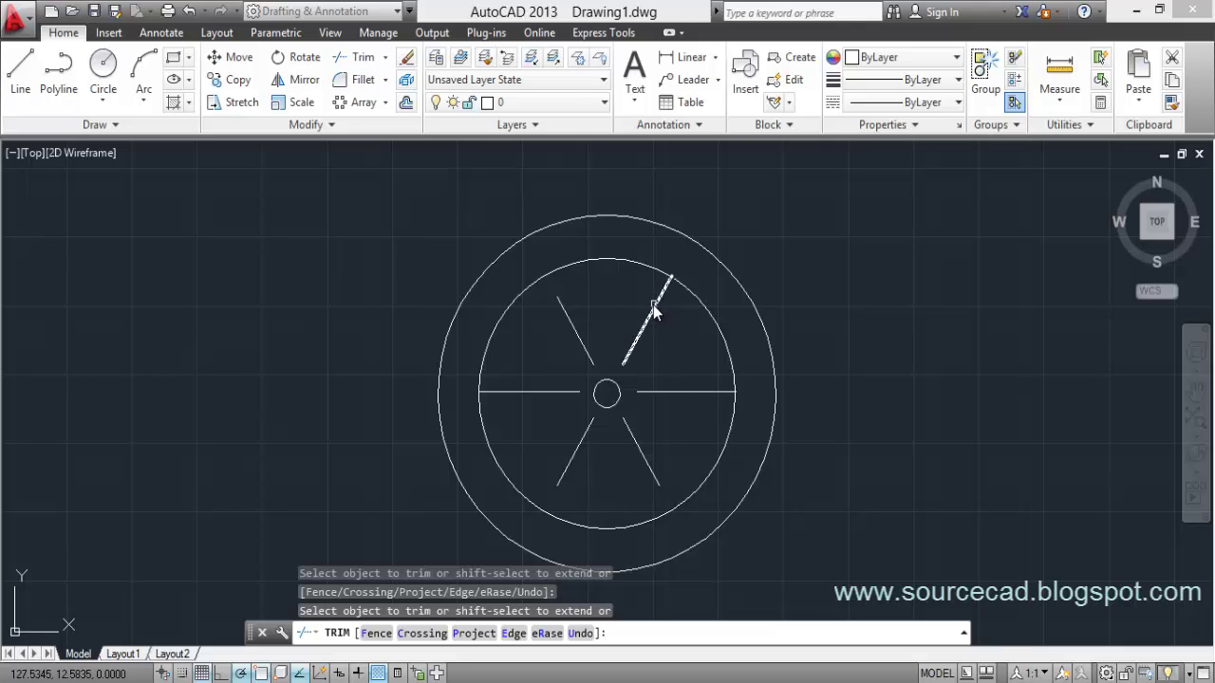
# Extend the left spoke to the outermost circle with all objects as boundaries, and trim it back to the inner rim circle within the same command.
pyautogui.click(385, 57)
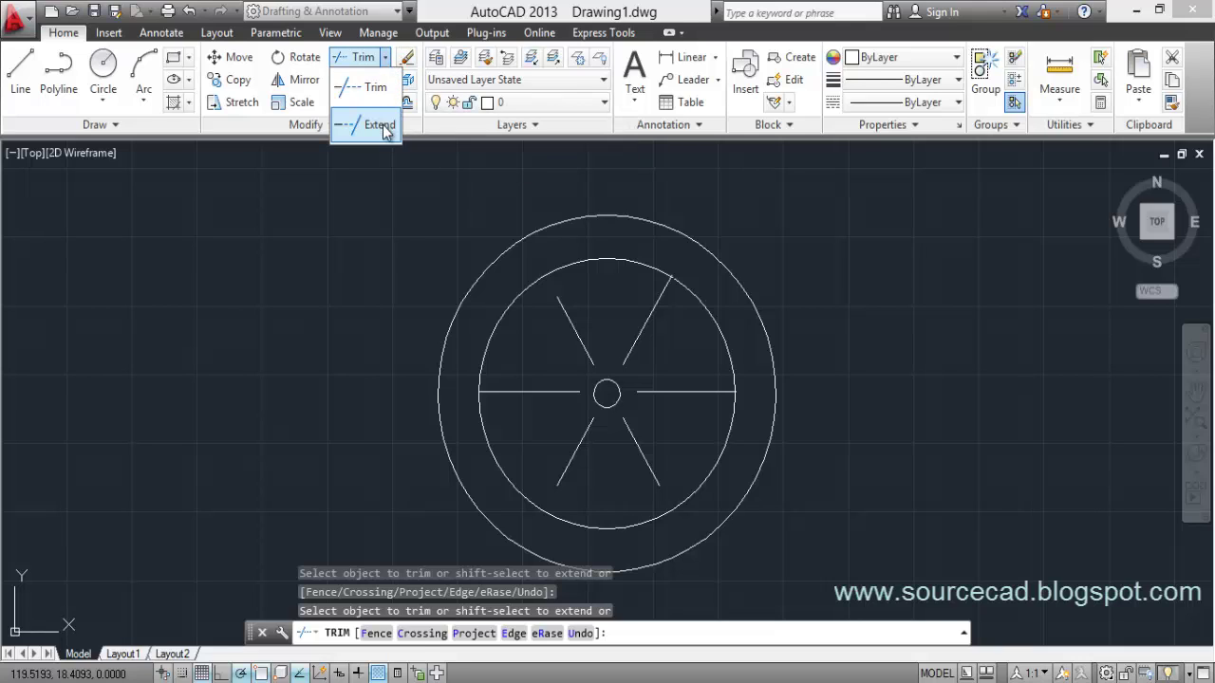
pyautogui.click(375, 87)
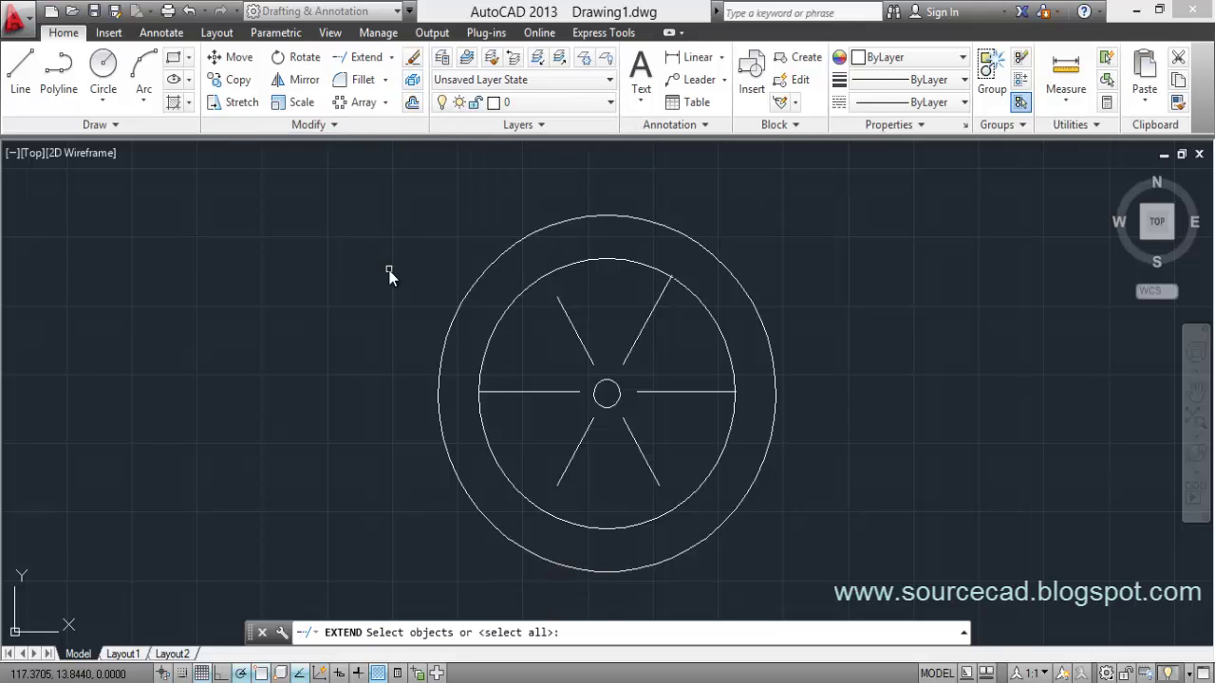
pyautogui.press('Return')
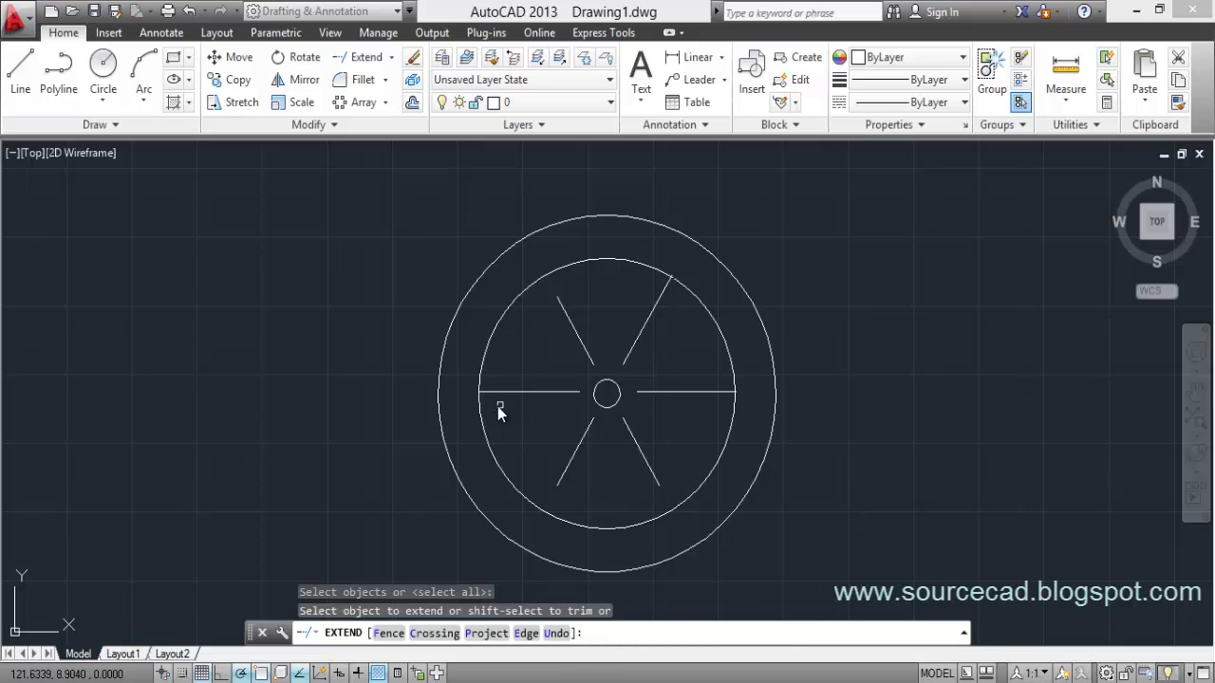
pyautogui.click(496, 392)
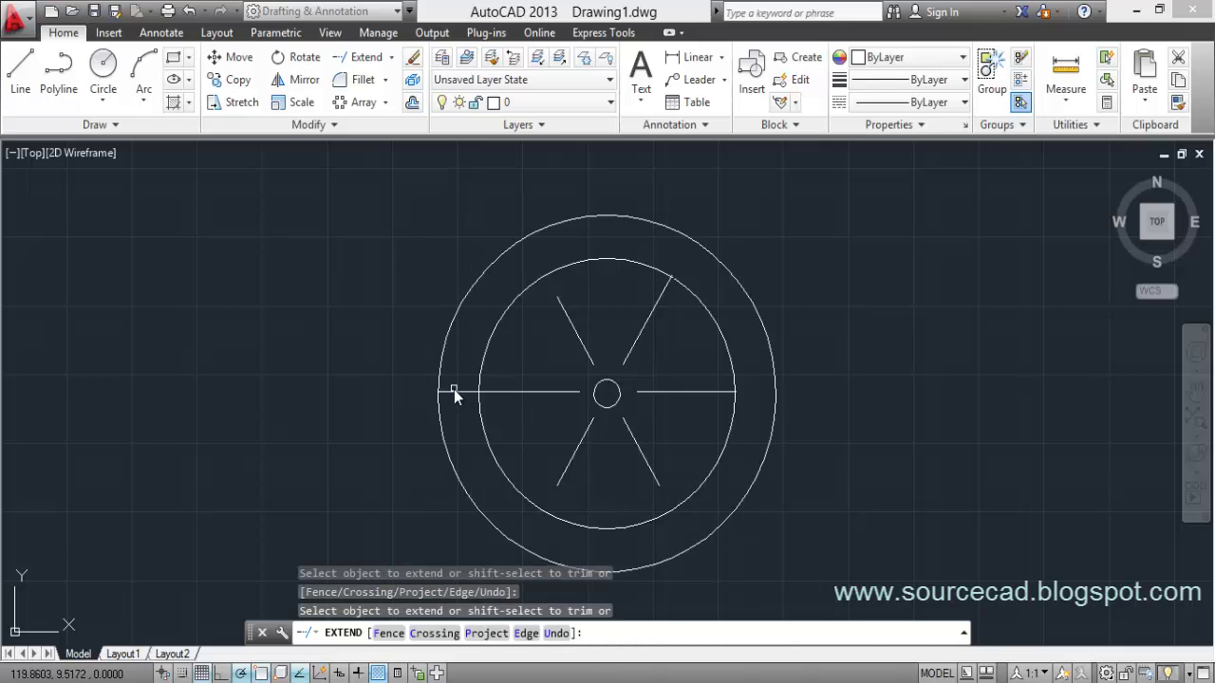
pyautogui.rightClick(384, 275)
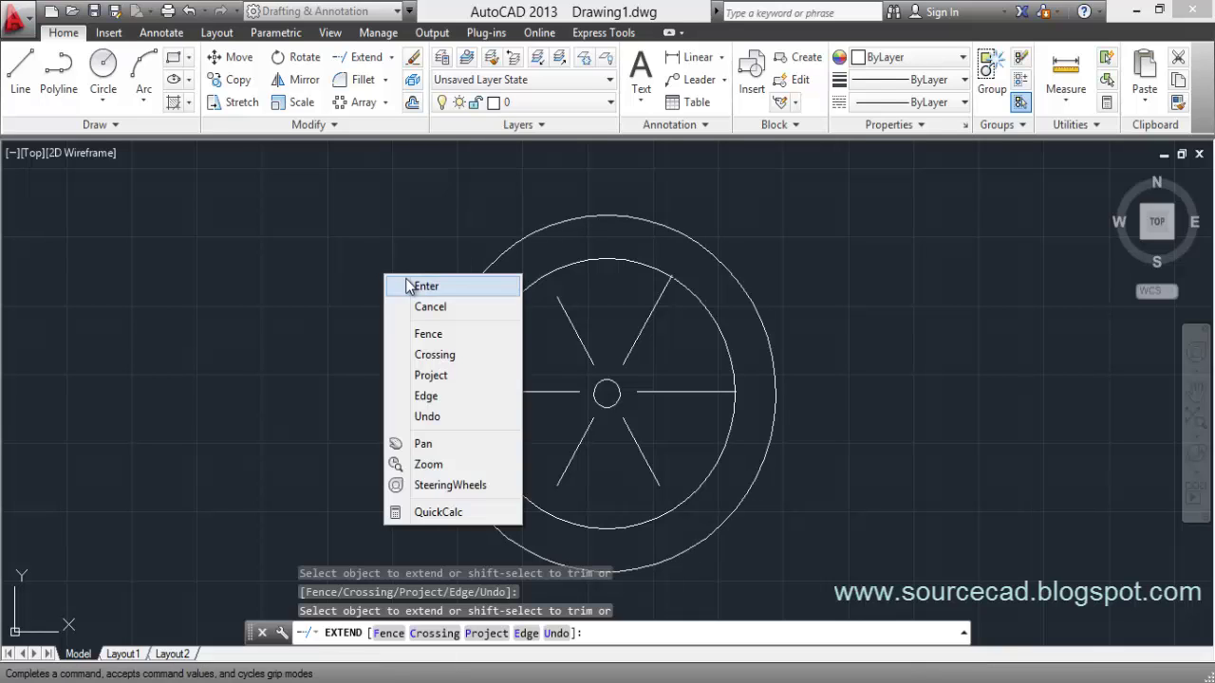
pyautogui.click(409, 285)
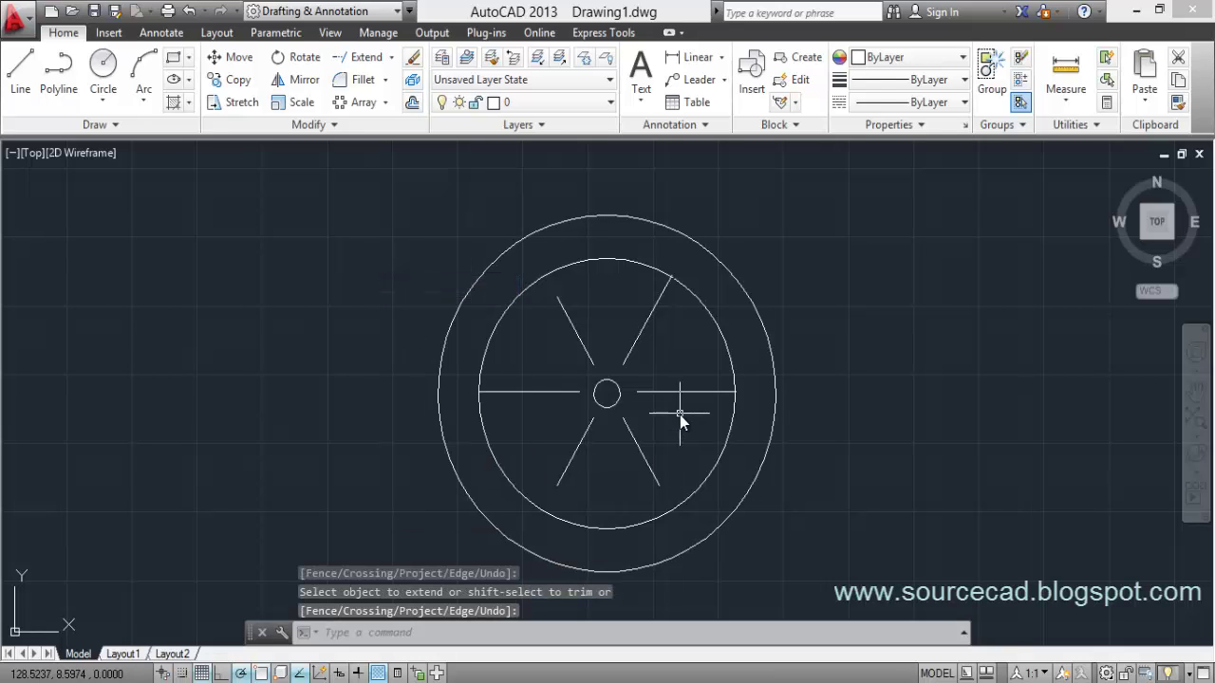
# Select the whole wheel with a crossing window.
pyautogui.click(810, 542)
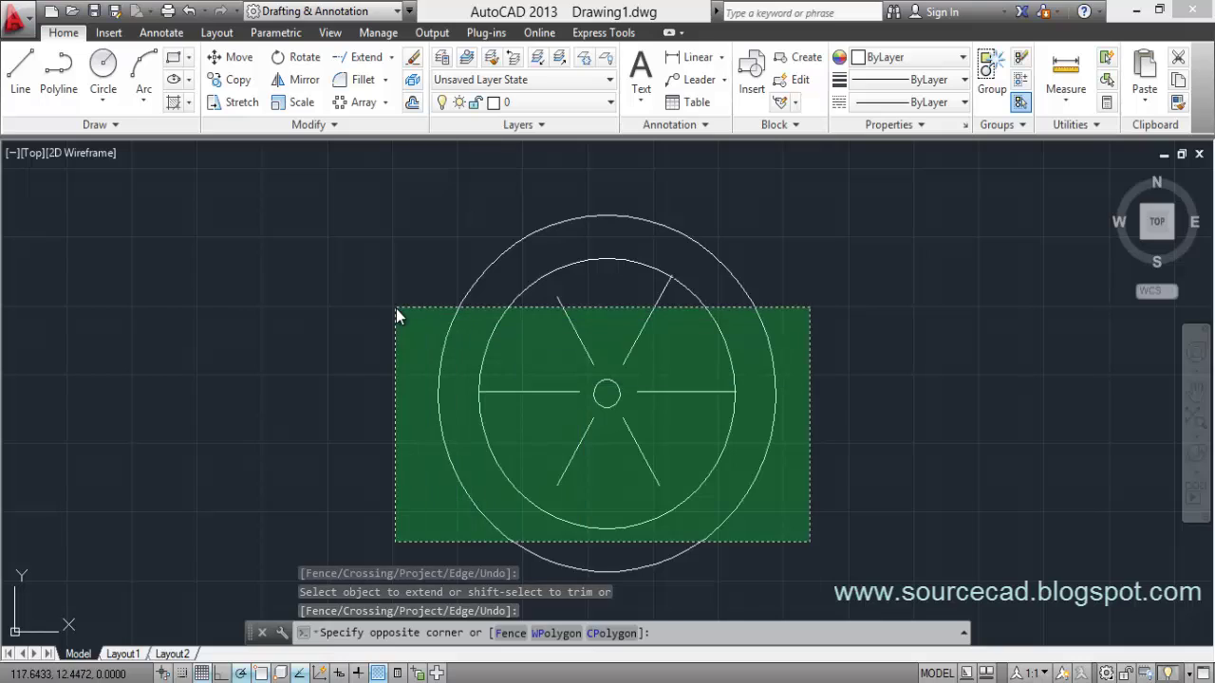